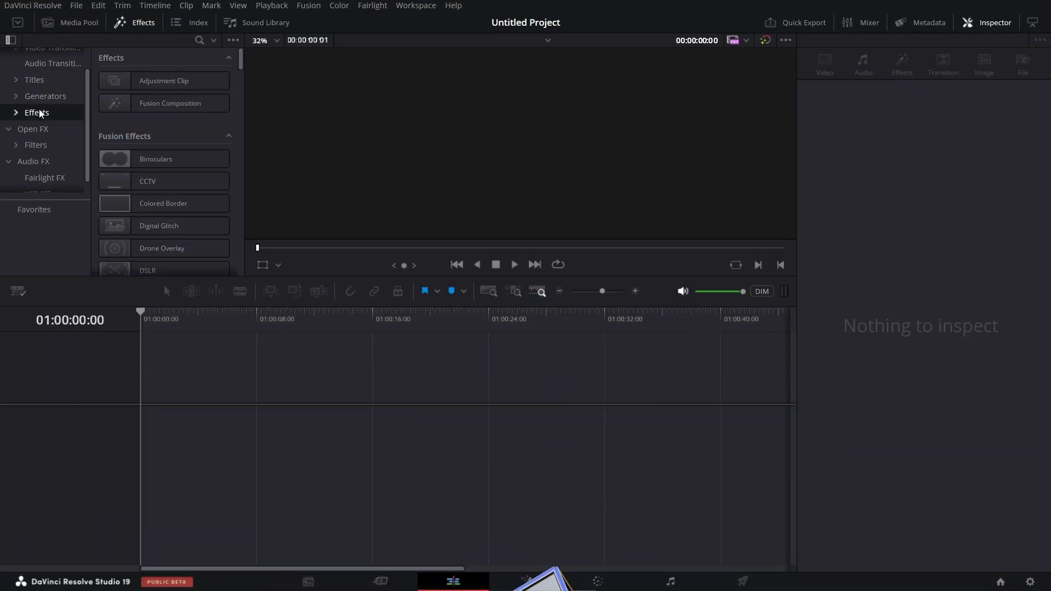
Step: Place a Fusion Composition clip on the timeline and open it in the Fusion page
drag(164, 103, 367, 446)
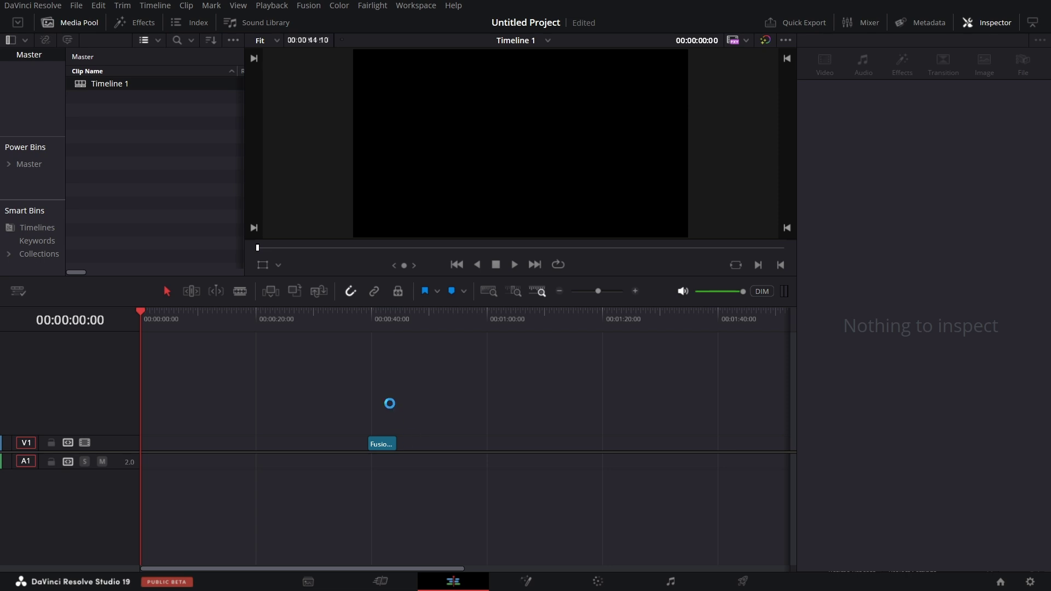
key(Down)
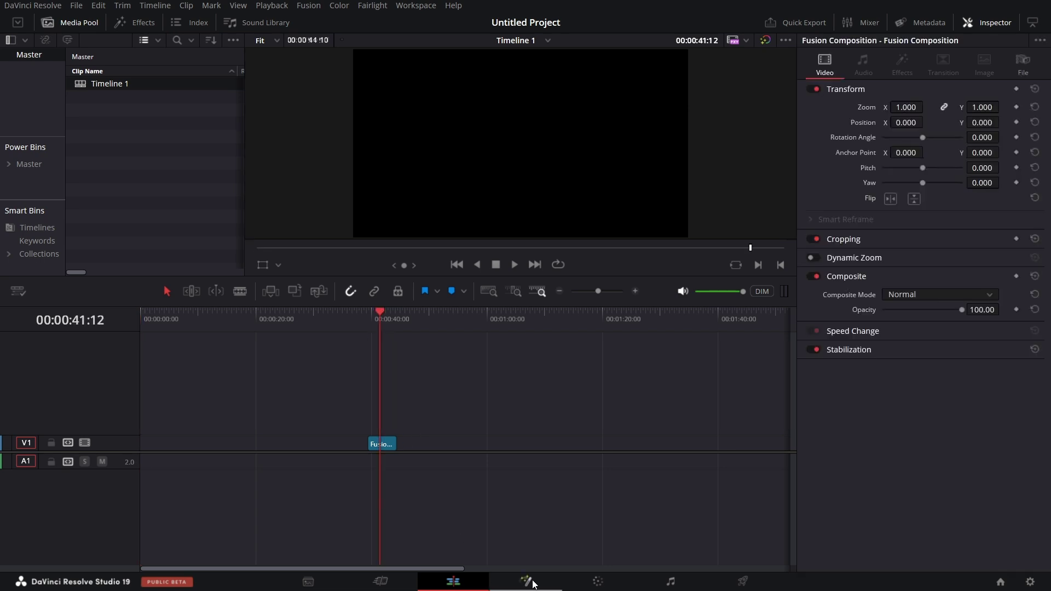
click(533, 584)
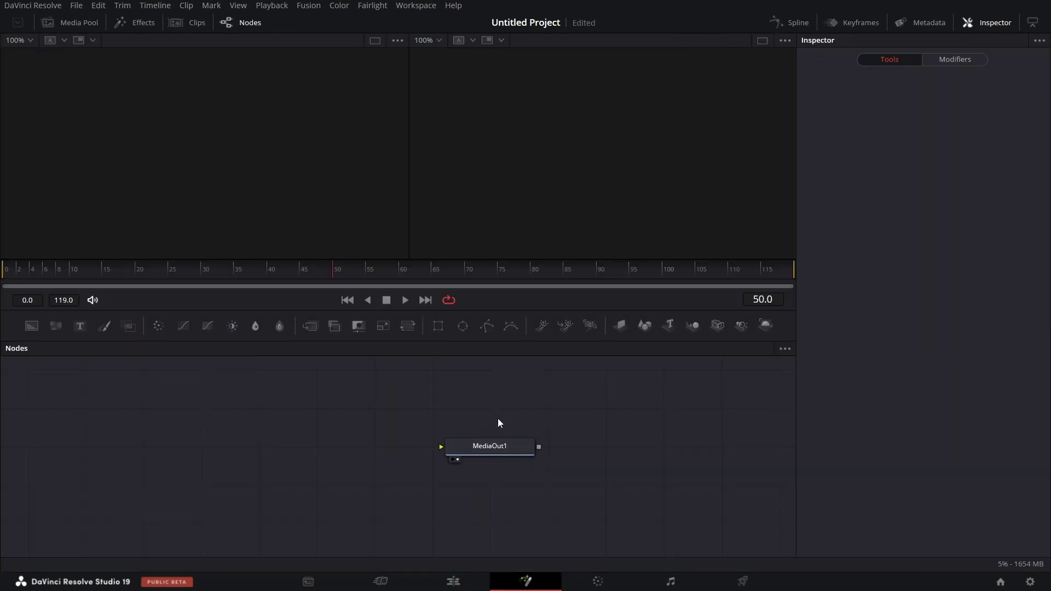
drag(627, 450, 744, 450)
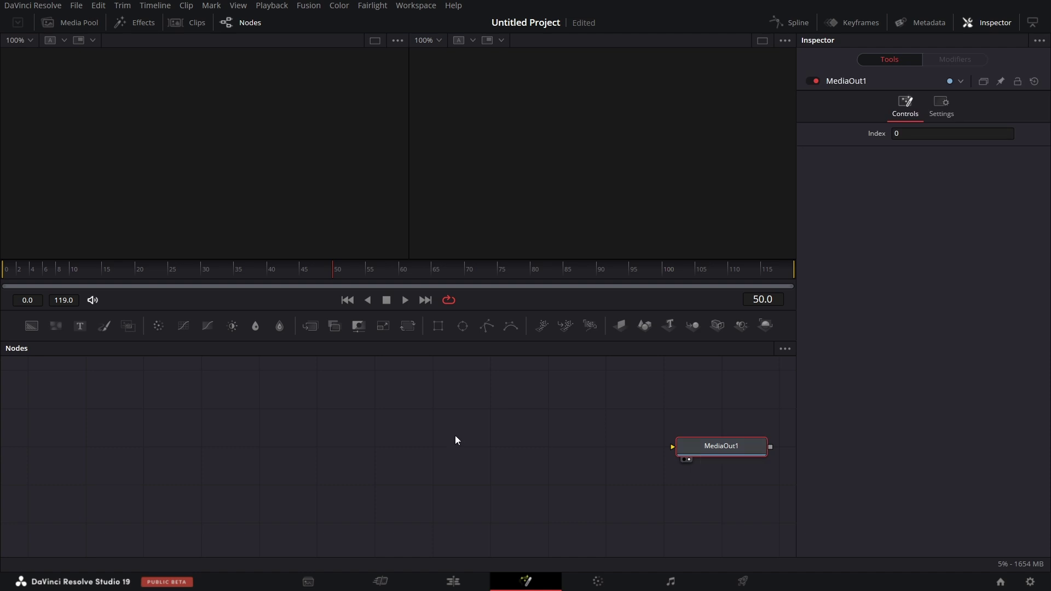
Step: Add an sText node with the STEXT search and move it to the graph's left
key(shift+space)
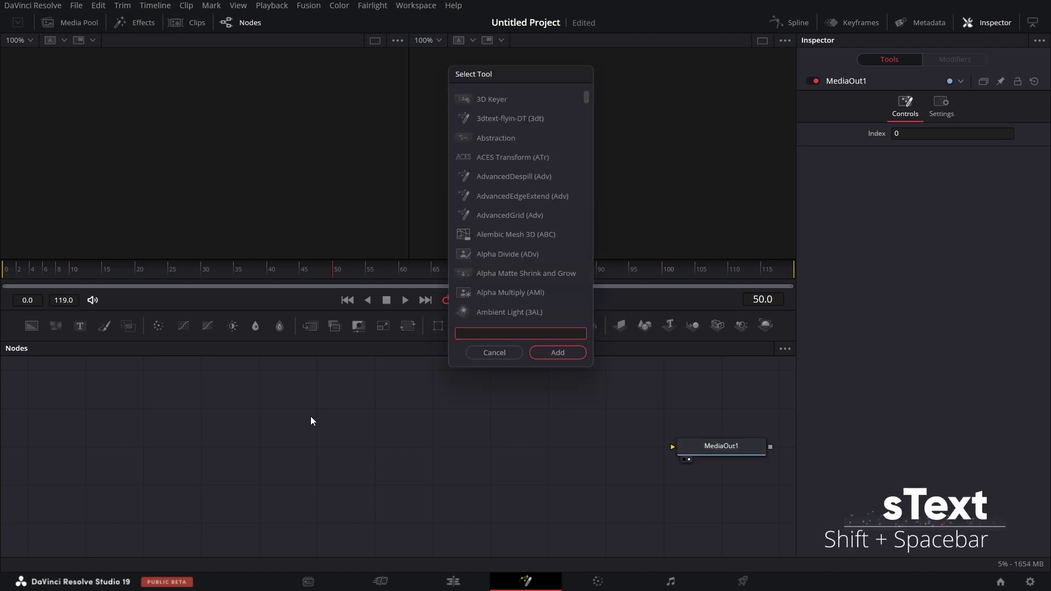
text(STEXT)
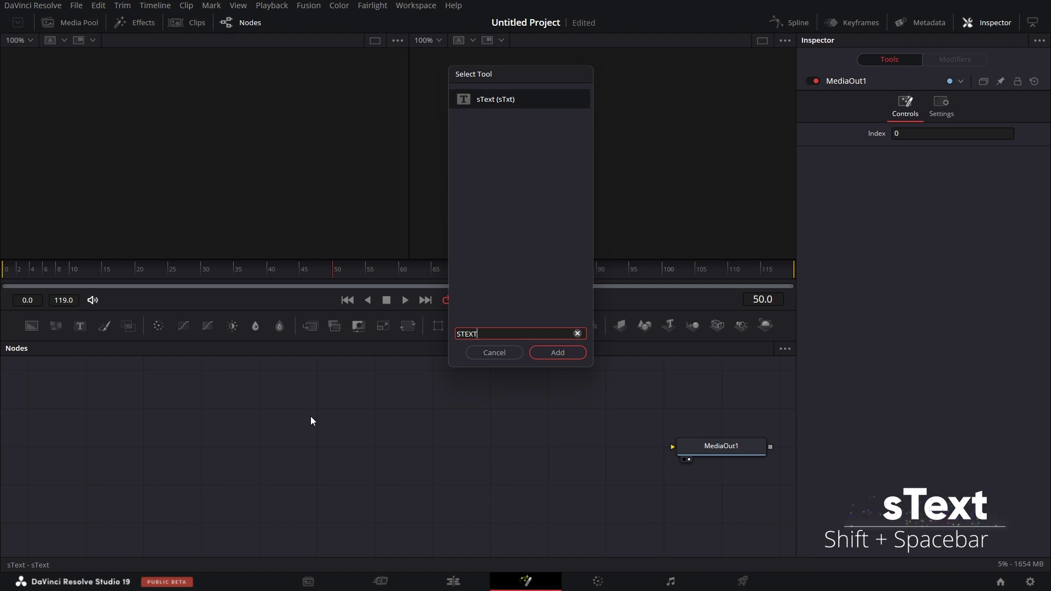
key(Return)
drag(333, 408, 117, 461)
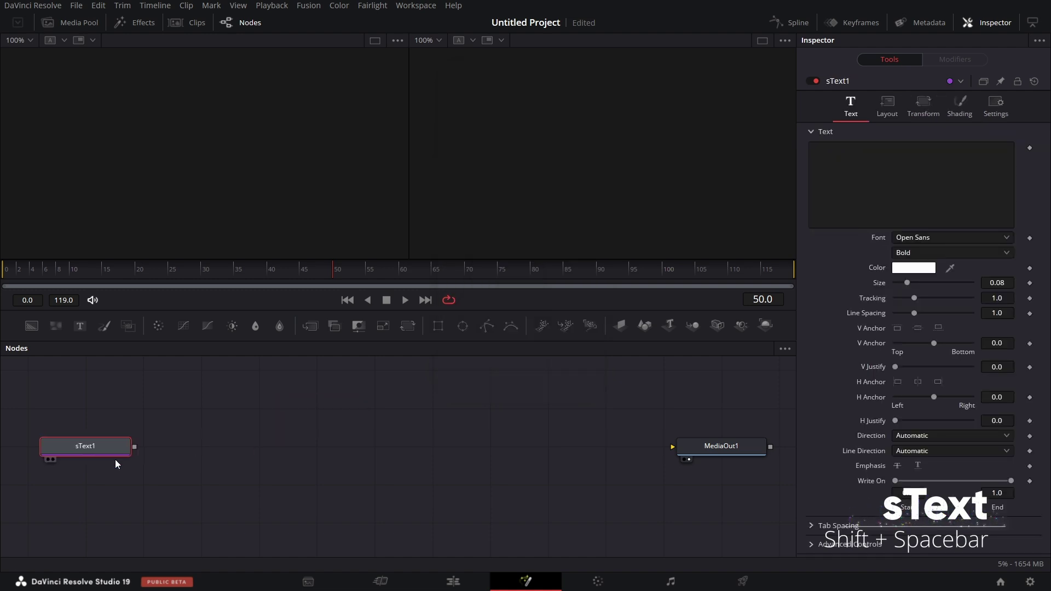
click(225, 419)
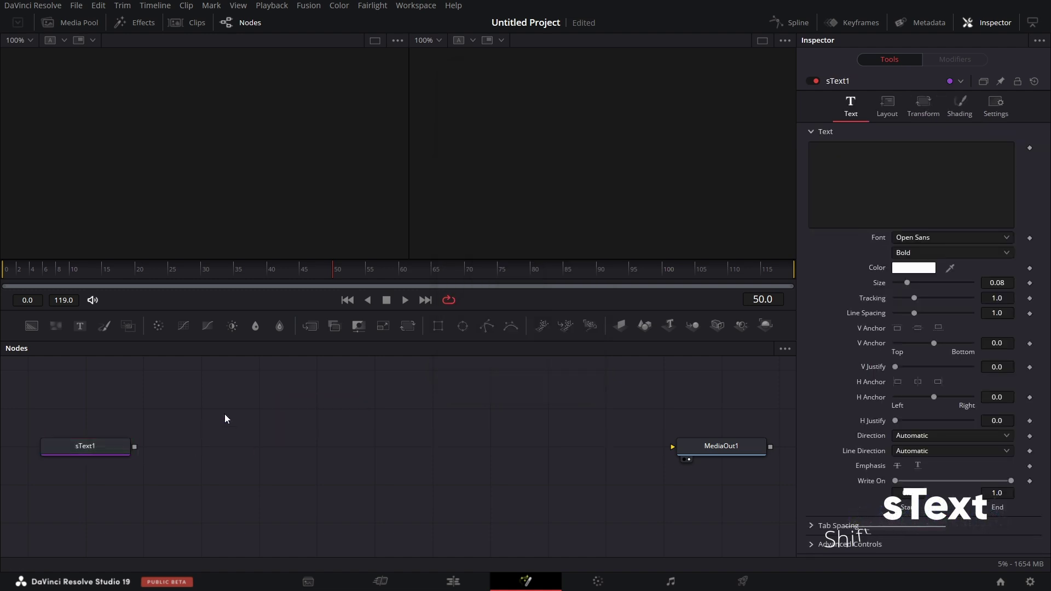
Step: Add two sOutline nodes, sOutline1 and sOutline2, to the node graph
key(shift+space)
text(sout)
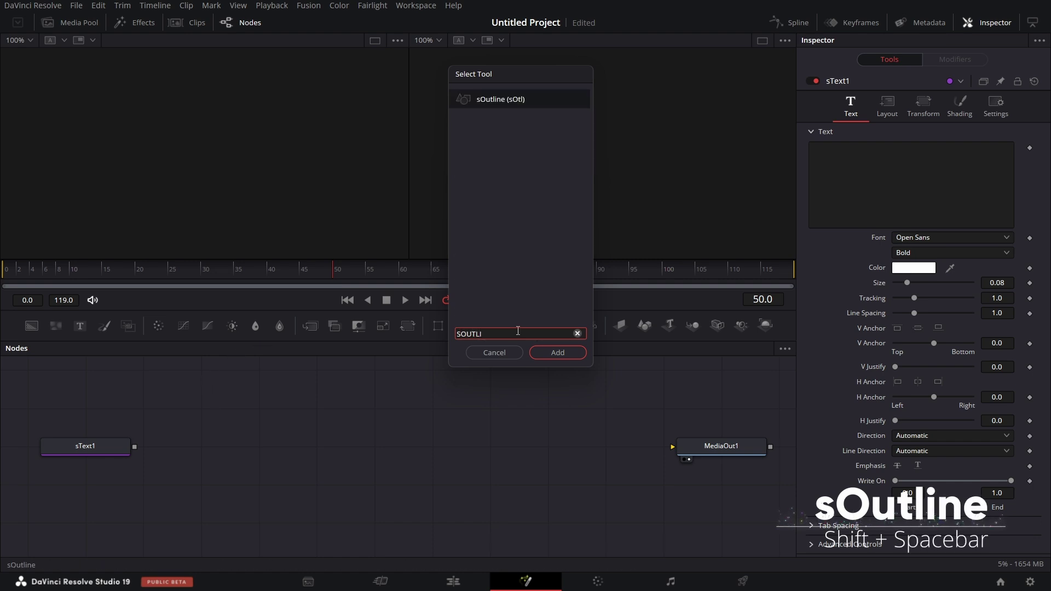
click(553, 353)
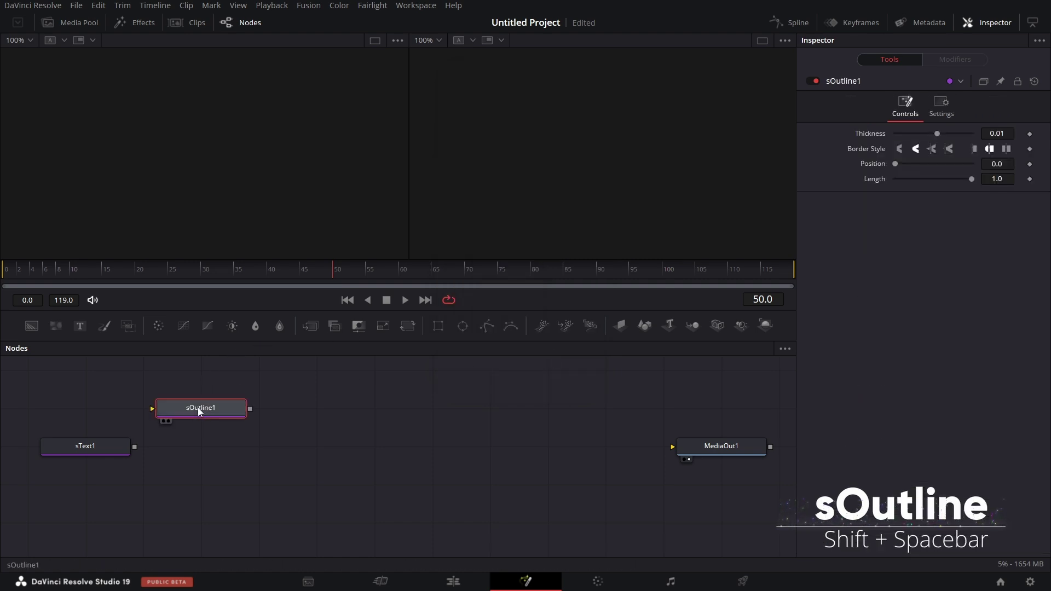
click(198, 494)
key(shift+space)
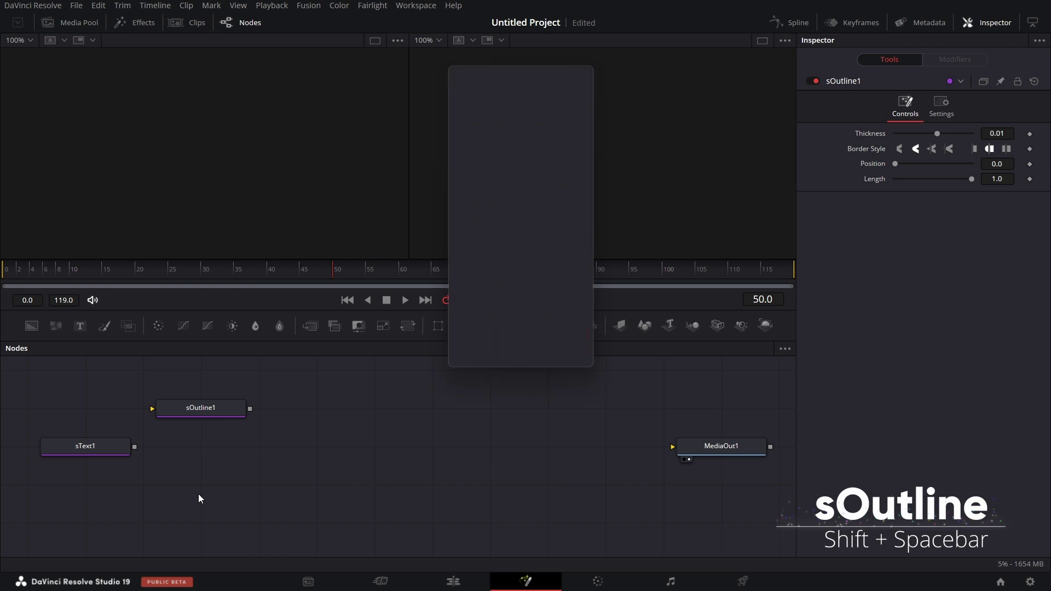
text(sout)
key(Return)
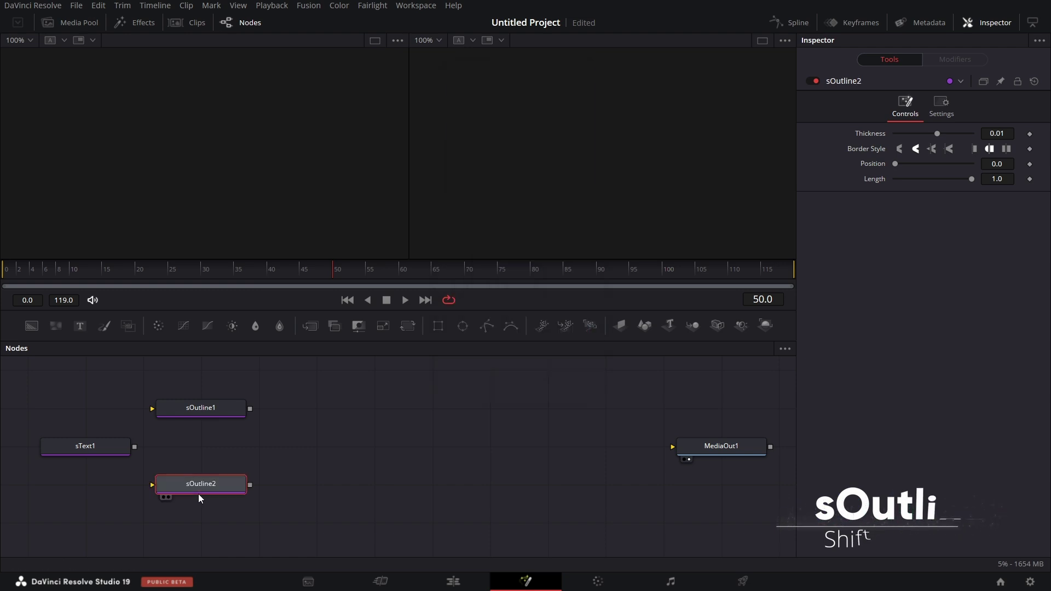
click(355, 415)
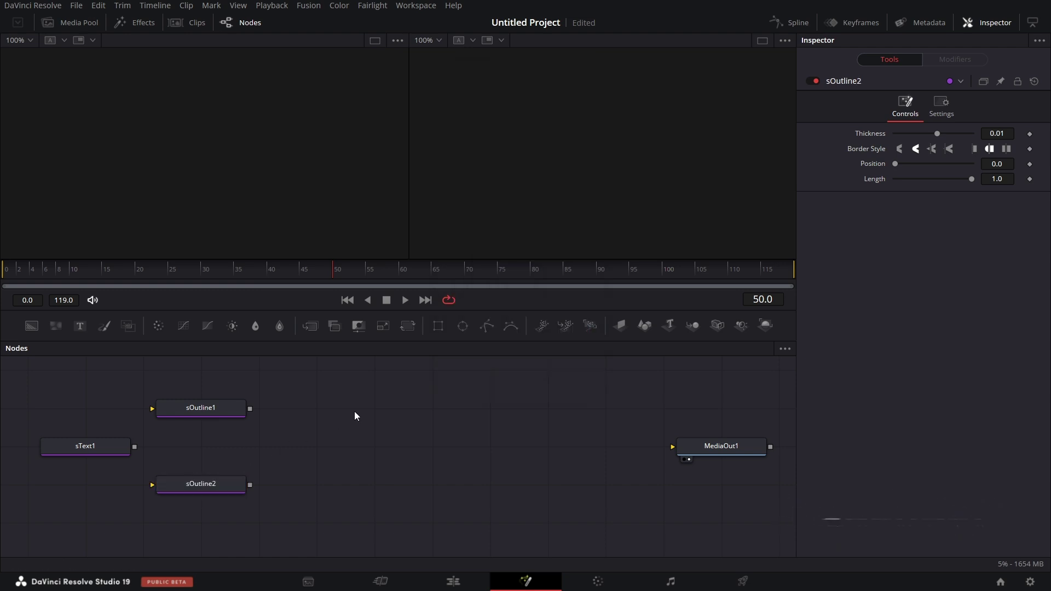
Step: Add two sRender nodes, sRender1 and sRender2, to the node graph
key(shift+space)
text(sren)
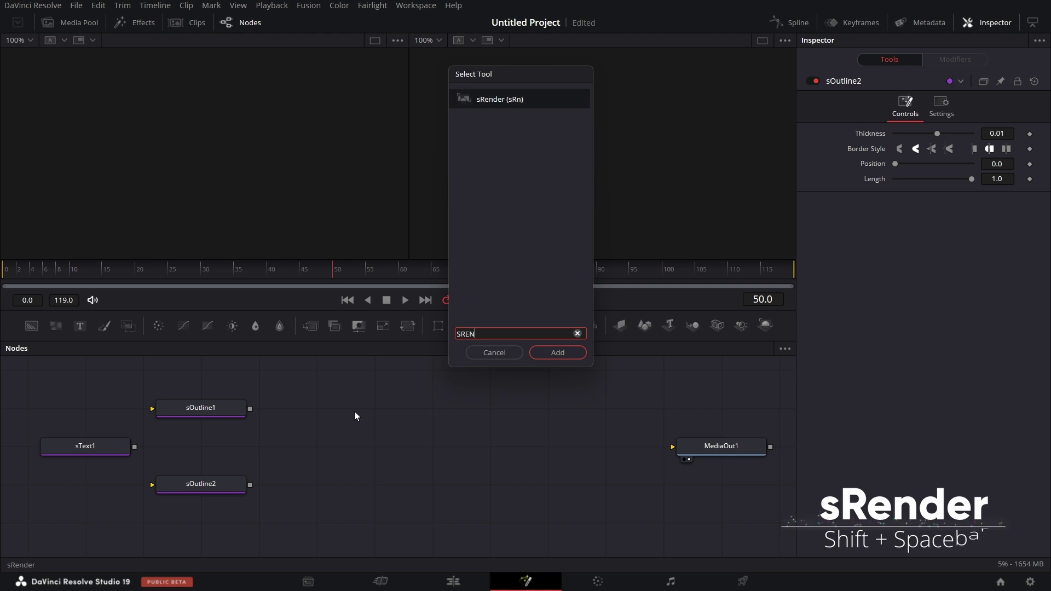
key(Return)
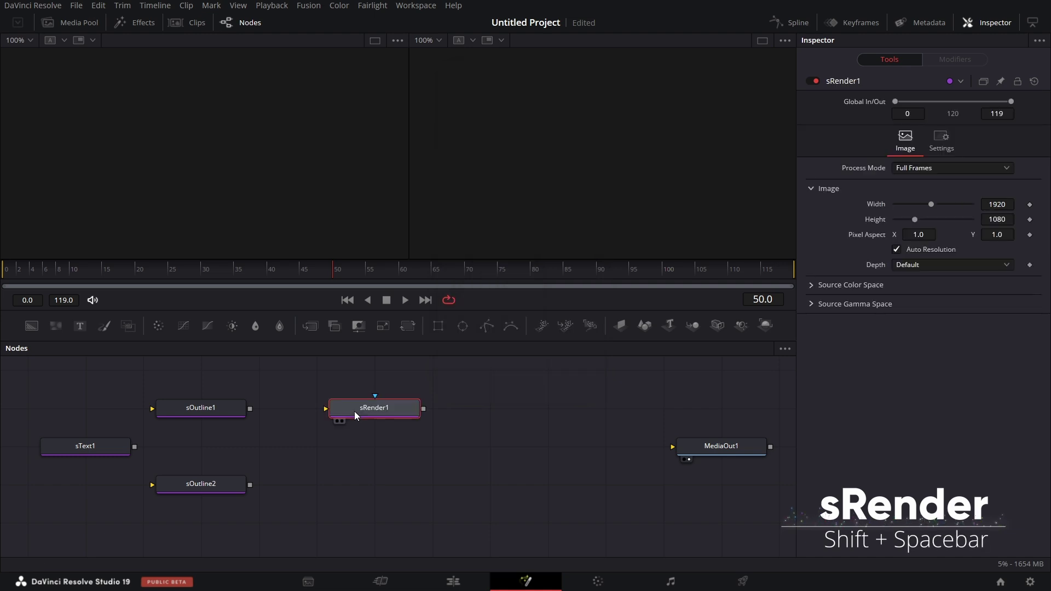
click(377, 481)
key(shift+space)
text(sre)
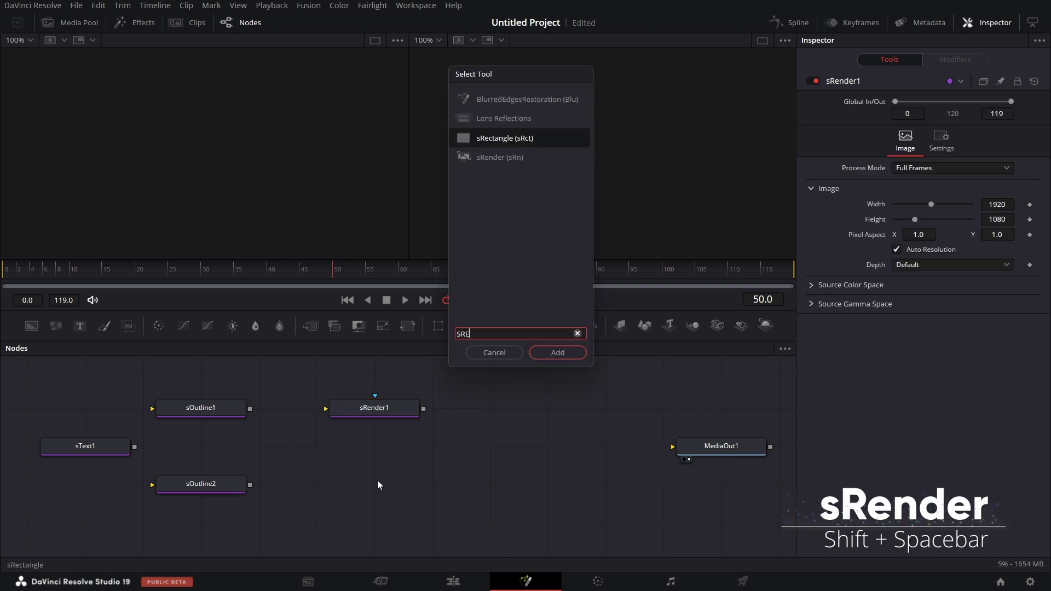
text(n)
key(Return)
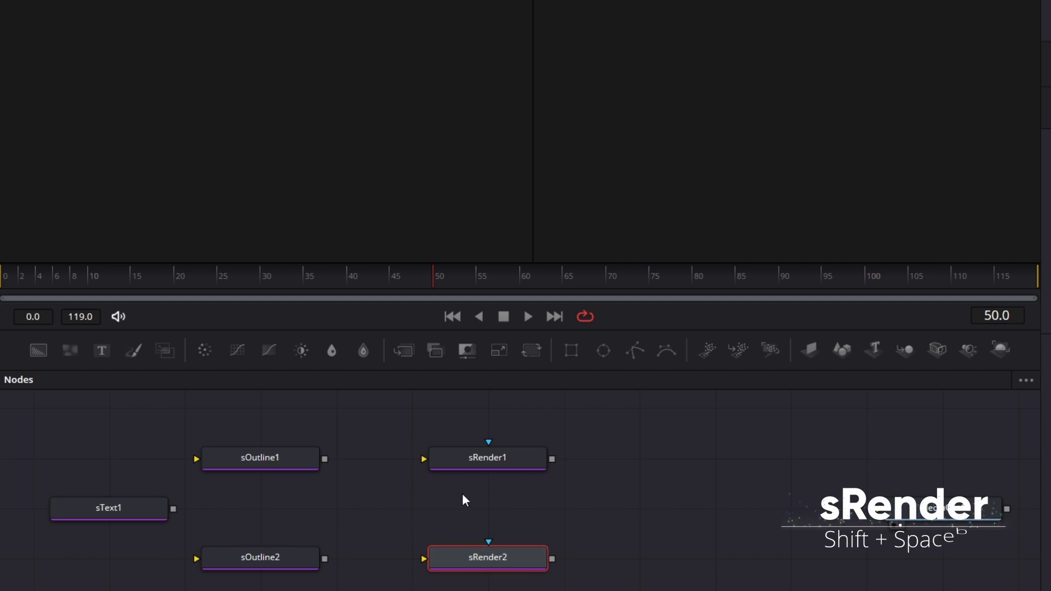
Step: Wire sText1 into sOutline1 and sOutline2, and each outline into its own sRender node
drag(173, 509, 234, 460)
drag(108, 487, 232, 562)
drag(110, 492, 249, 564)
drag(326, 464, 433, 463)
drag(326, 562, 444, 564)
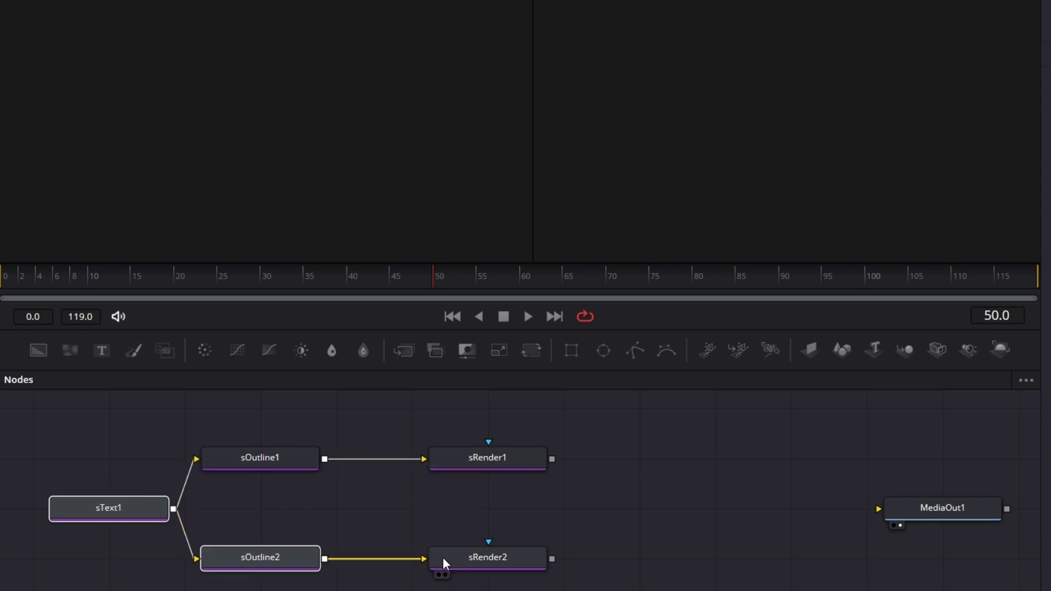
Step: Select sText1 and display it in the left viewer
click(118, 514)
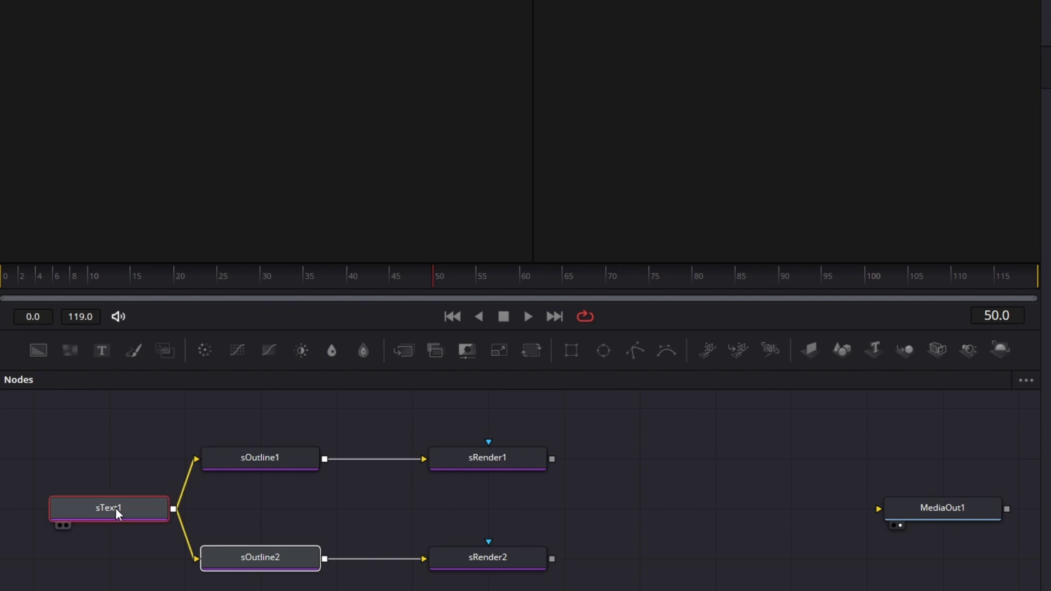
click(155, 447)
click(113, 509)
drag(164, 178, 165, 172)
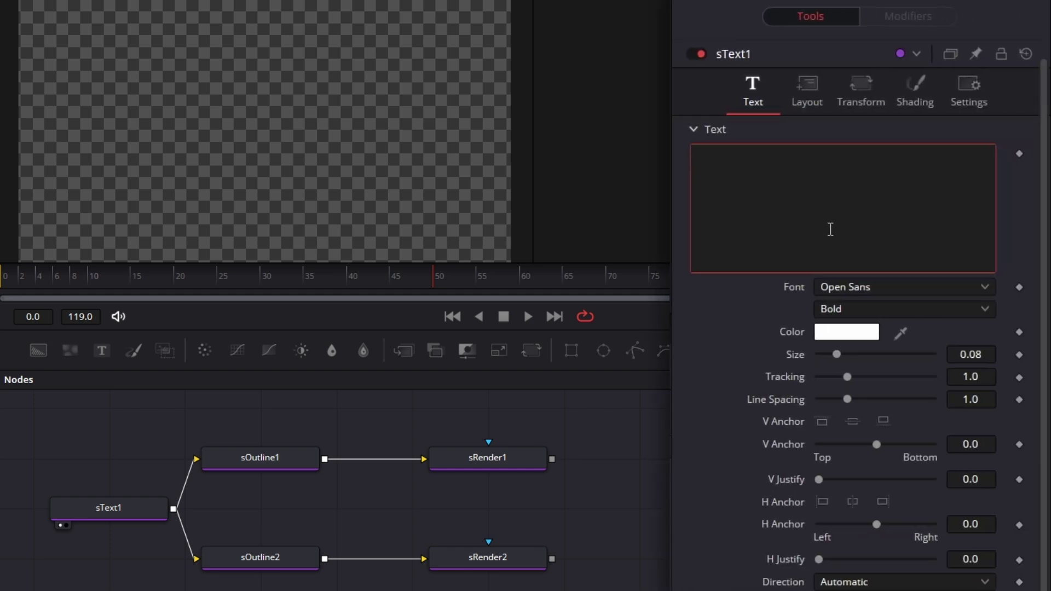
Step: Make sText1 read RESOLVE in the Nulshock font
text(RESOLVE)
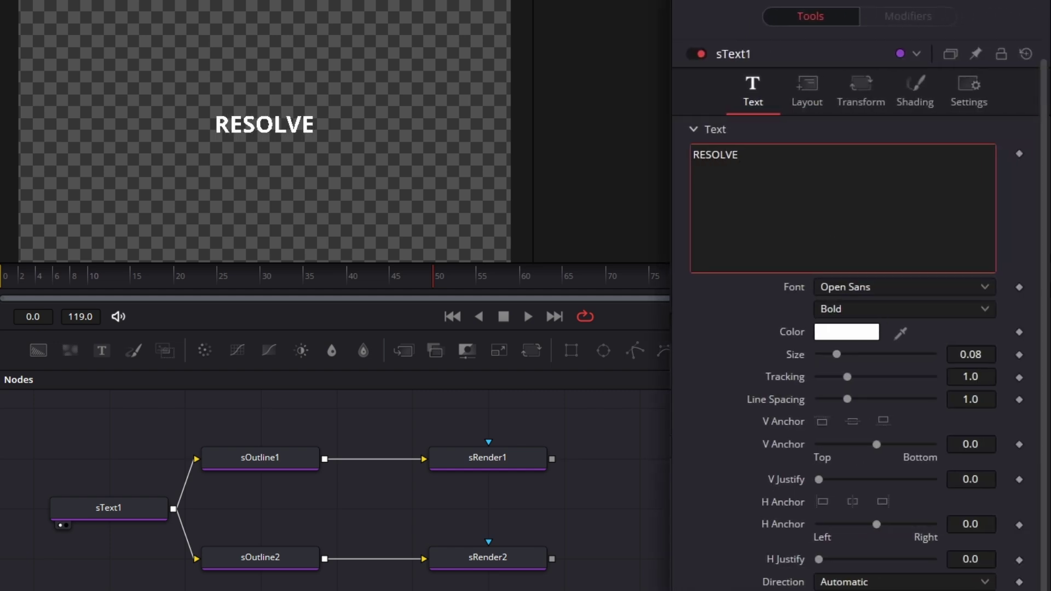
click(880, 289)
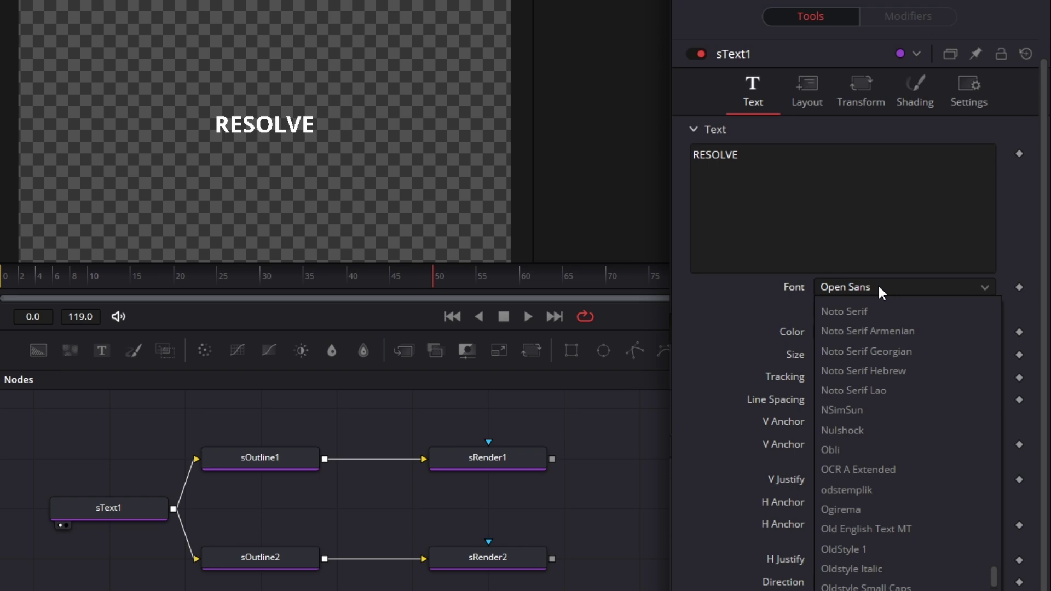
scroll(880, 292, up, 5)
scroll(881, 292, down, 3)
click(980, 361)
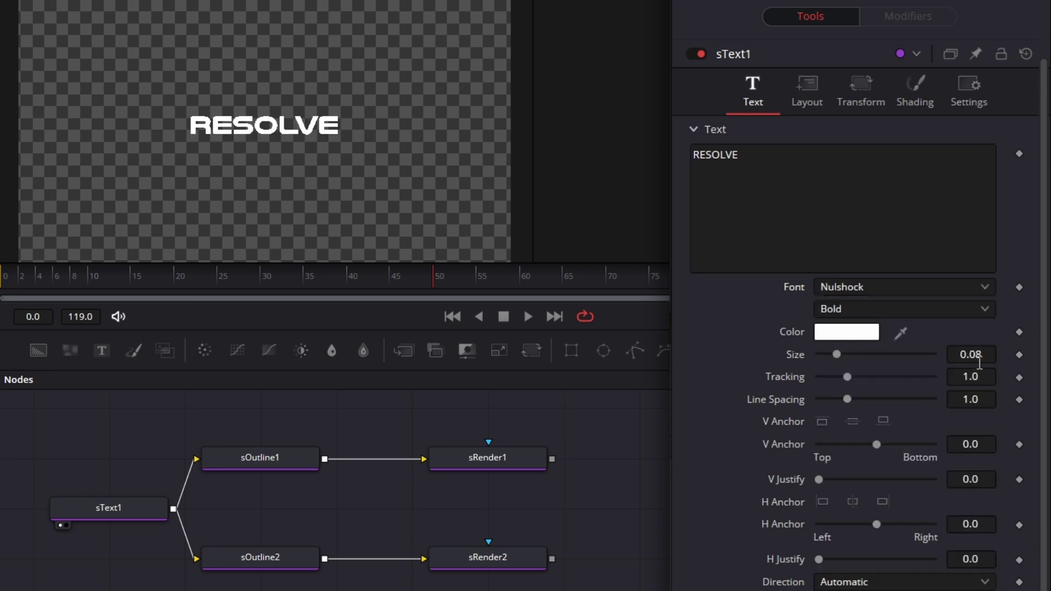
Step: Set the text Size to 0.175
drag(968, 351, 992, 355)
click(991, 355)
text(0.1)
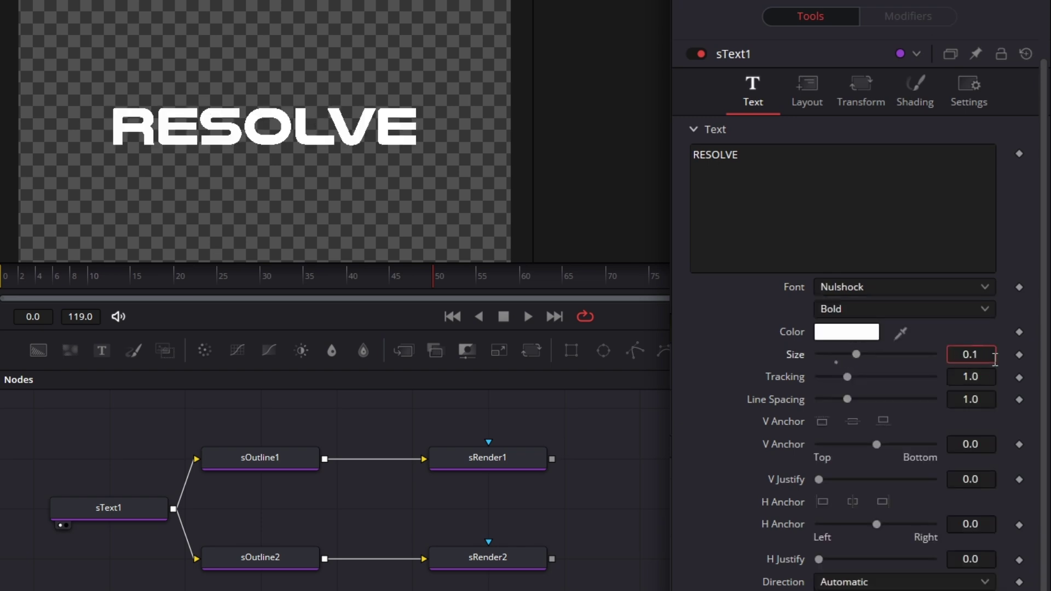
text(5)
key(Tab)
click(978, 354)
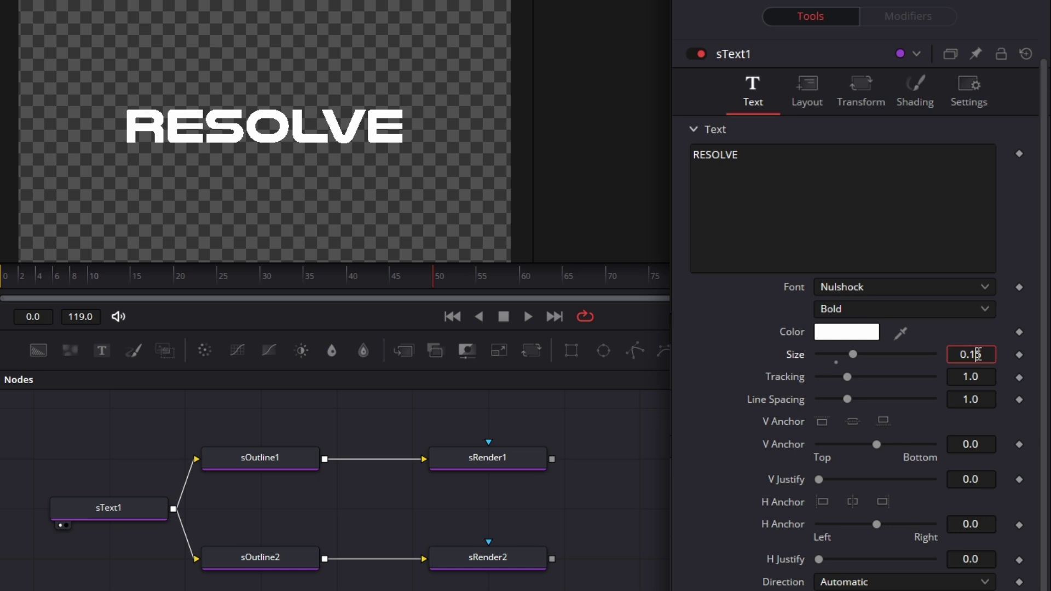
text(7)
key(Tab)
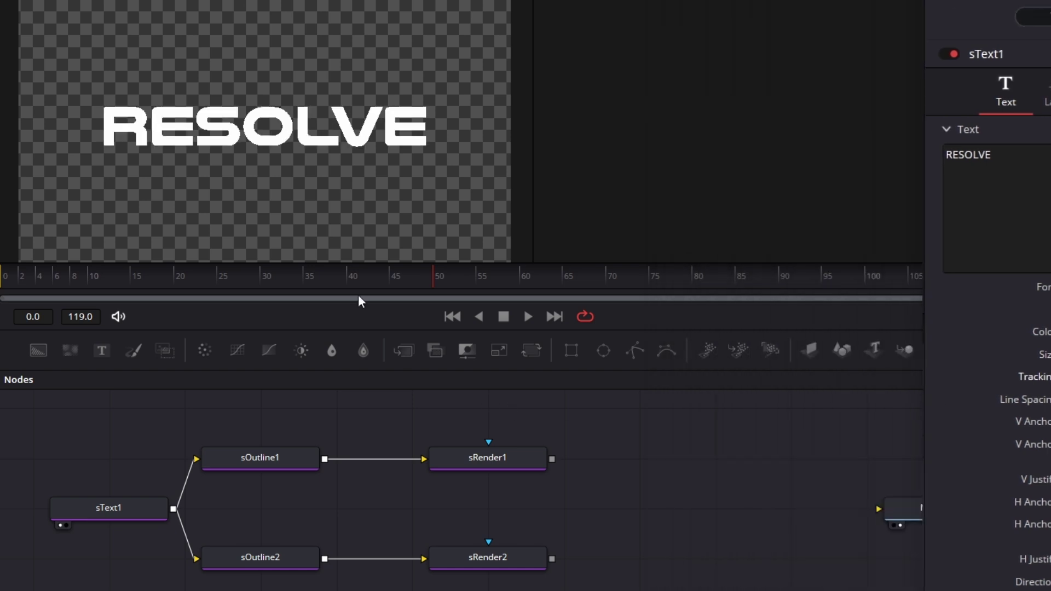
Step: Show sOutline1 in the right viewer and set its Thickness to 0.001
click(284, 465)
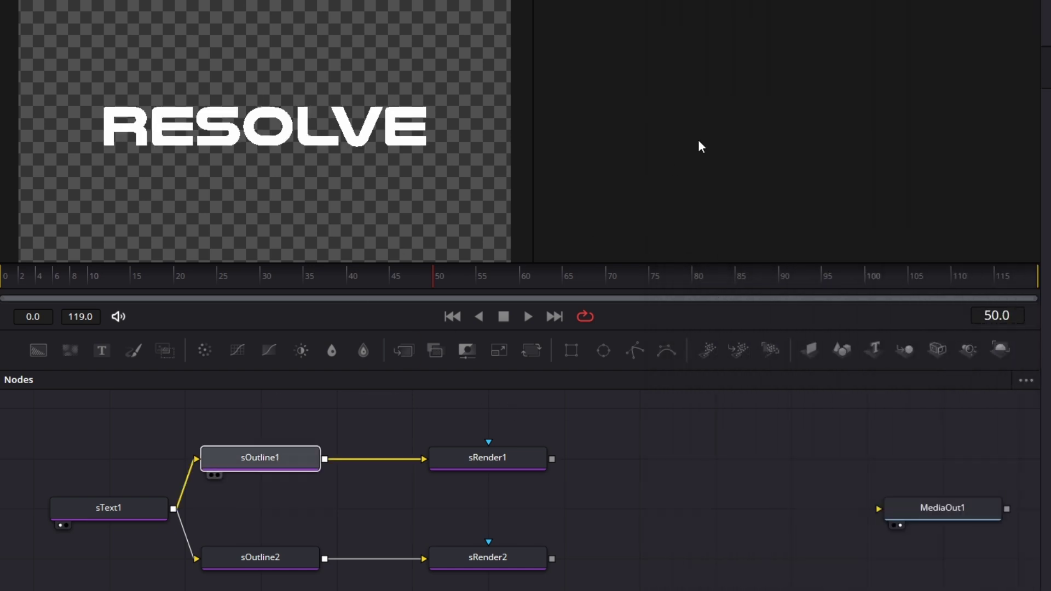
key(2)
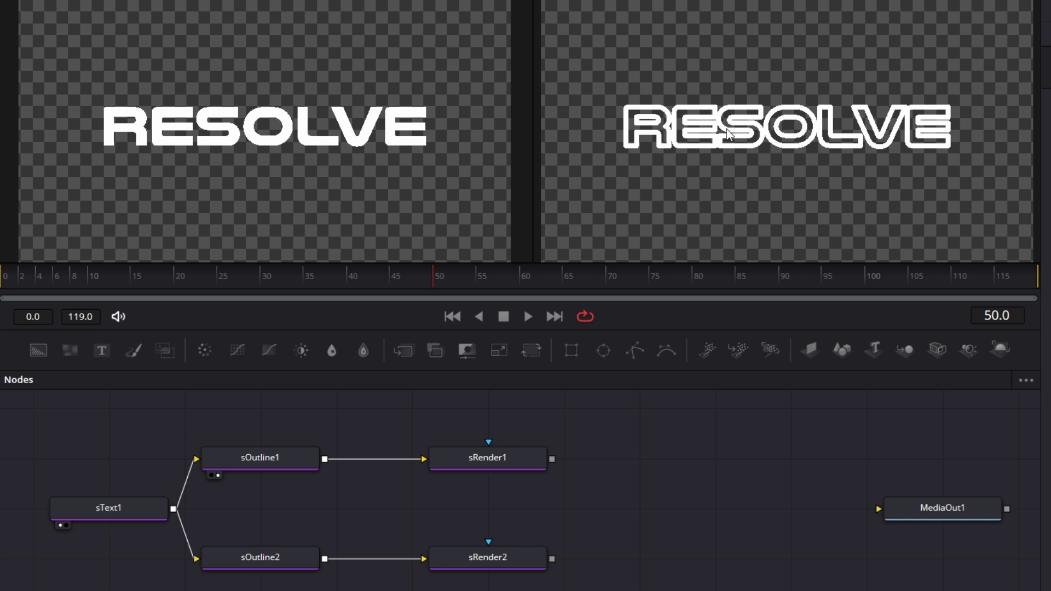
click(283, 452)
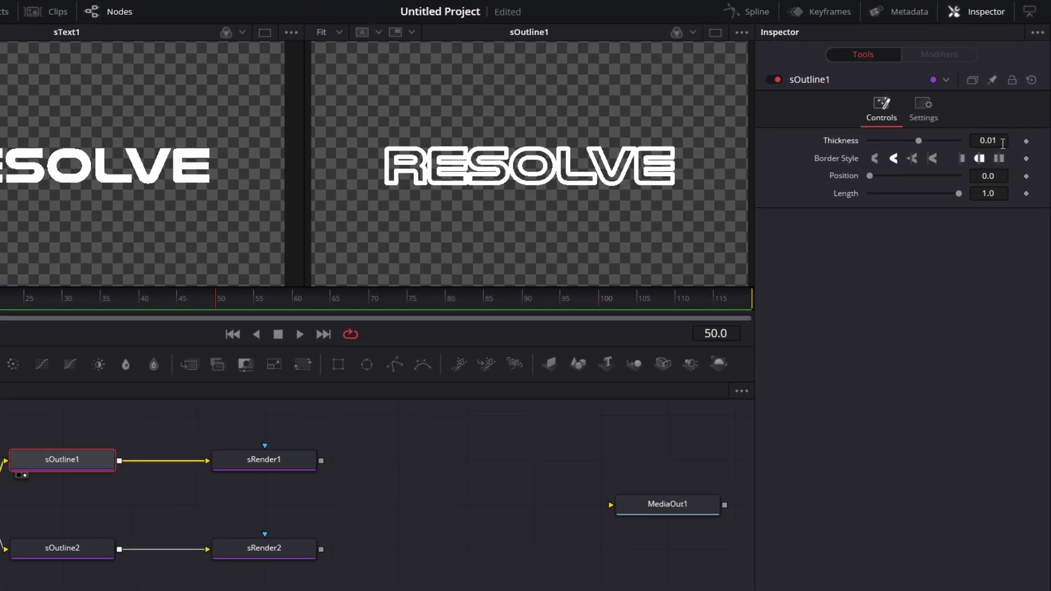
click(1003, 142)
key(Tab)
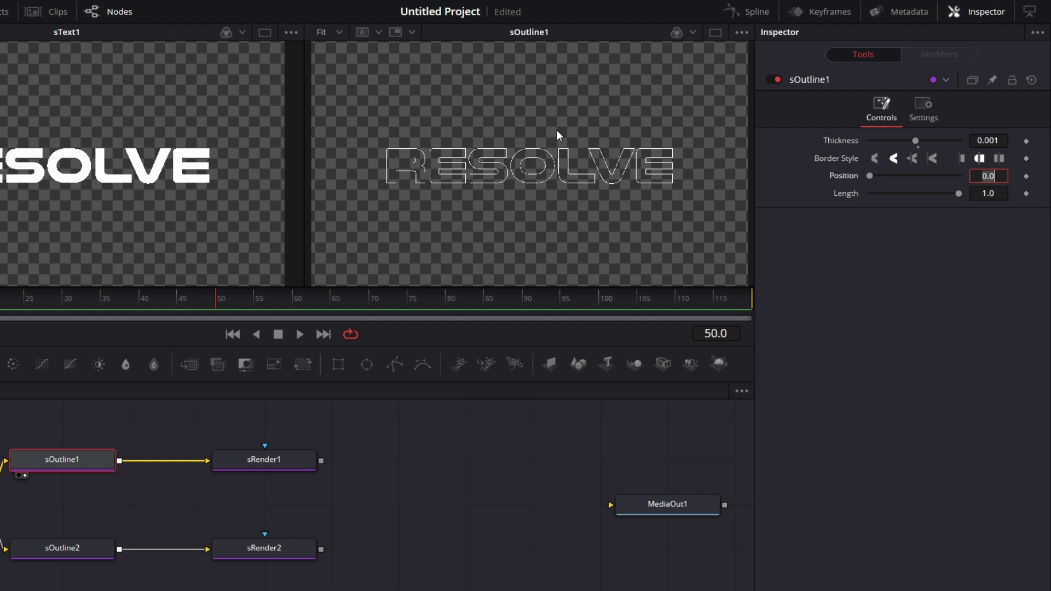
Step: Show sRender1 in the right viewer with the checker underlay turned off
drag(273, 464, 461, 242)
click(738, 32)
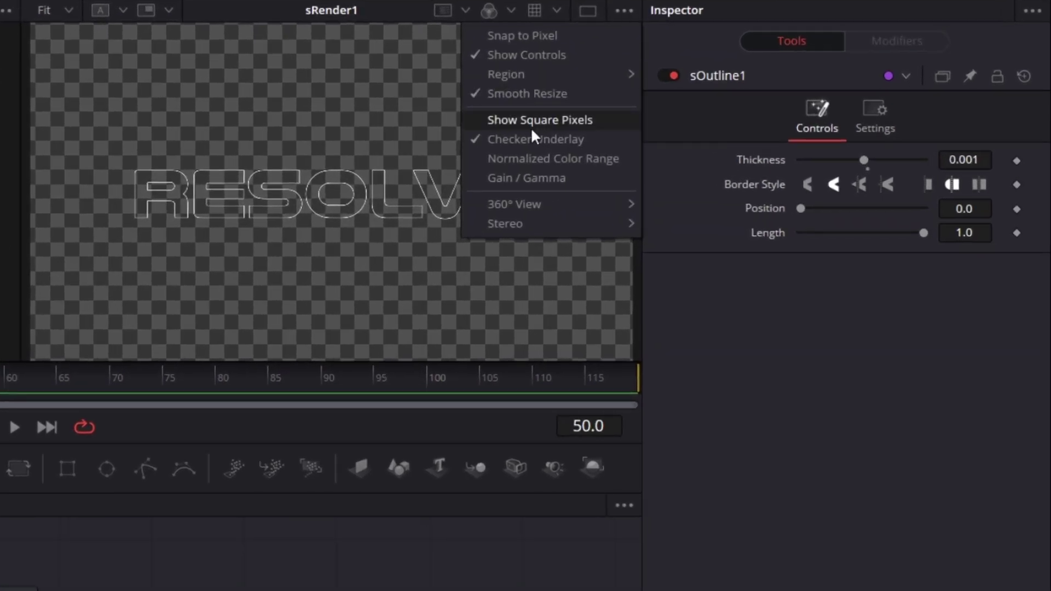
click(528, 138)
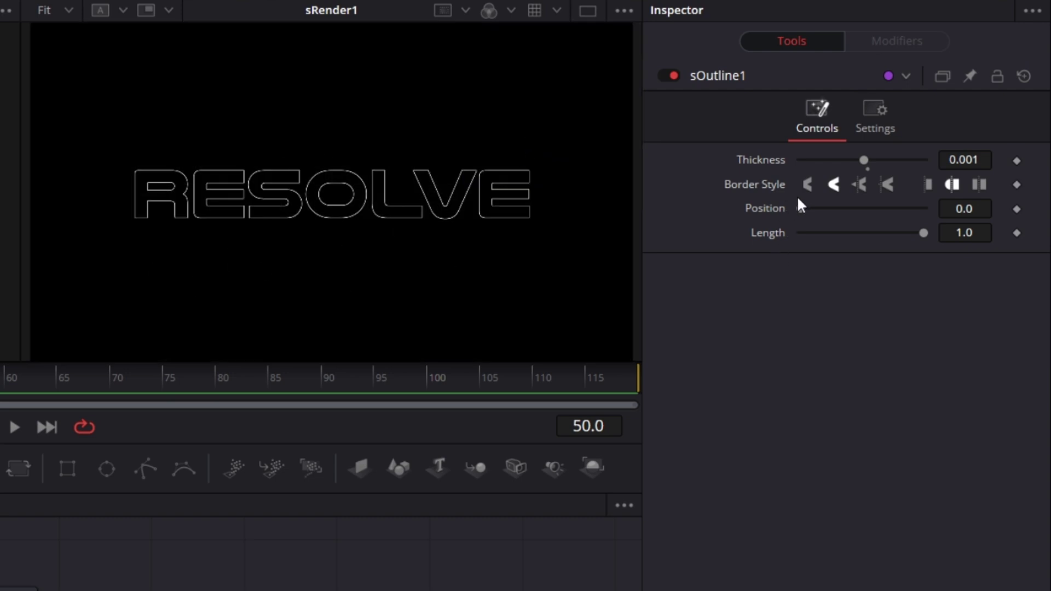
Step: Preview the outline draw-on, set the viewer to 100%, and return Length to 1.0
drag(923, 232, 853, 243)
mouse_move(907, 200)
mouse_down()
mouse_move(878, 204)
mouse_move(967, 194)
mouse_move(837, 210)
mouse_move(956, 196)
mouse_move(850, 210)
mouse_up()
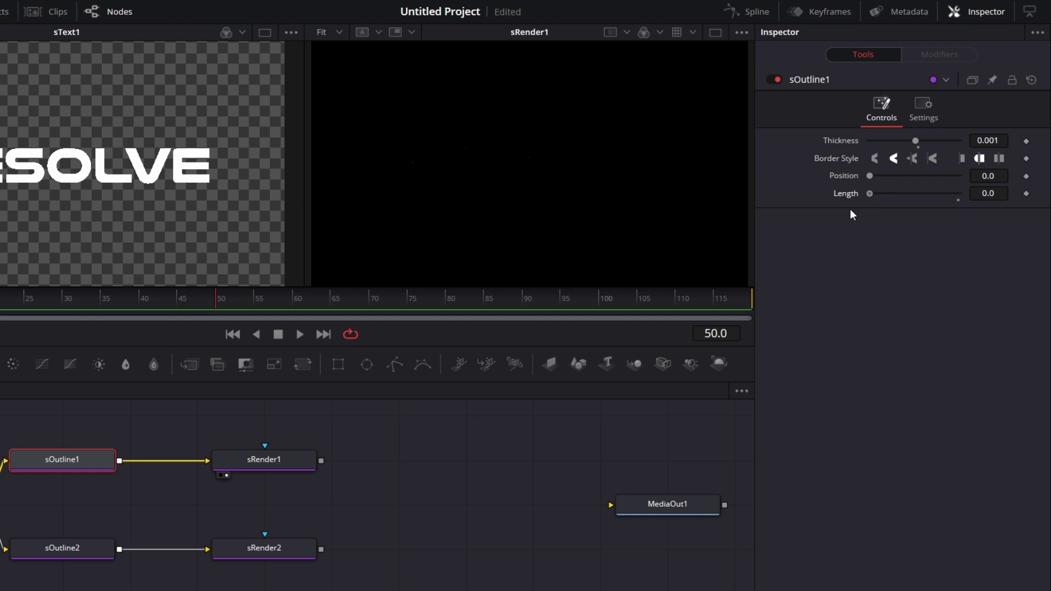
click(340, 32)
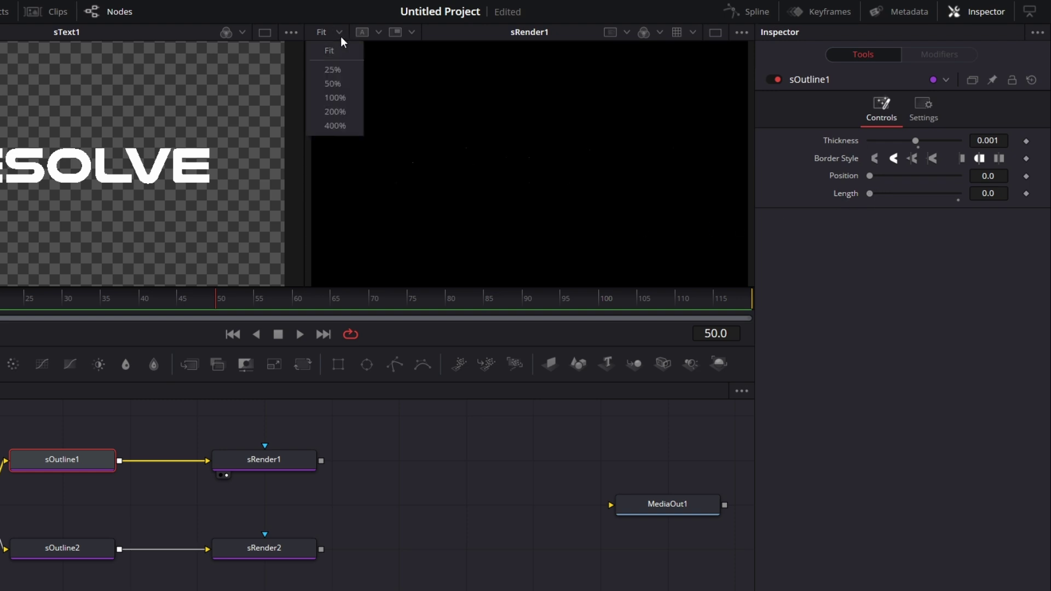
click(340, 97)
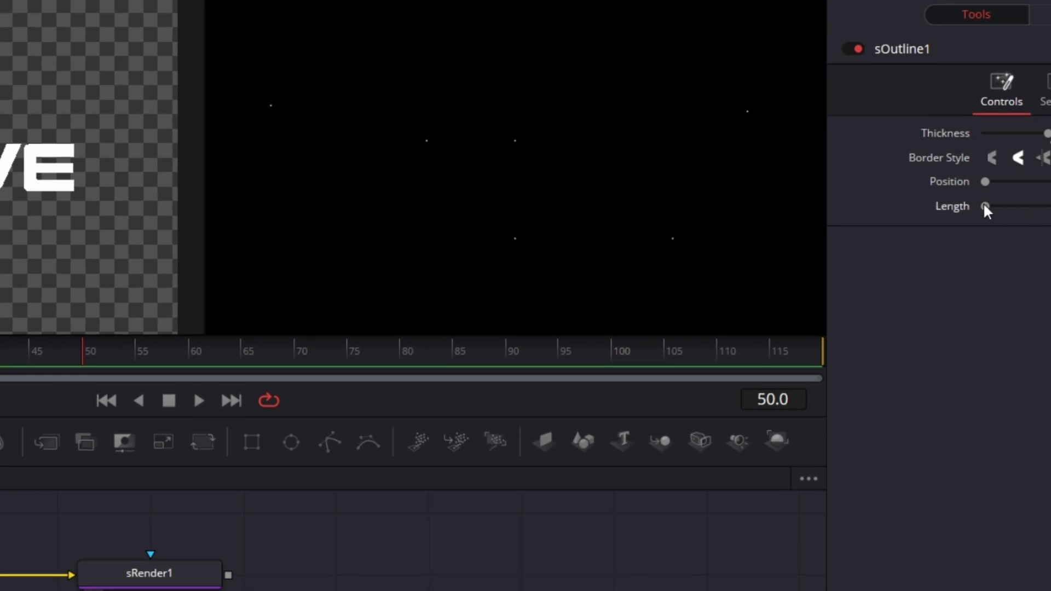
mouse_move(985, 206)
mouse_down()
mouse_move(1050, 206)
mouse_move(1033, 191)
mouse_move(951, 188)
mouse_move(967, 188)
mouse_move(849, 201)
mouse_move(991, 198)
mouse_up()
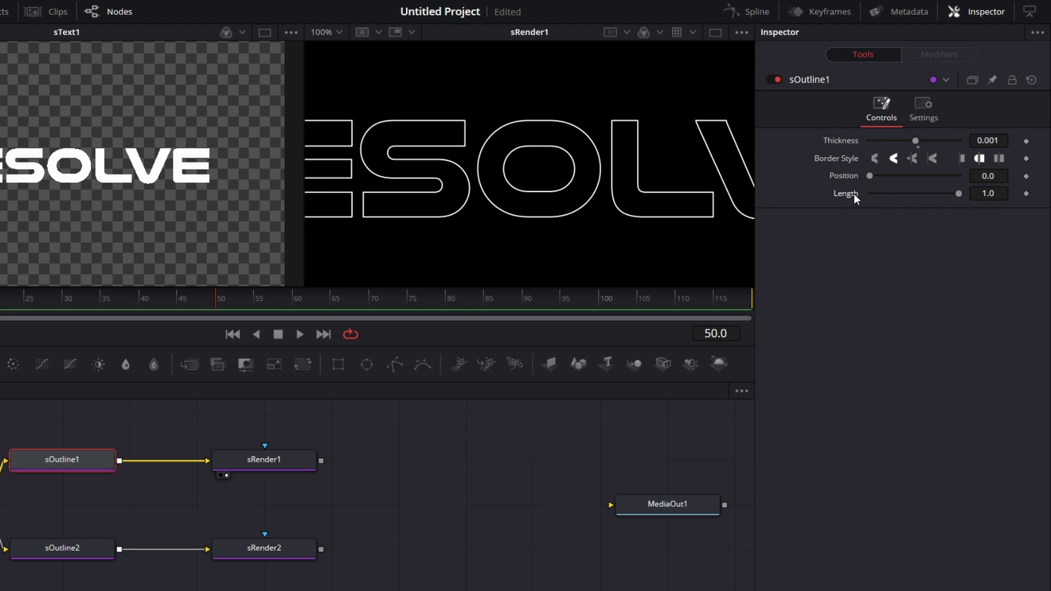
Step: Drive sOutline1's Length with Anim Curves at Time Scale 1.2, adjusting Time Offset
right_click(854, 194)
mouse_move(870, 250)
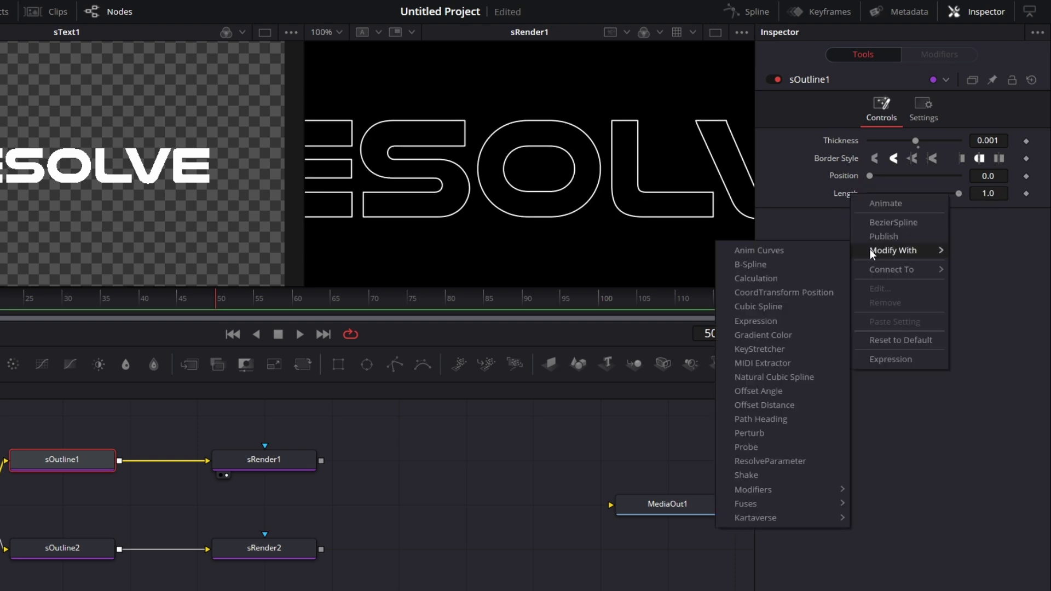
click(816, 251)
click(941, 57)
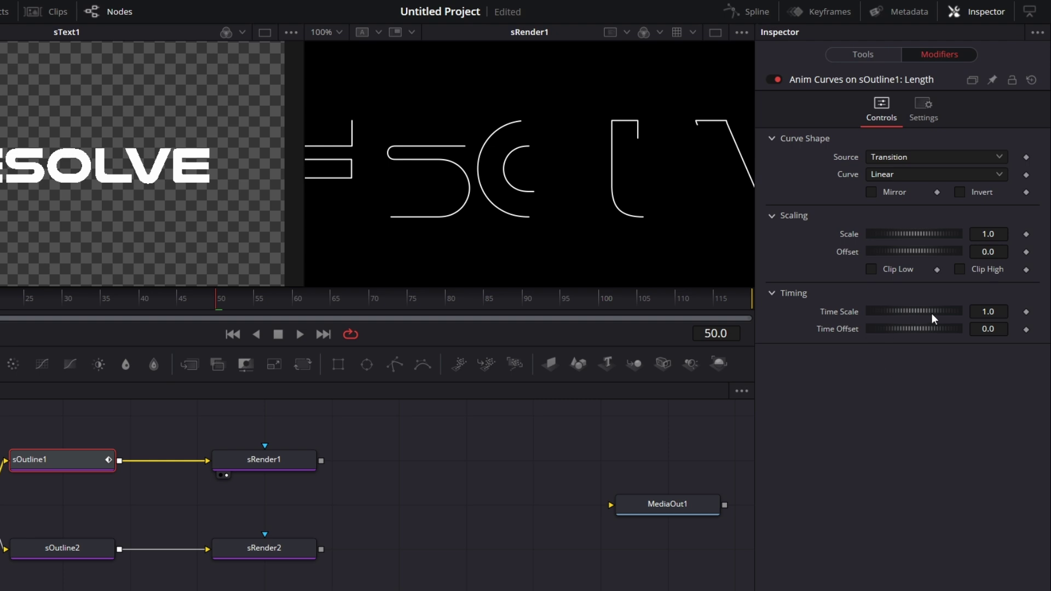
click(999, 312)
click(999, 327)
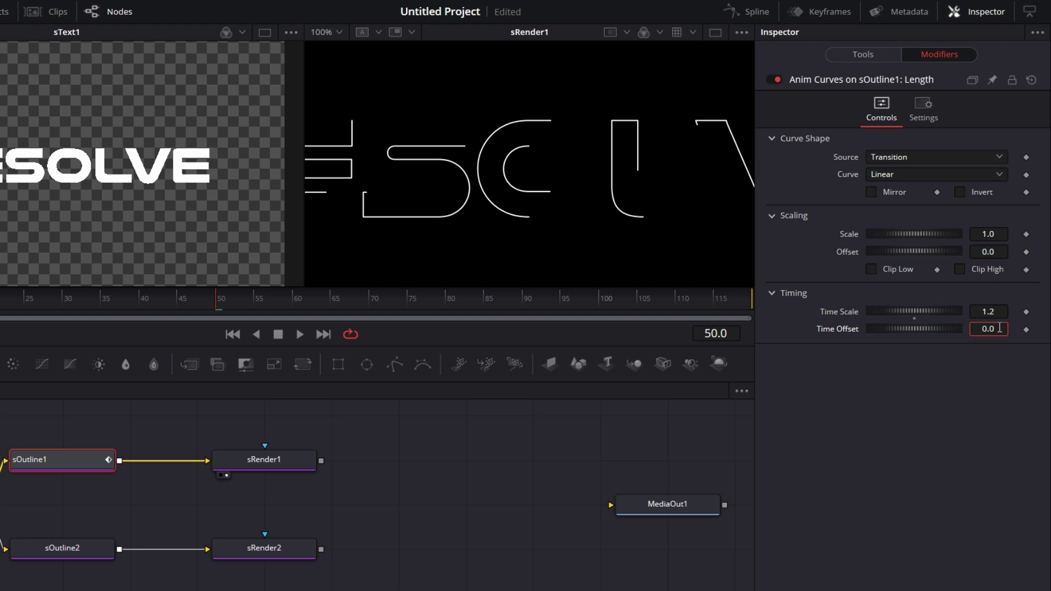
text(5)
key(Tab)
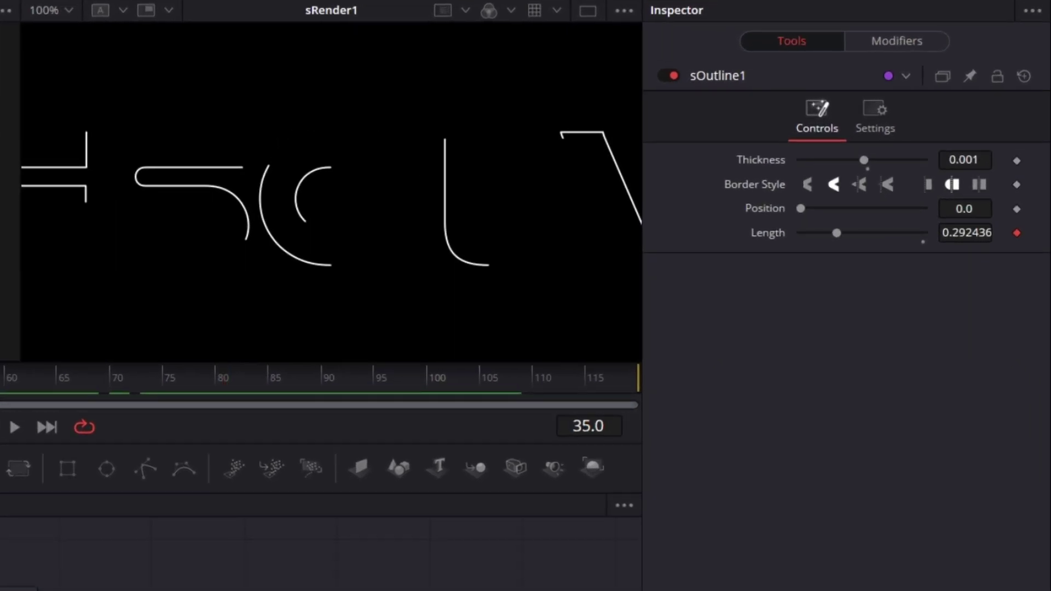
Step: At frame 0, add an Anim Curves modifier to sOutline1's Thickness
key(Home)
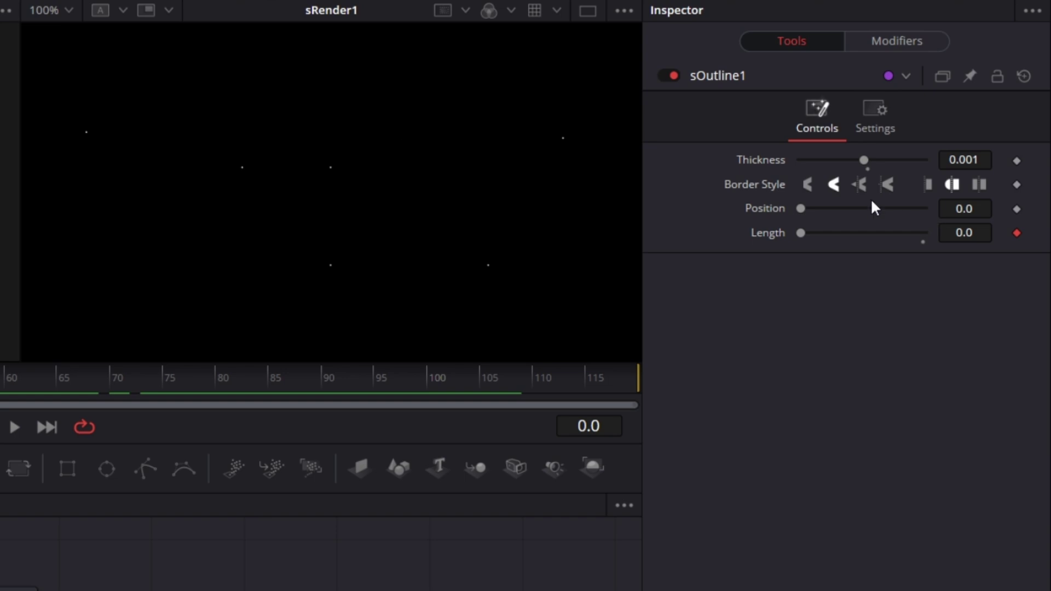
right_click(767, 159)
mouse_move(852, 239)
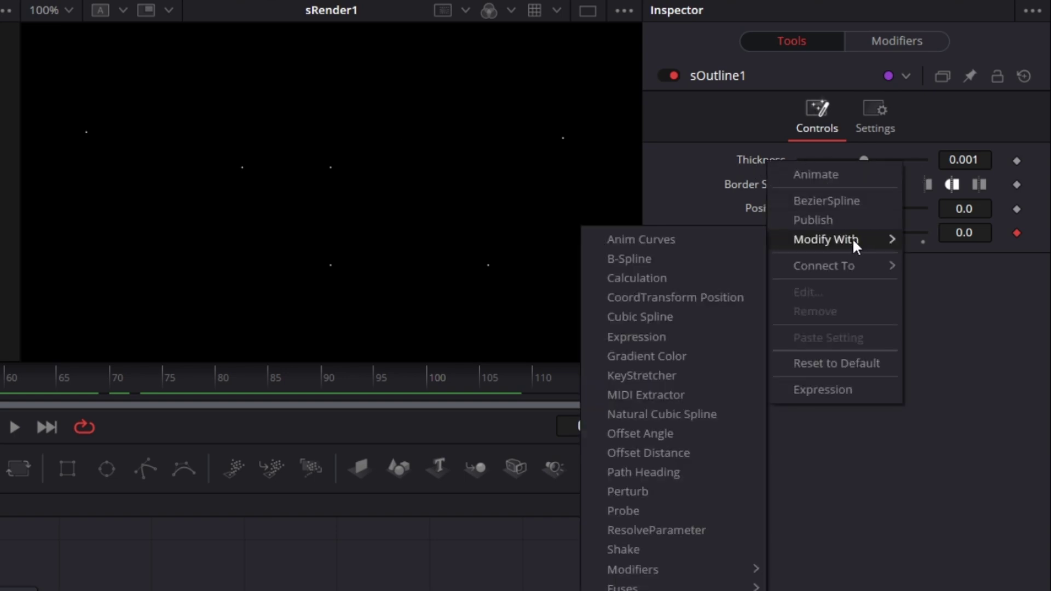
click(699, 239)
click(907, 40)
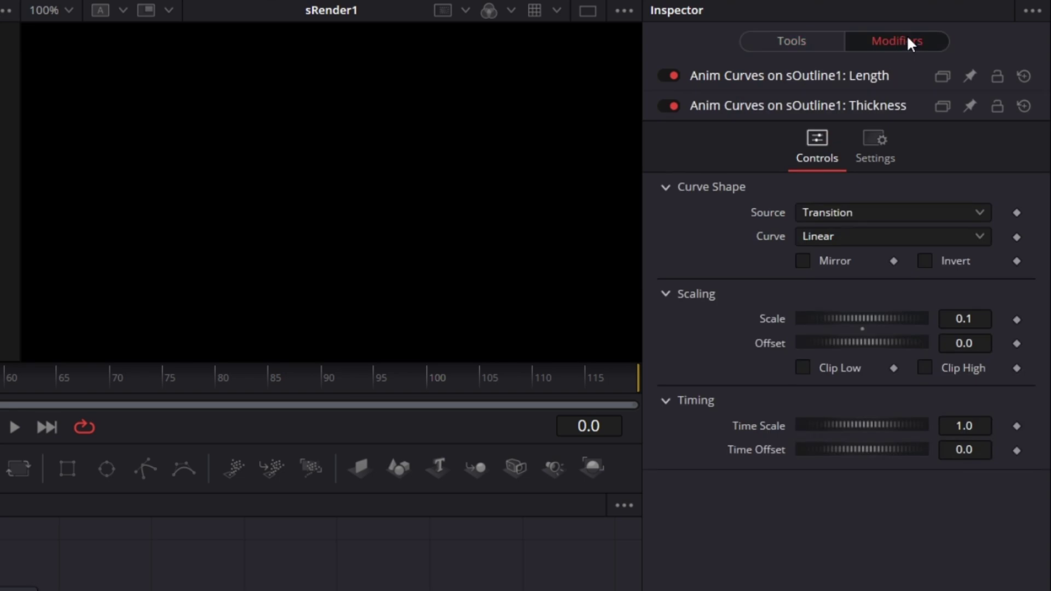
Step: Set the Thickness modifier to Offset 0.0001, Scale 0.001 and Time Scale 20
click(981, 343)
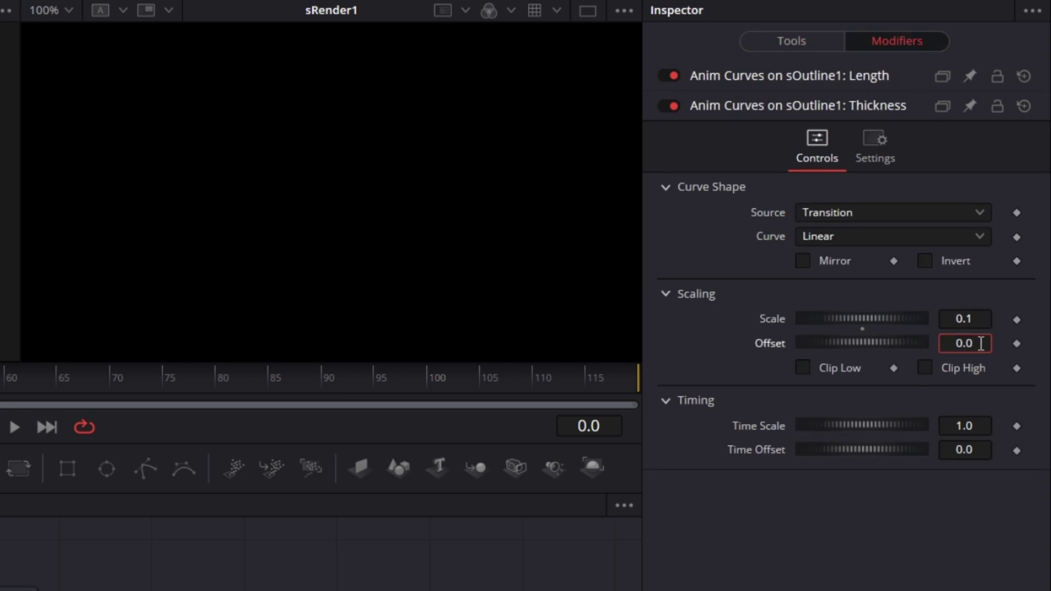
text(001)
click(982, 319)
key(BackSpace)
text(001)
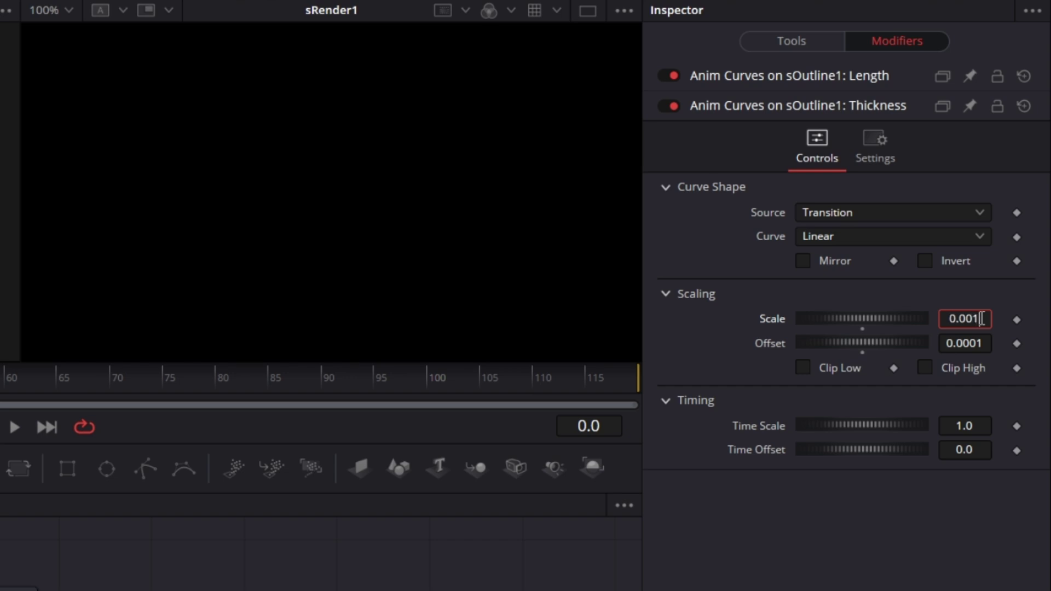
click(976, 427)
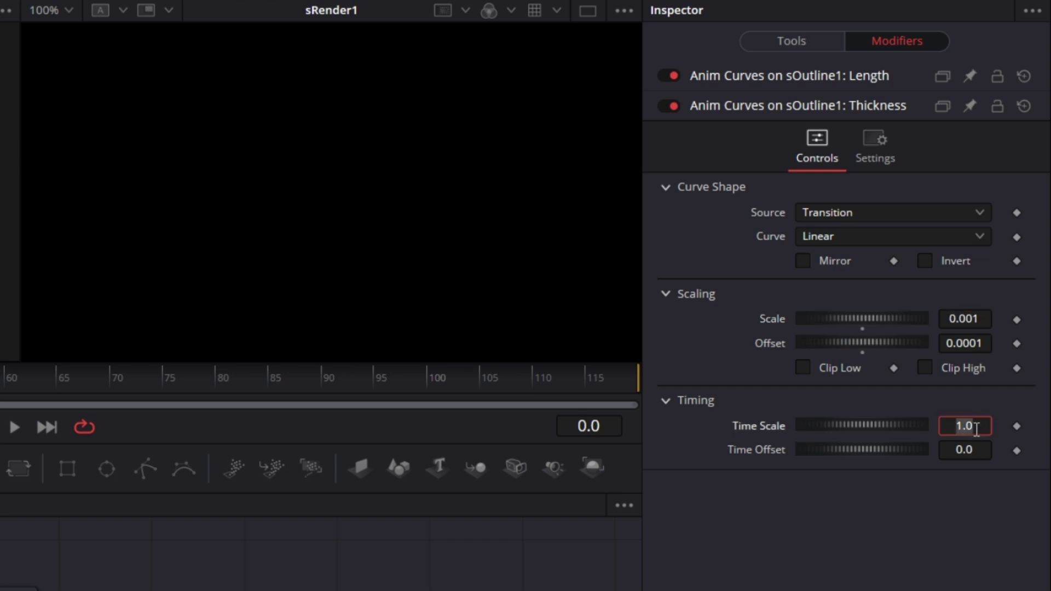
text(20)
key(Tab)
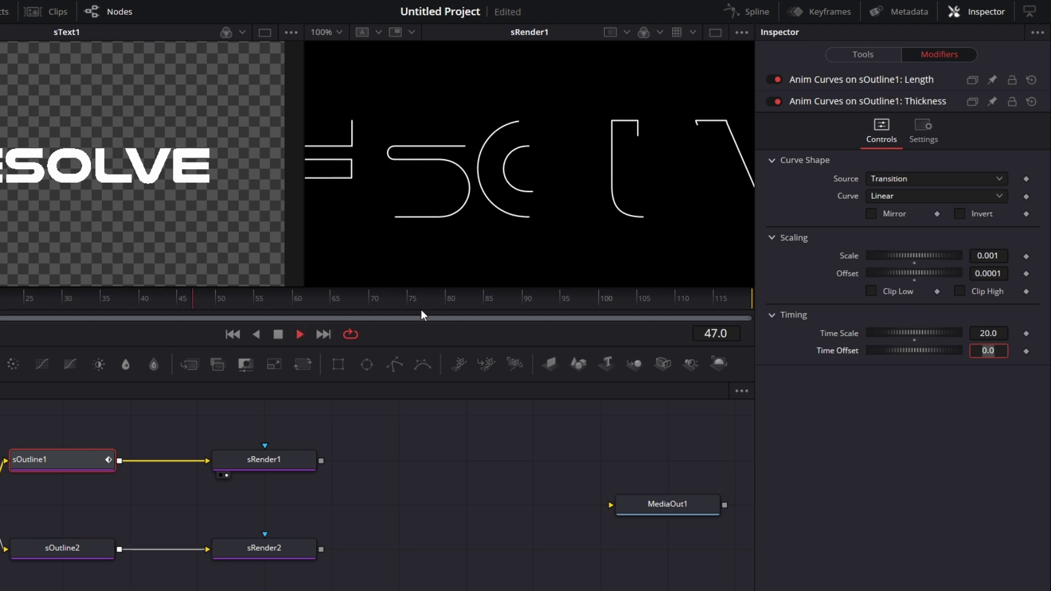
Step: Stop playback at frame 77 and show sRender2 in the right viewer
click(277, 334)
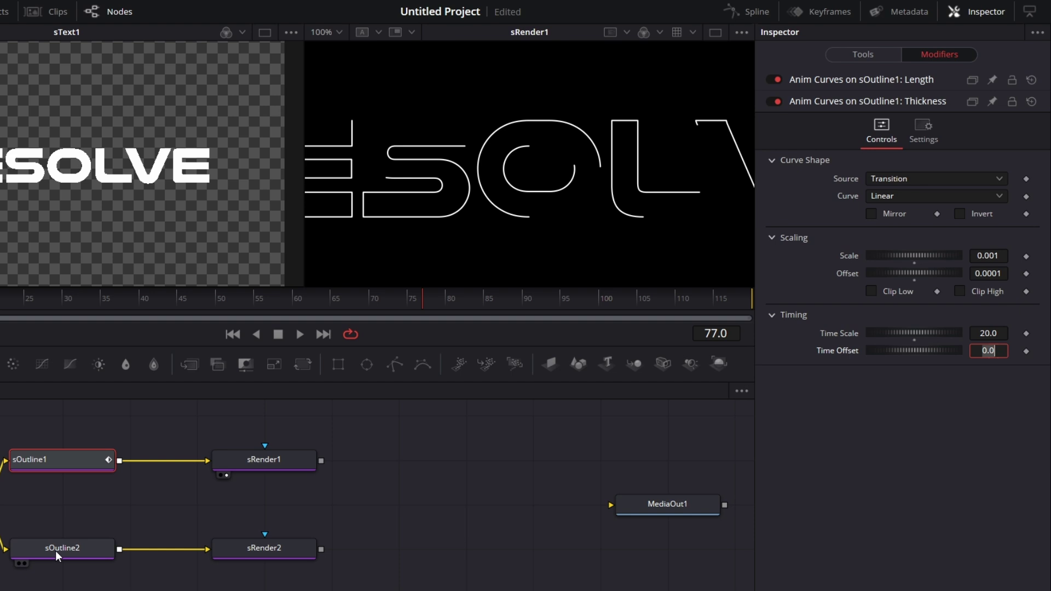
click(278, 548)
key(2)
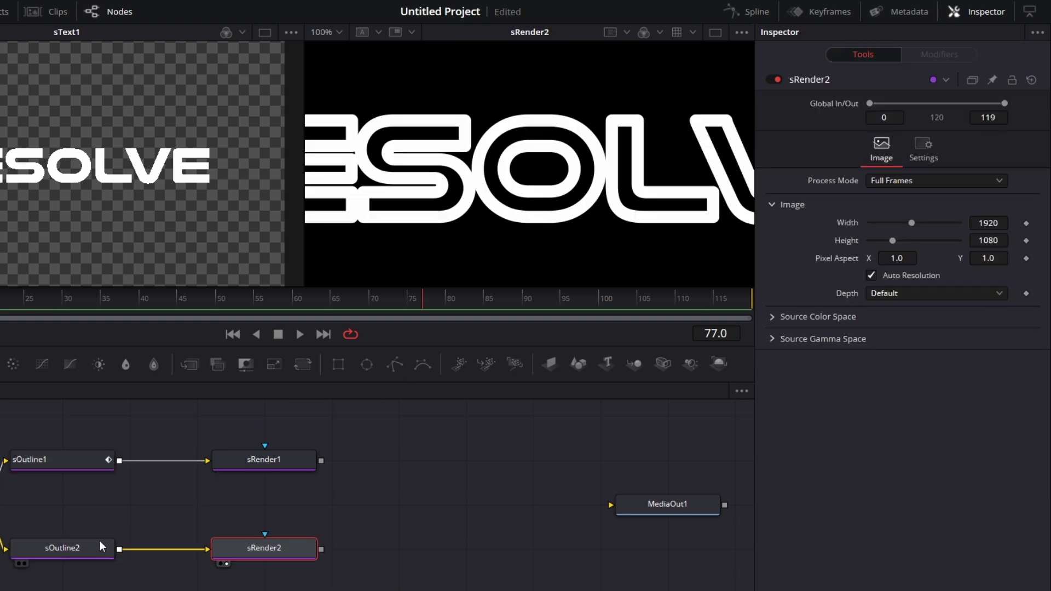
Step: Give sOutline2 Thickness 0.004 and drag its Length down to 0
click(93, 544)
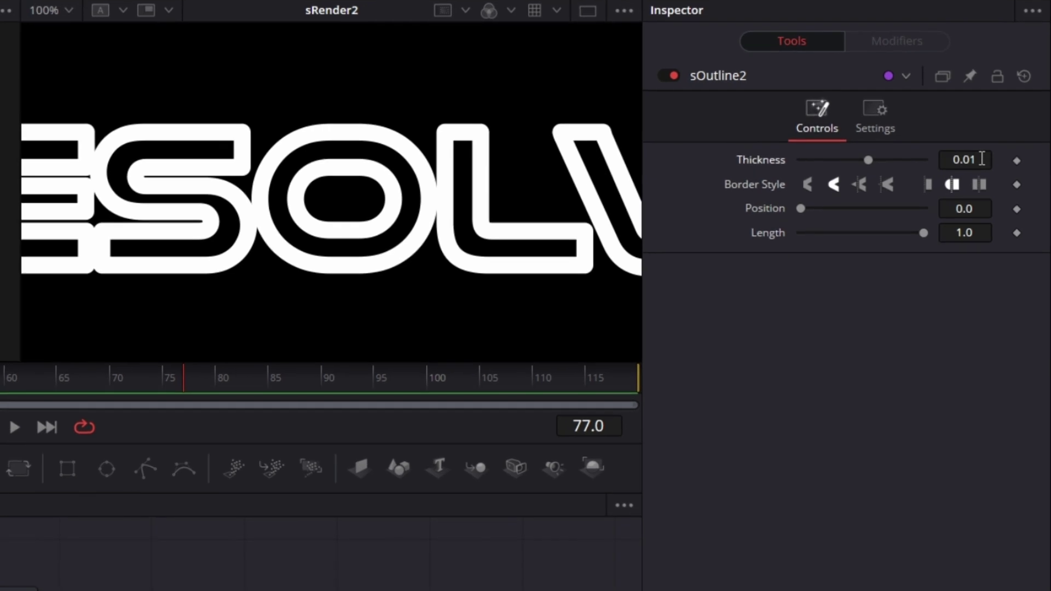
click(1000, 140)
key(BackSpace)
text(04)
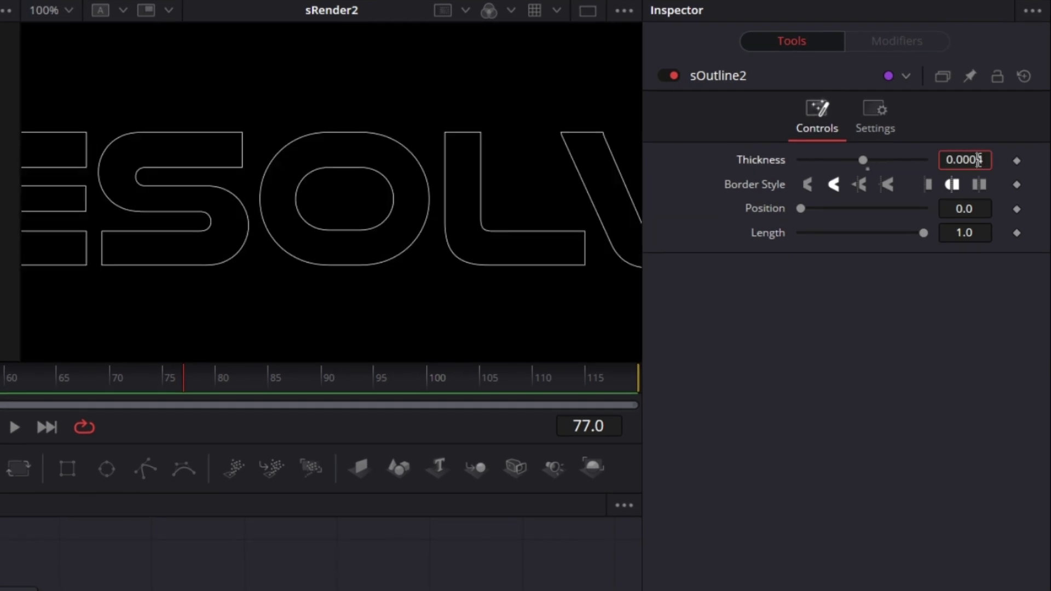
key(Tab)
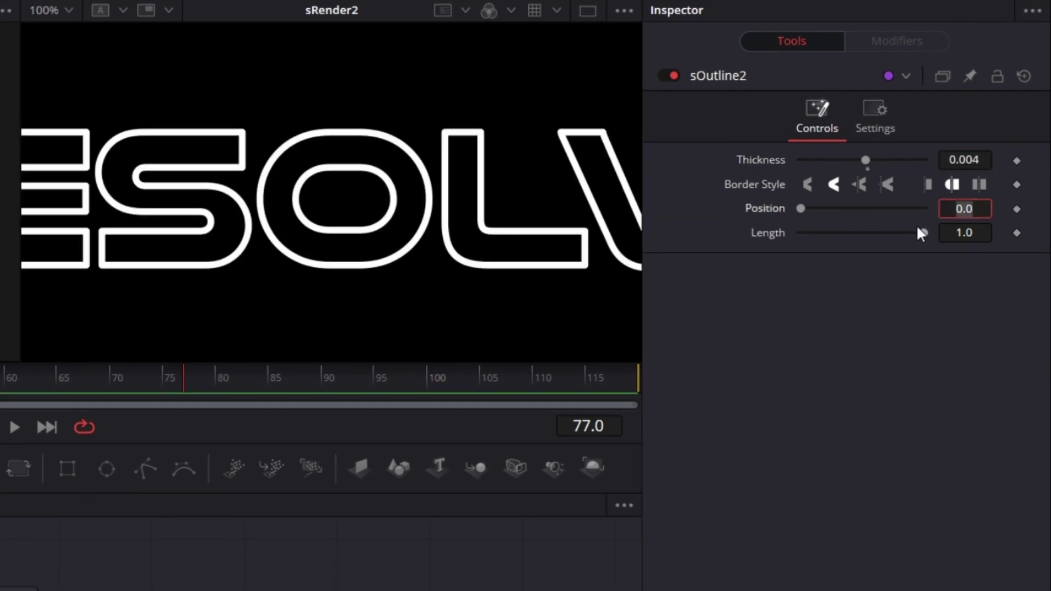
drag(921, 231, 563, 221)
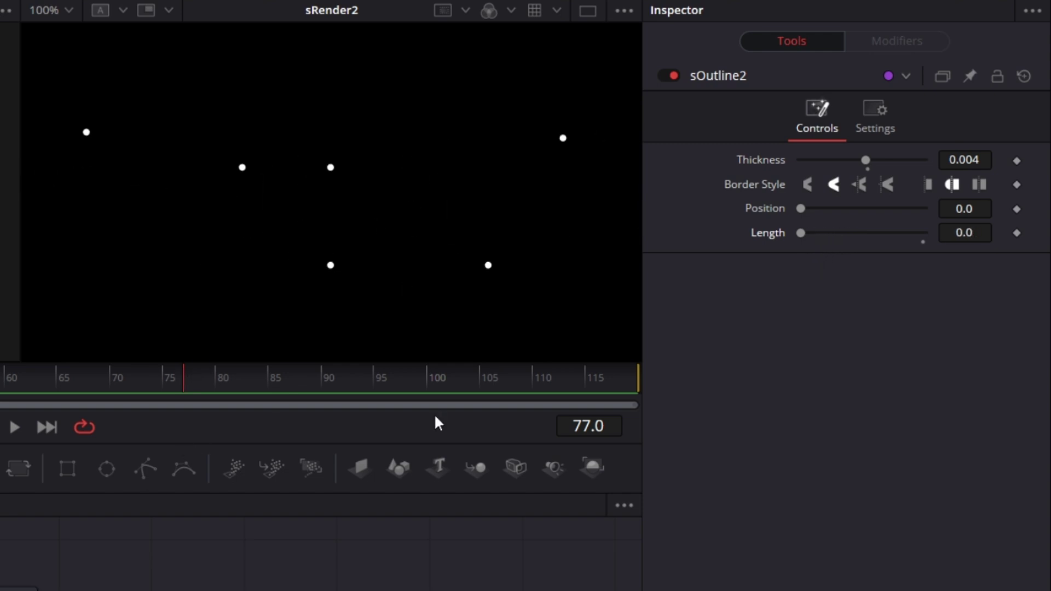
Step: Animate sOutline2's Position with Anim Curves, Time Scale 1.2 and Time Offset 0.05
right_click(770, 208)
mouse_move(861, 287)
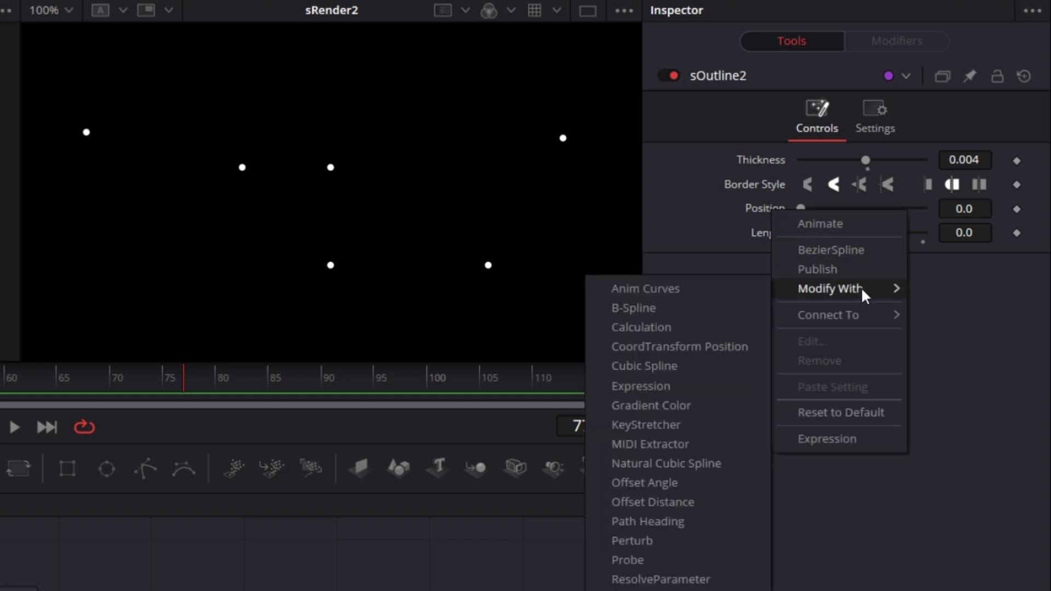
click(711, 294)
click(914, 40)
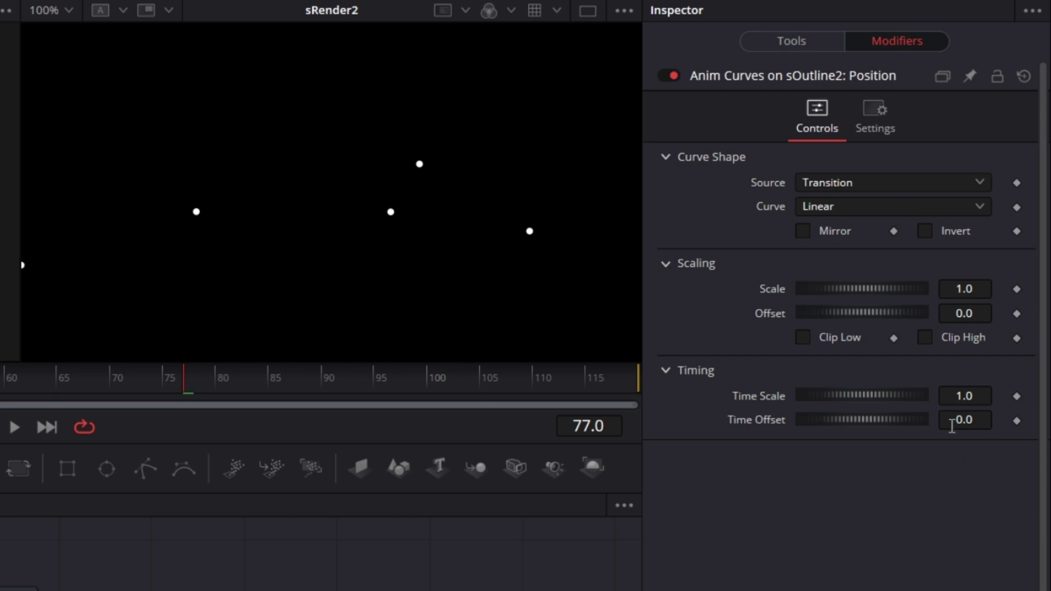
click(981, 395)
key(BackSpace)
text(2)
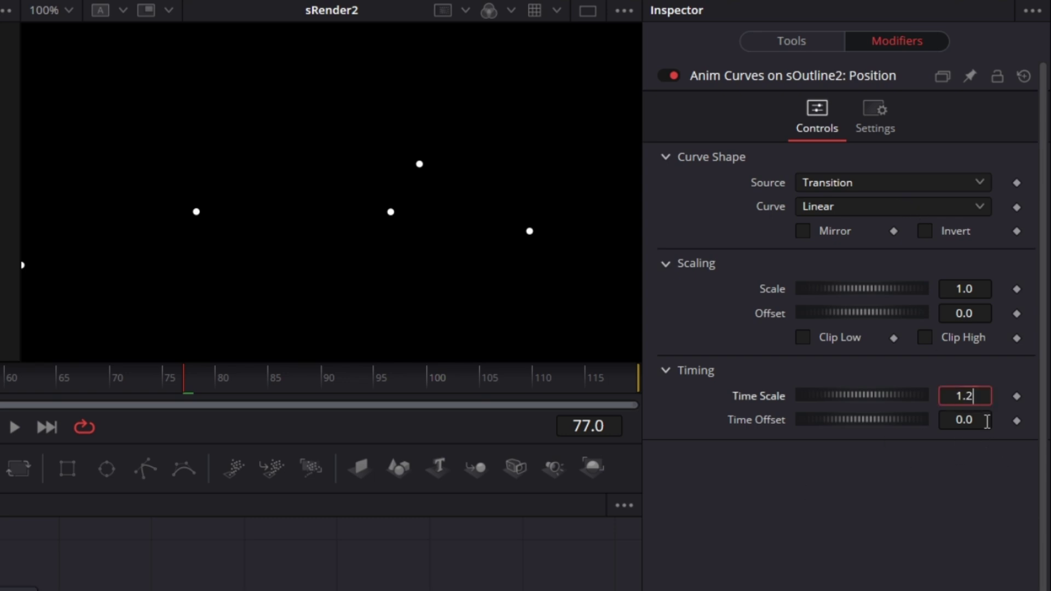
click(980, 419)
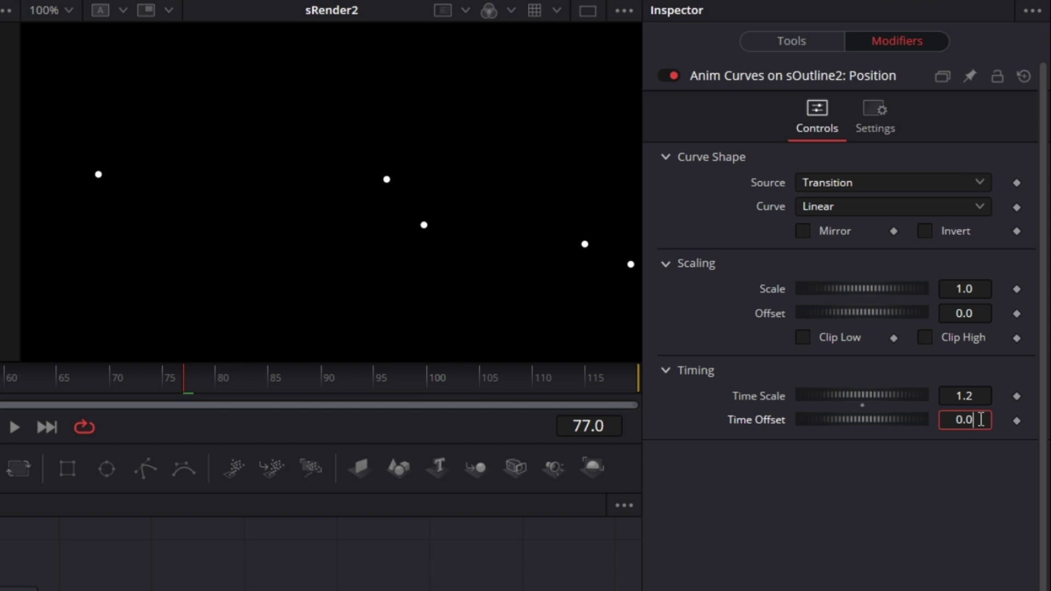
text(5)
key(Tab)
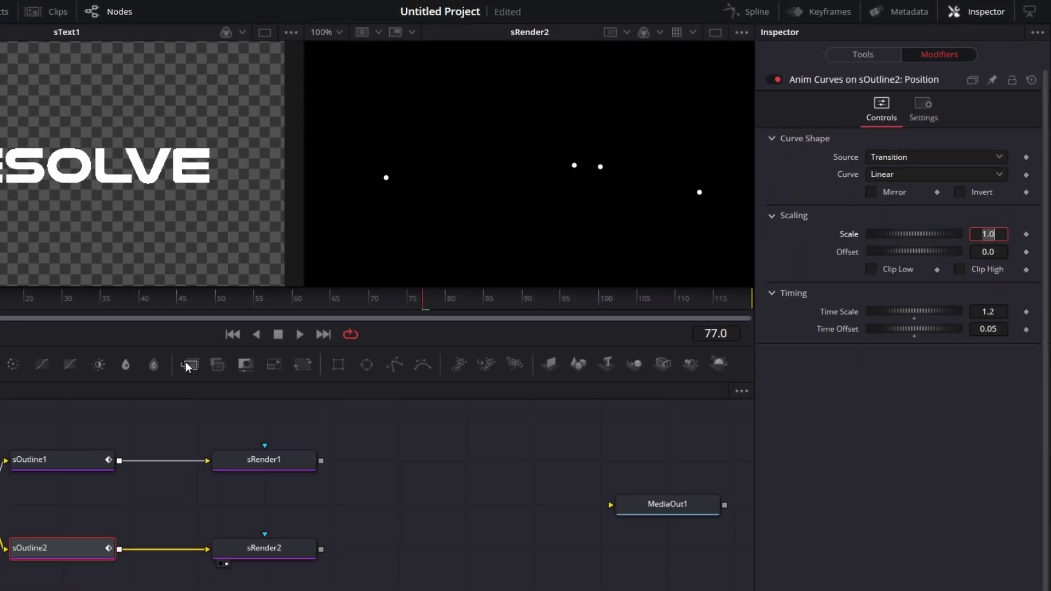
Step: Combine sRender1 and sRender2 in a new Merge1 node, view it, and scrub back to preview
drag(187, 365, 537, 485)
drag(321, 460, 476, 504)
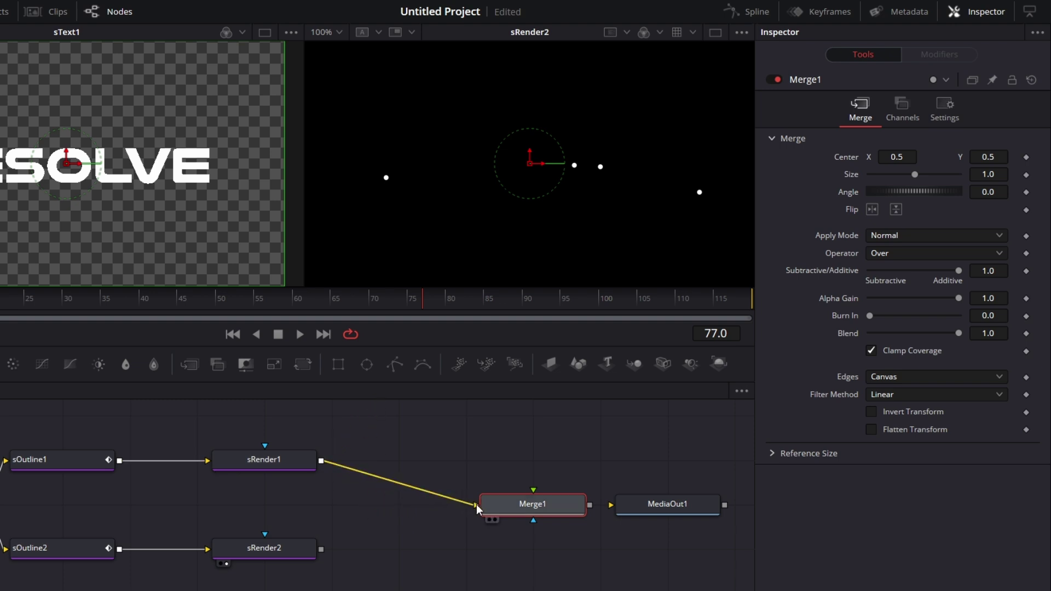
drag(321, 550, 535, 489)
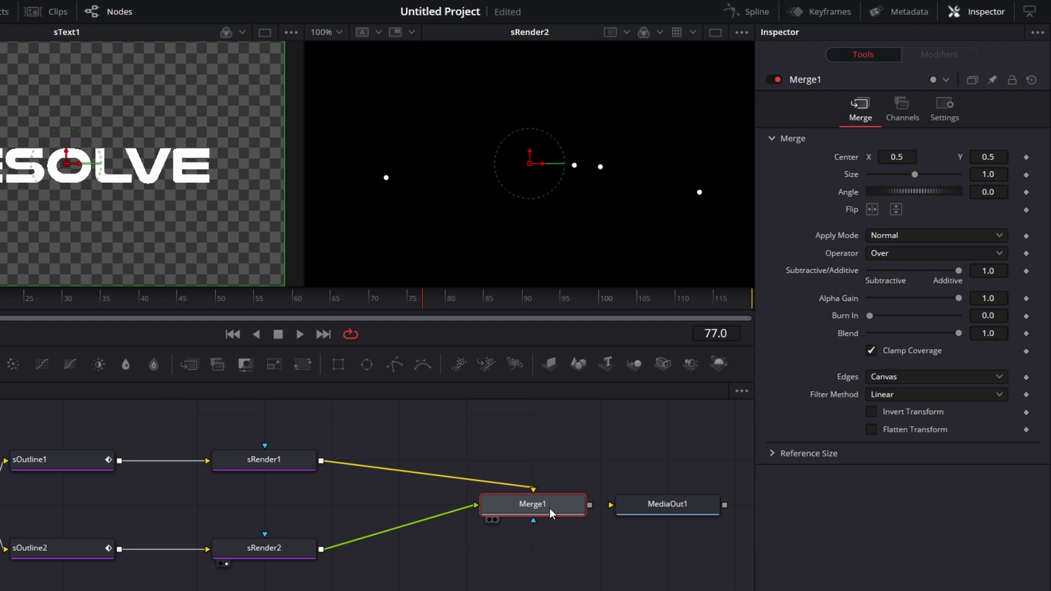
key(2)
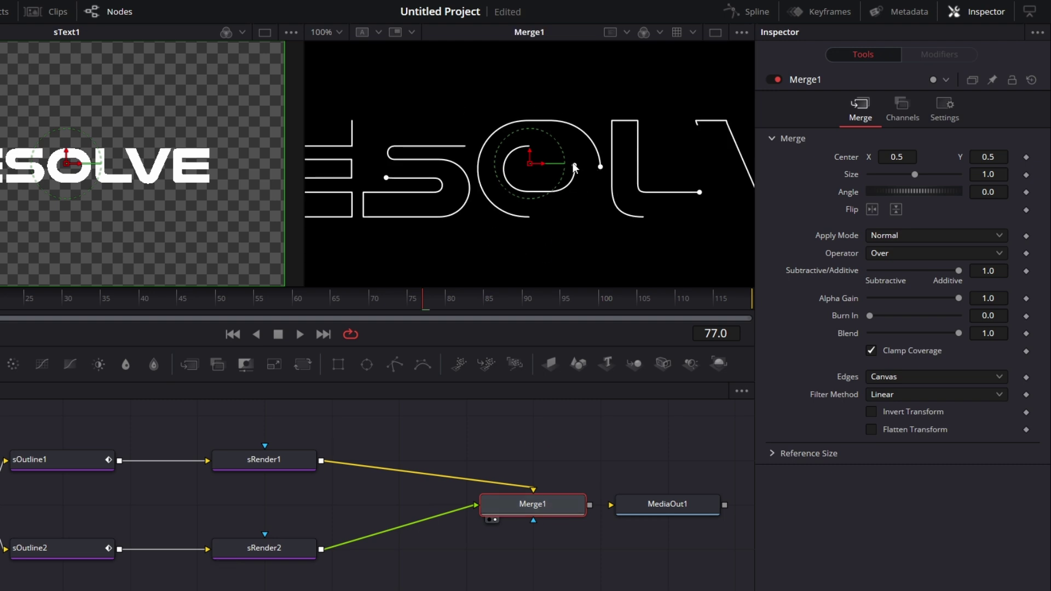
drag(387, 294, 323, 308)
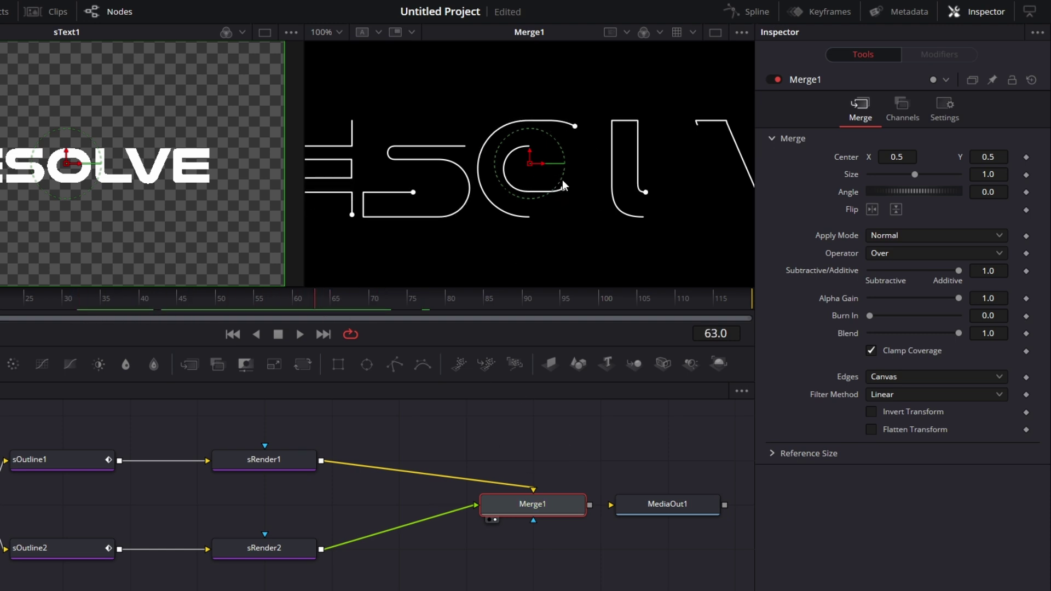
Step: Insert a Glow tool after the sRender2 node
click(237, 551)
key(shift+space)
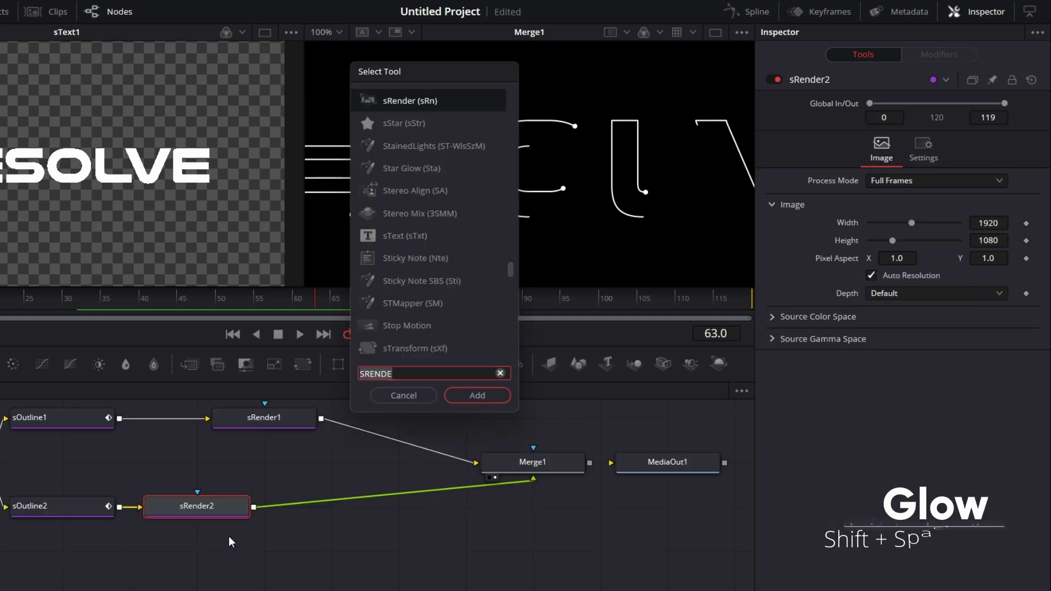
text(GLO)
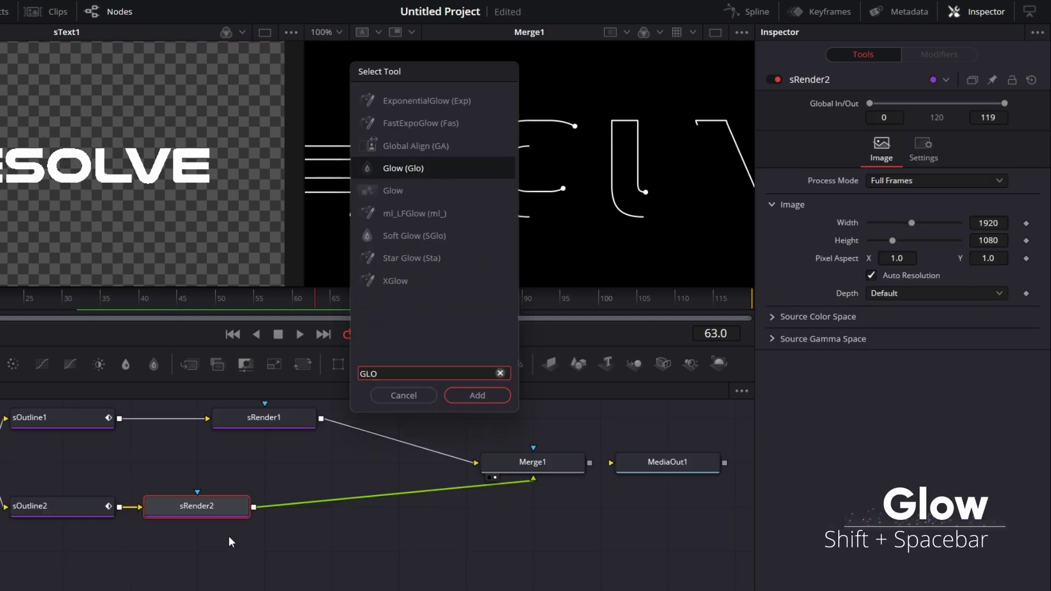
text(W)
key(Return)
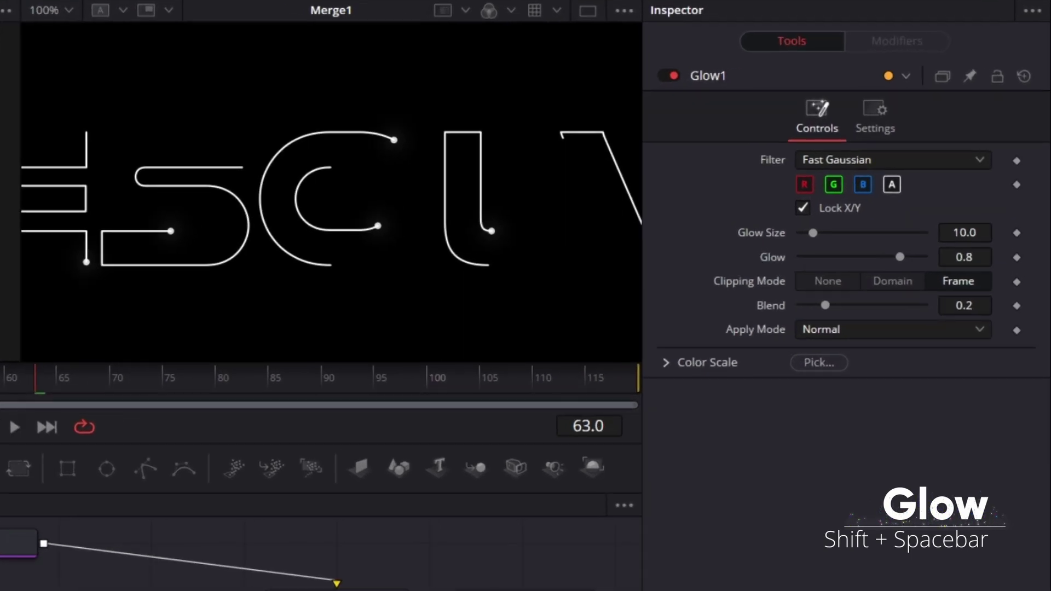
key(1)
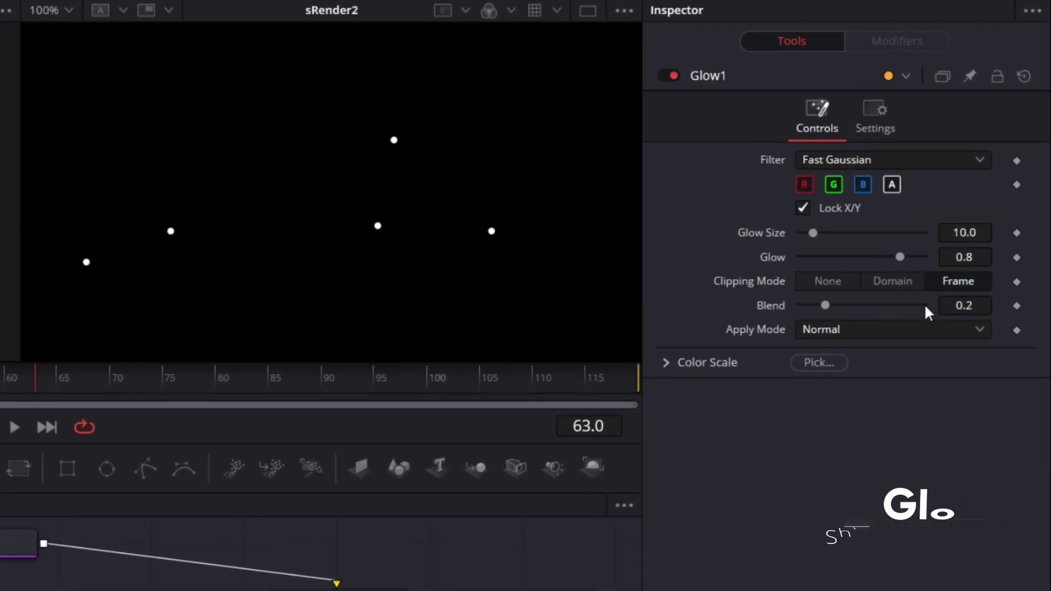
Step: Set Glow1's Blend to 0.5 and Glow to 0.85, then check the Merge1 result from frame 0
click(977, 306)
key(BackSpace)
text(5)
key(Tab)
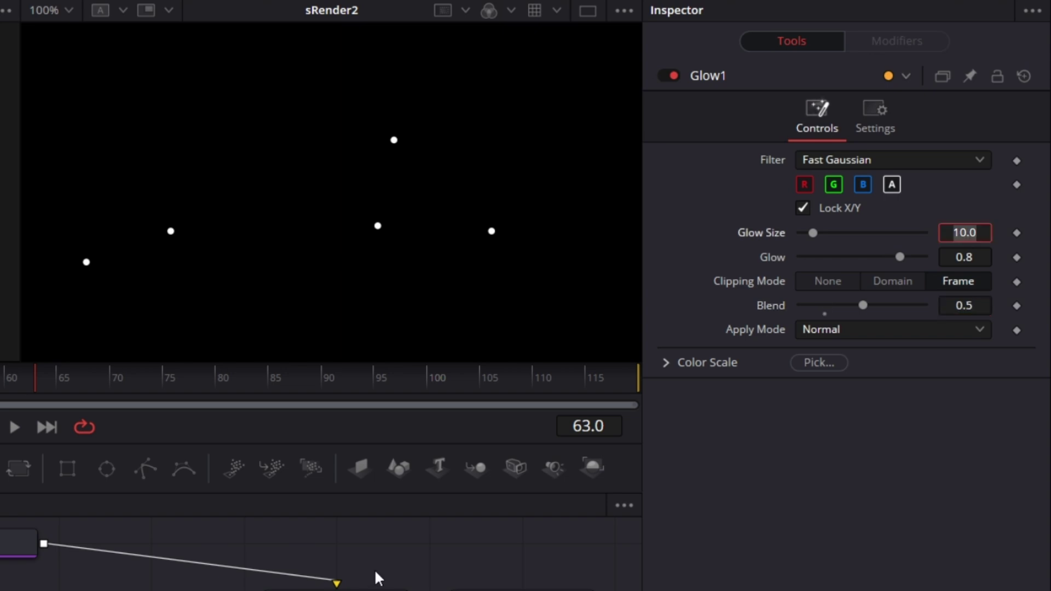
key(Return)
key(1)
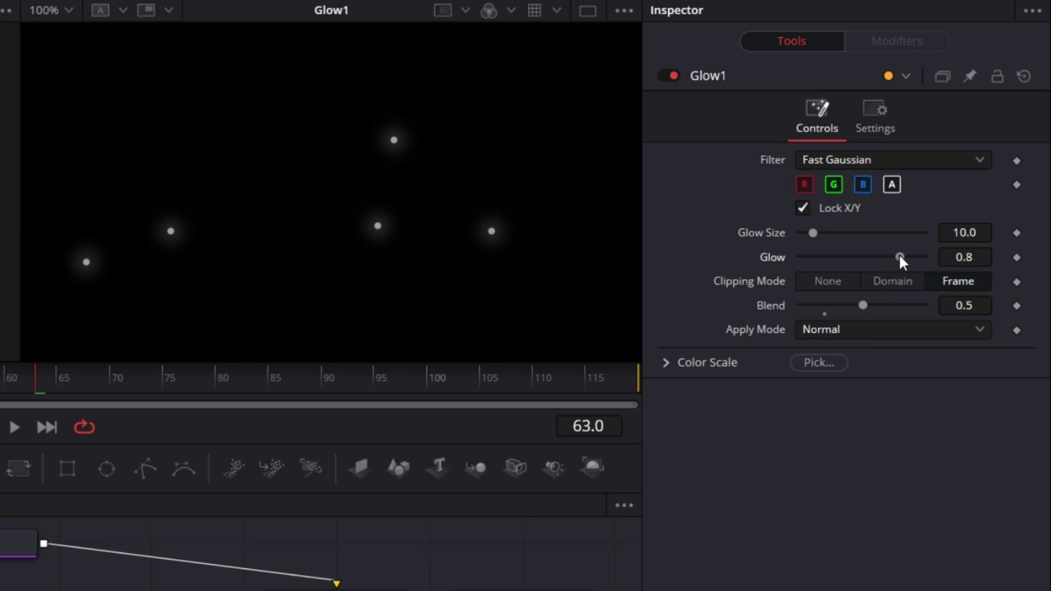
drag(898, 254, 910, 257)
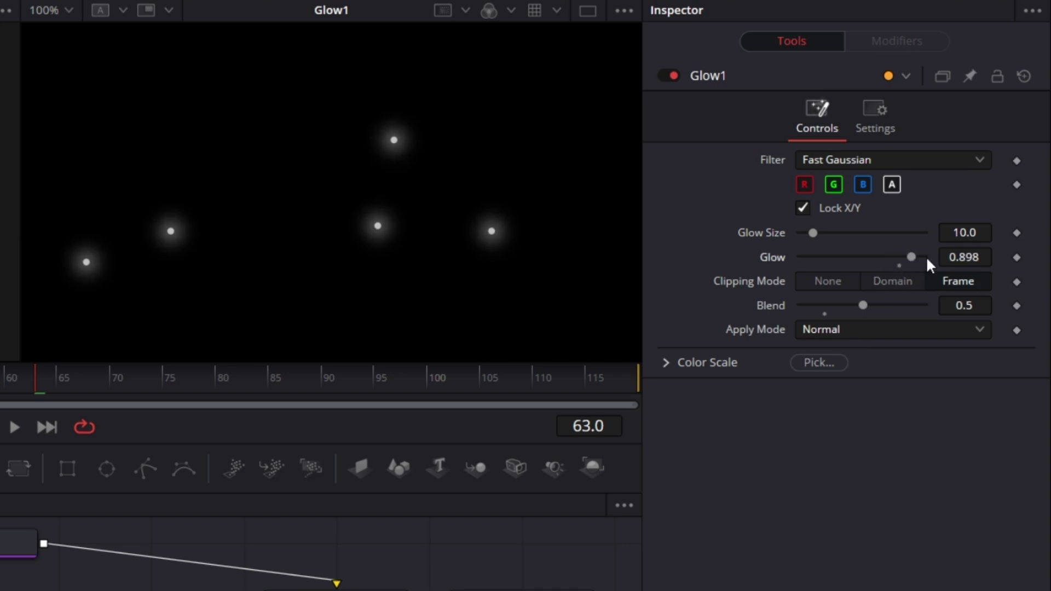
click(983, 258)
key(BackSpace)
key(BackSpace)
text(5)
key(Tab)
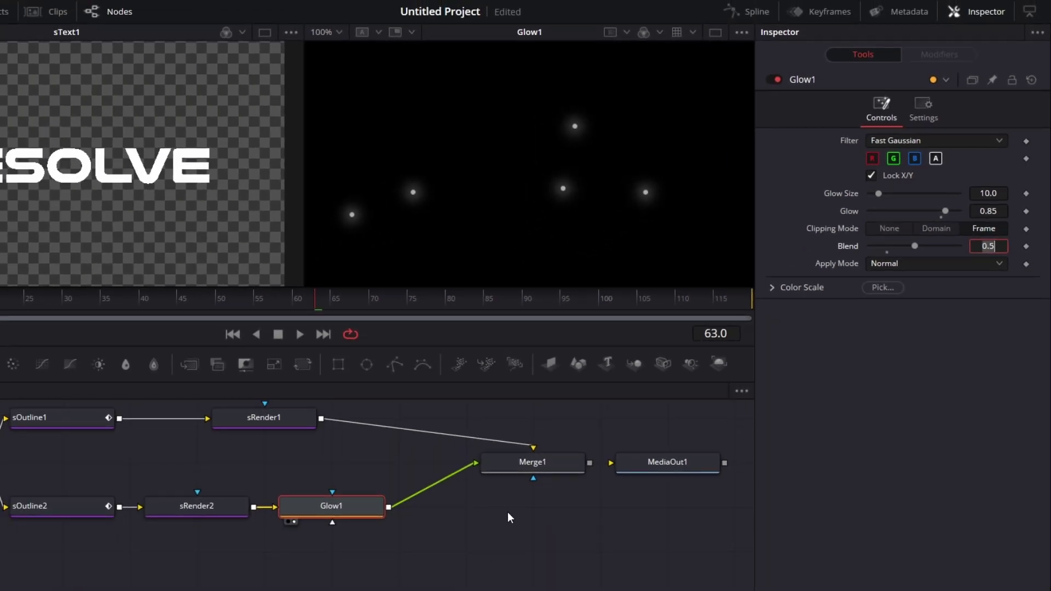
key(2)
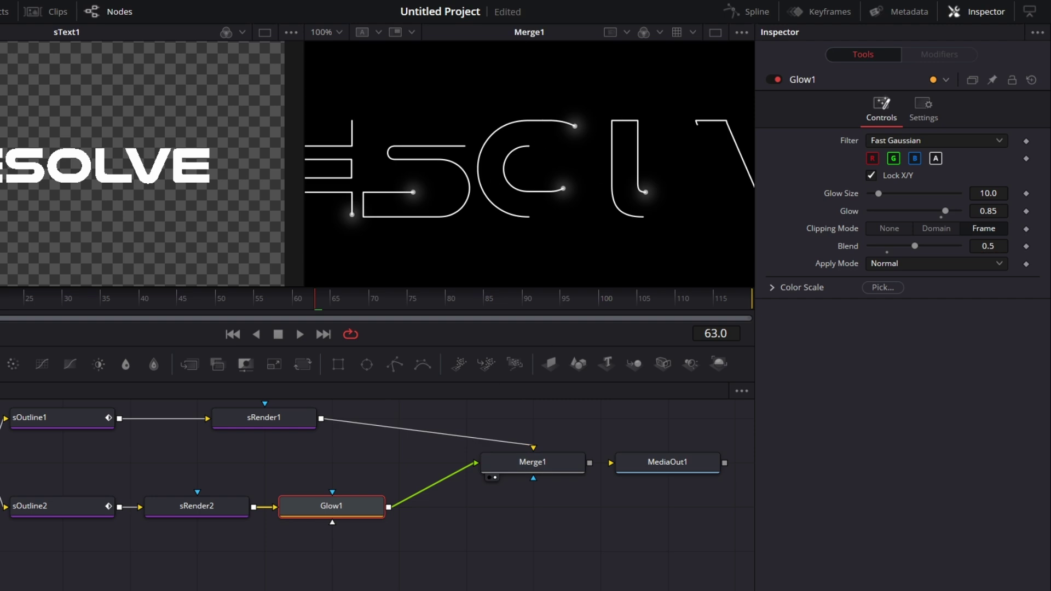
key(Home)
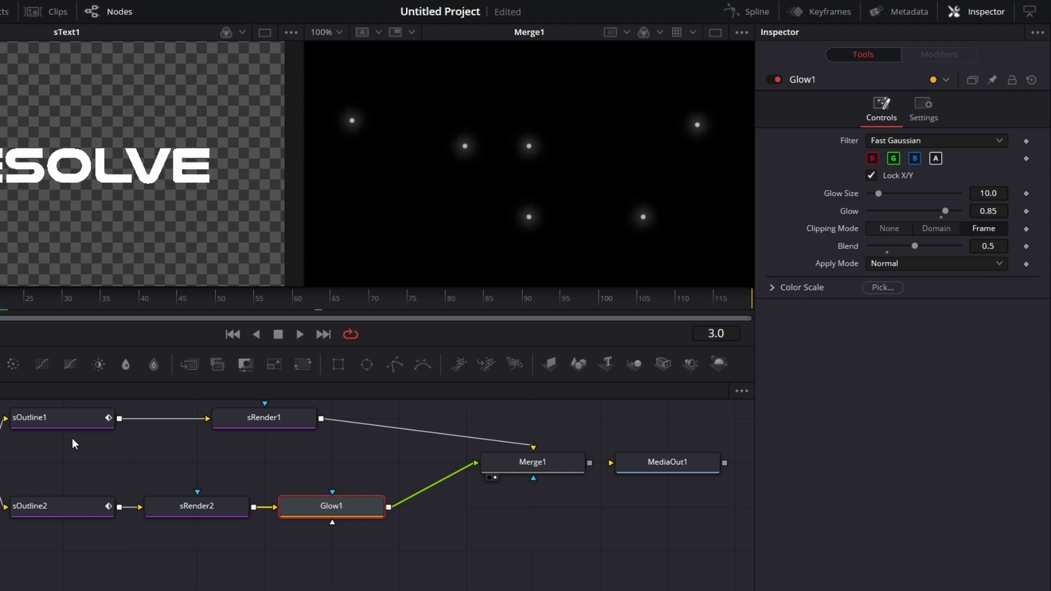
Step: Drive sOutline2's Thickness with an Anim Curves modifier
click(50, 512)
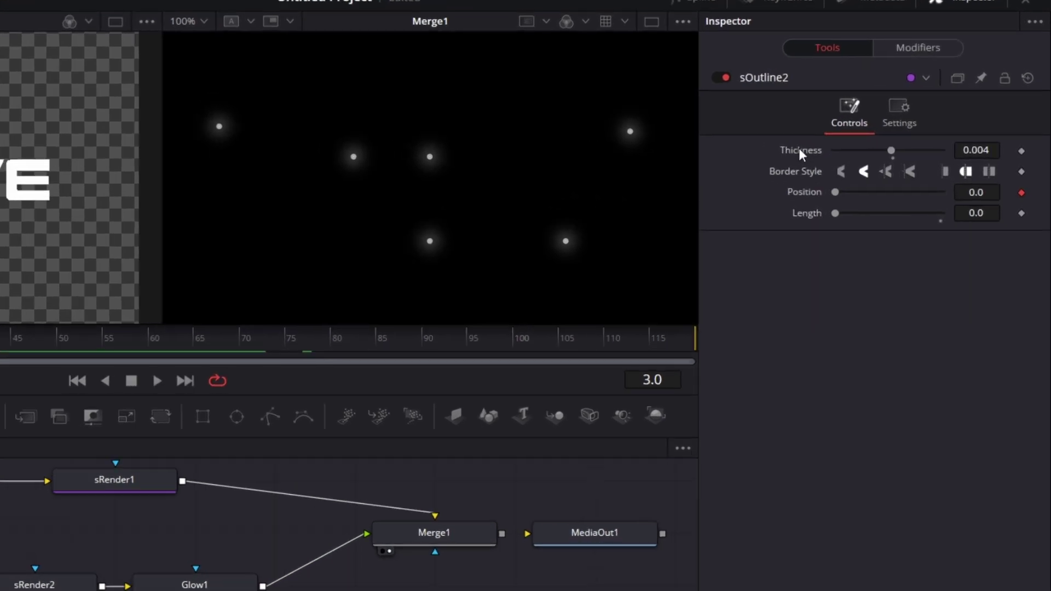
right_click(799, 153)
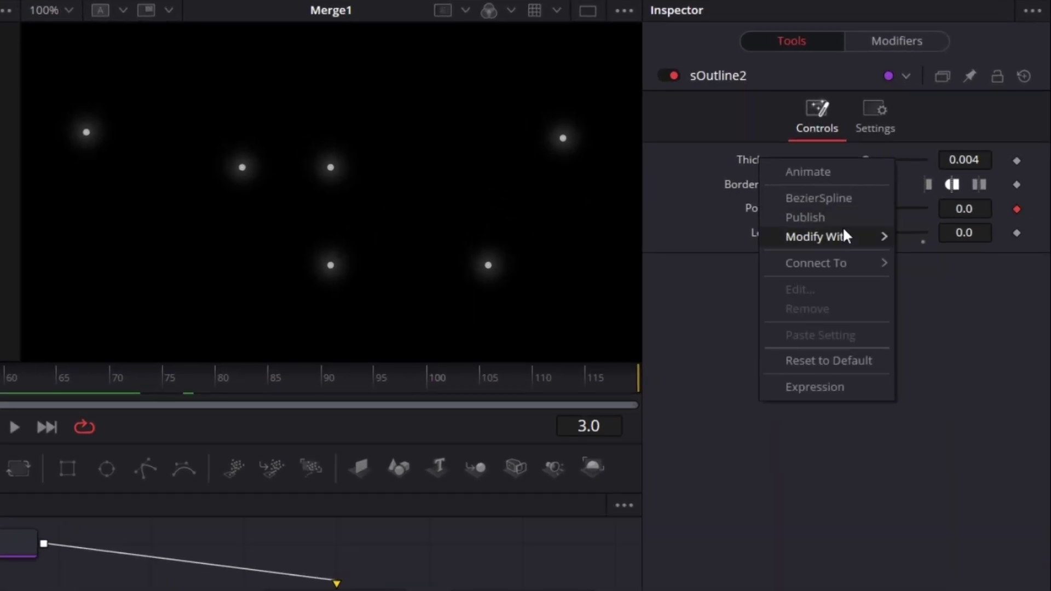
mouse_move(871, 213)
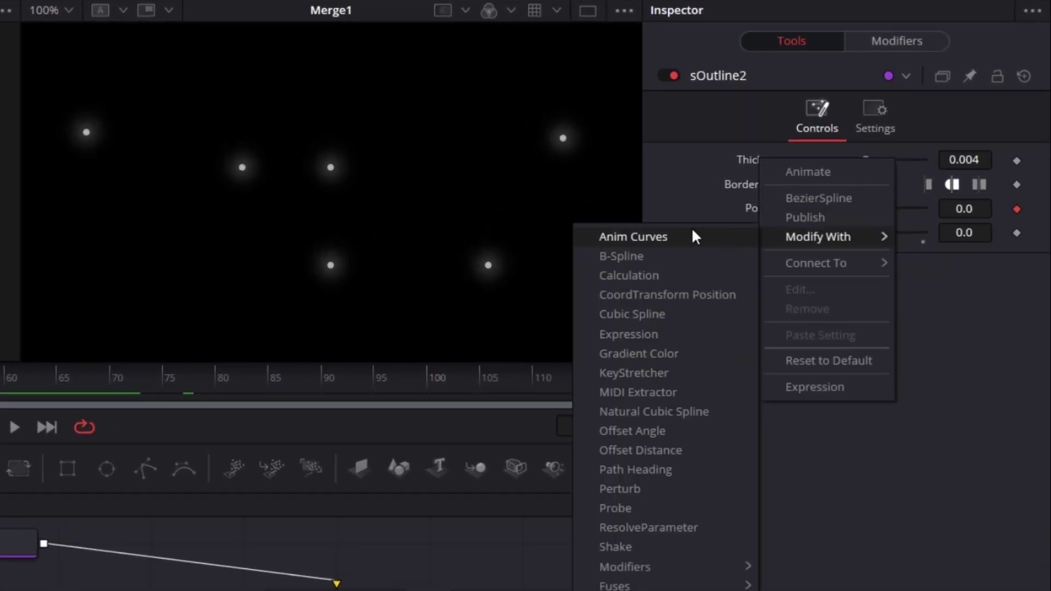
click(684, 235)
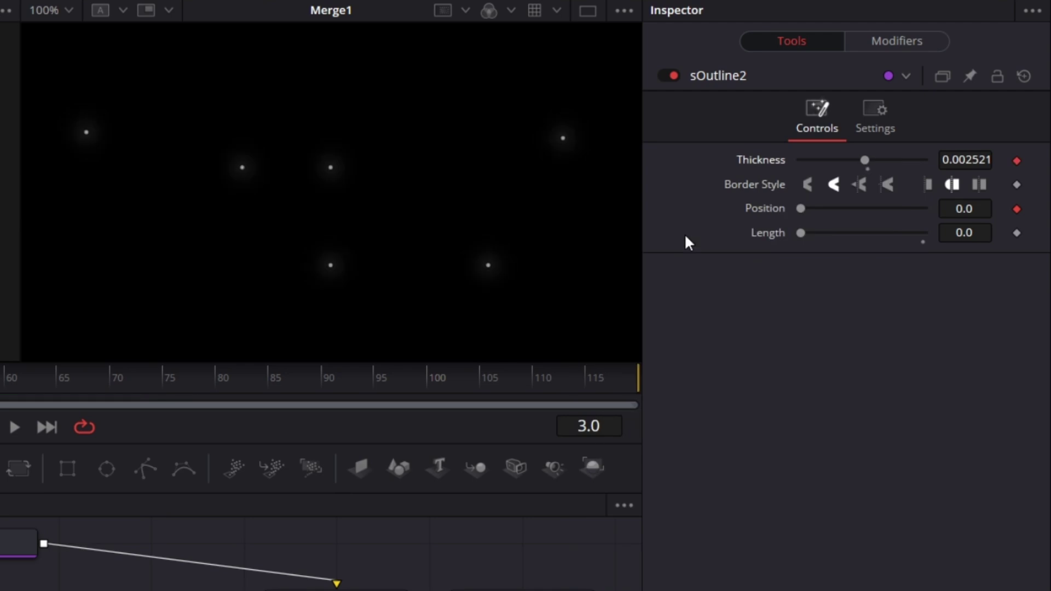
click(896, 41)
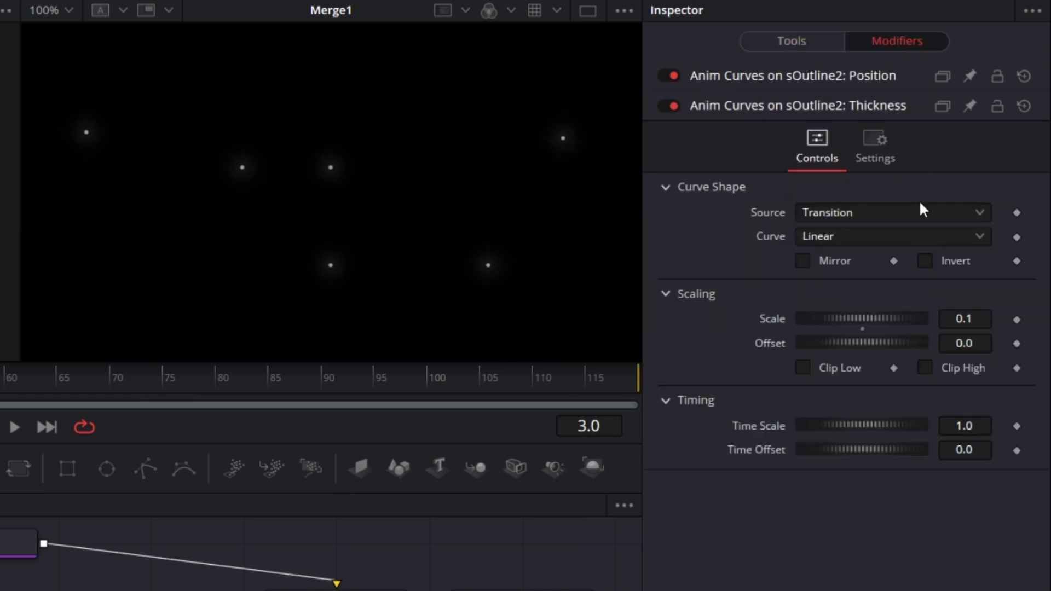
Step: Set the Thickness curve's Offset to 0.0001 and Time Scale to 20.0
click(976, 347)
text(001)
key(Return)
click(979, 314)
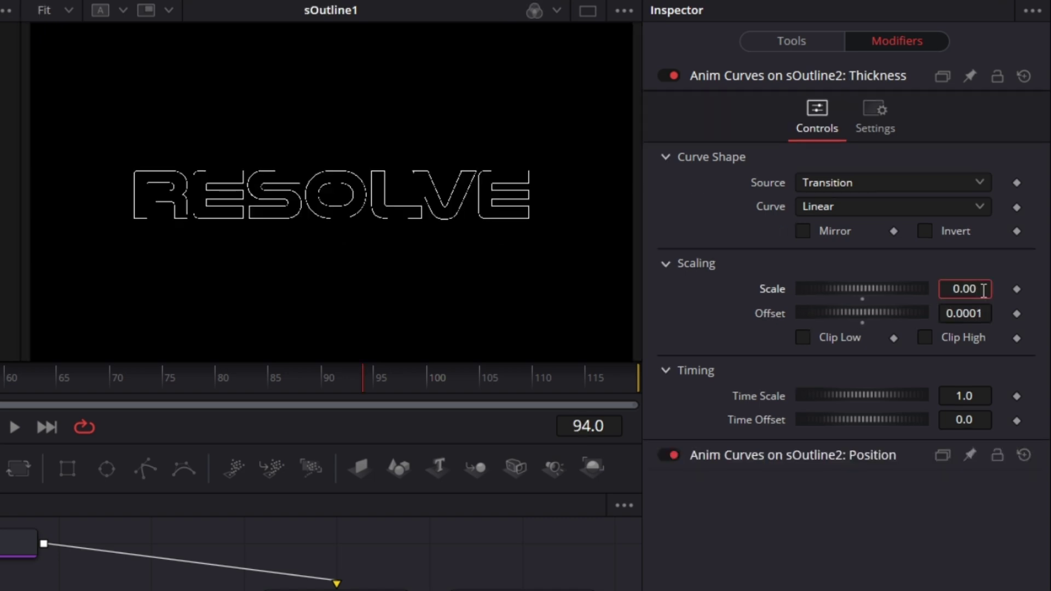
text(4)
click(984, 395)
text(20)
key(Tab)
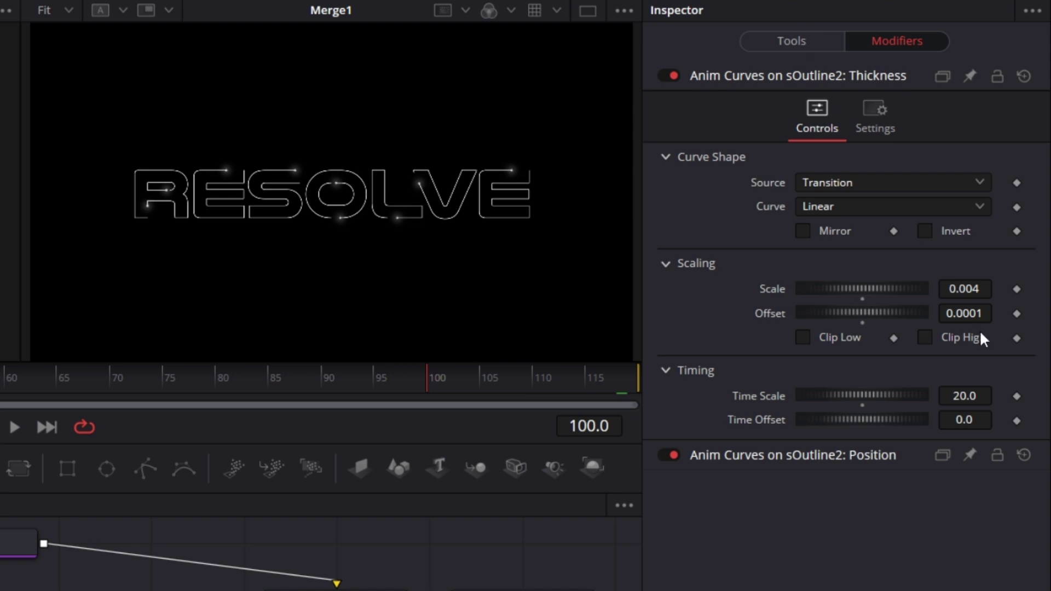
Step: Adjust the curve's Scale to 0.007, then settle on 0.005
click(979, 288)
key(BackSpace)
text(7)
key(Tab)
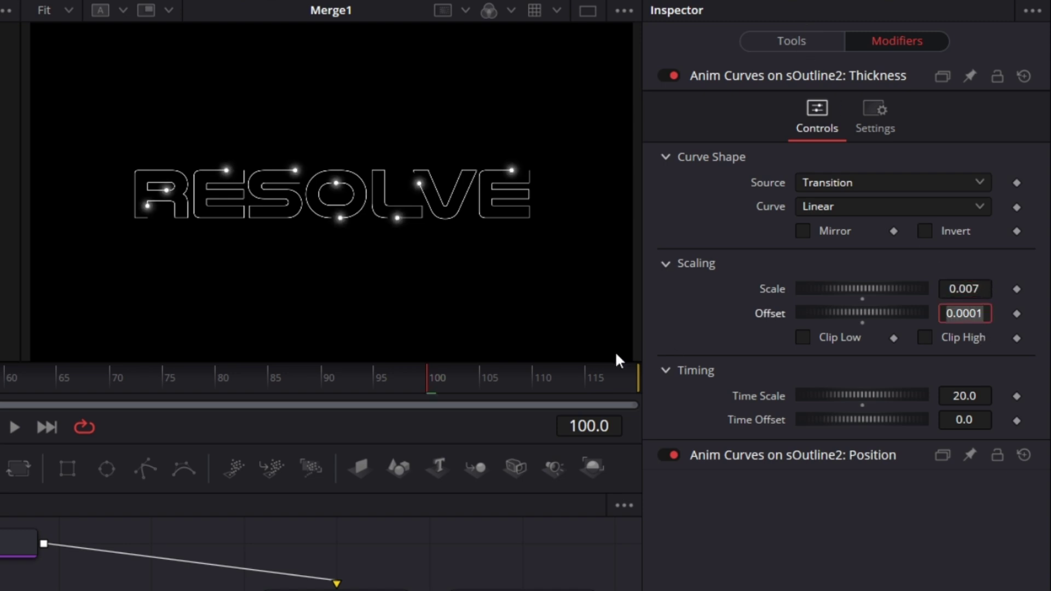
click(981, 287)
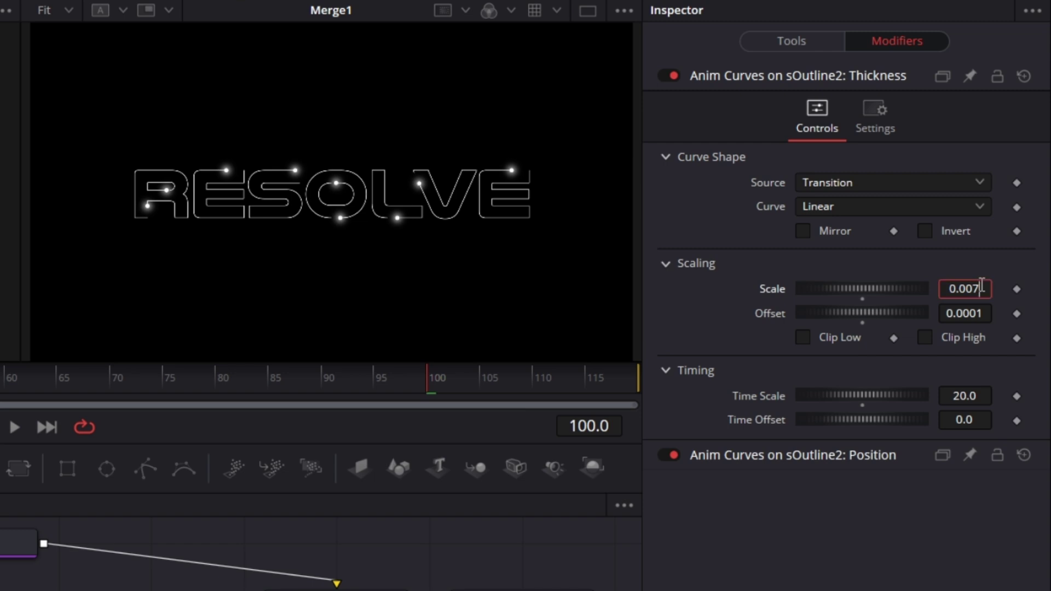
key(BackSpace)
text(5)
key(Tab)
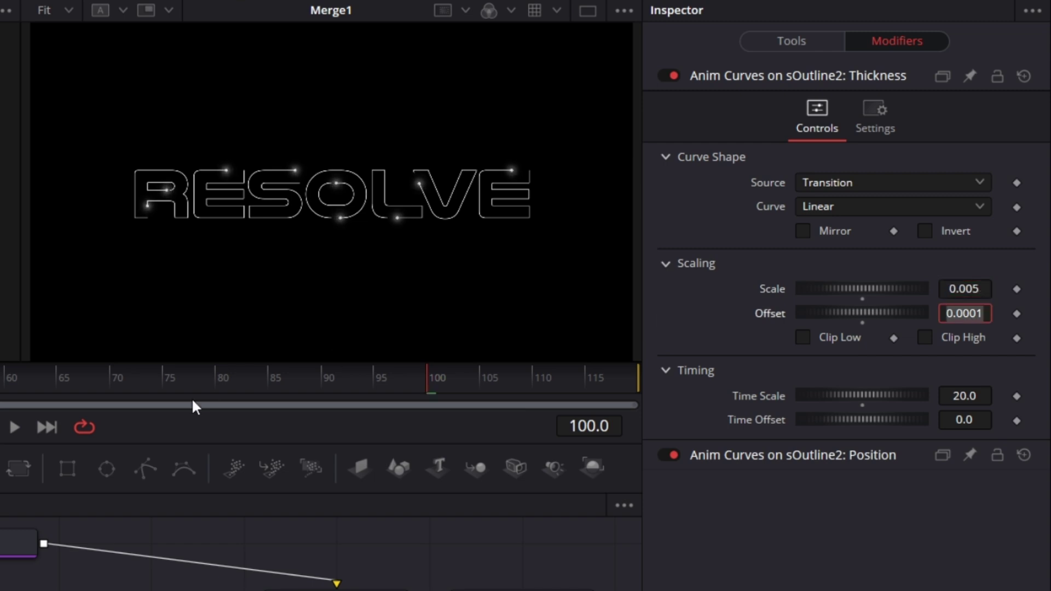
Step: Play the animation from frame 0 to preview the pulsing sparkles, stopping near frame 118
key(Return)
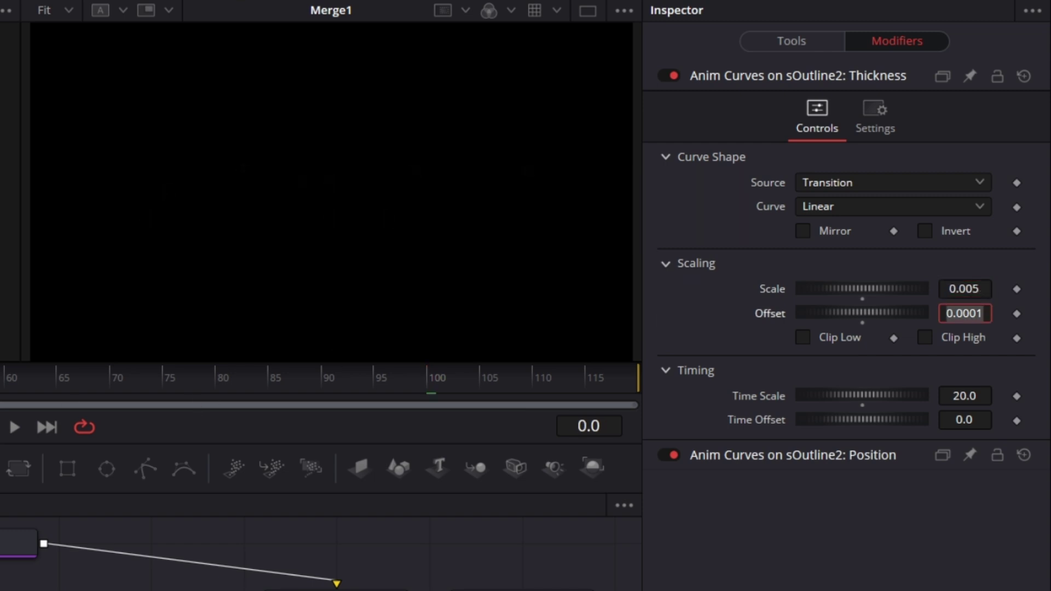
click(13, 426)
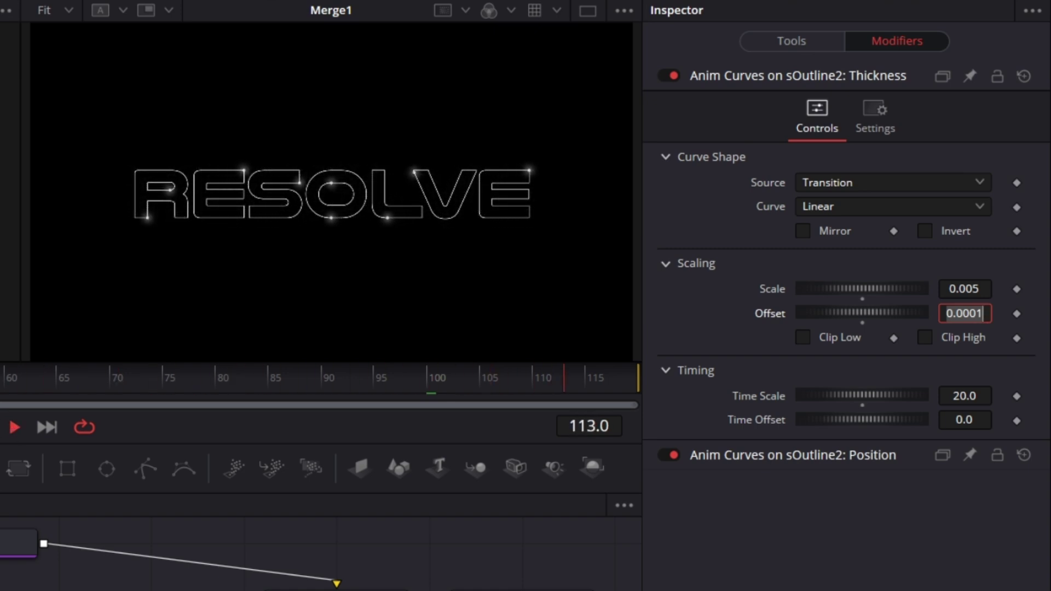
key(space)
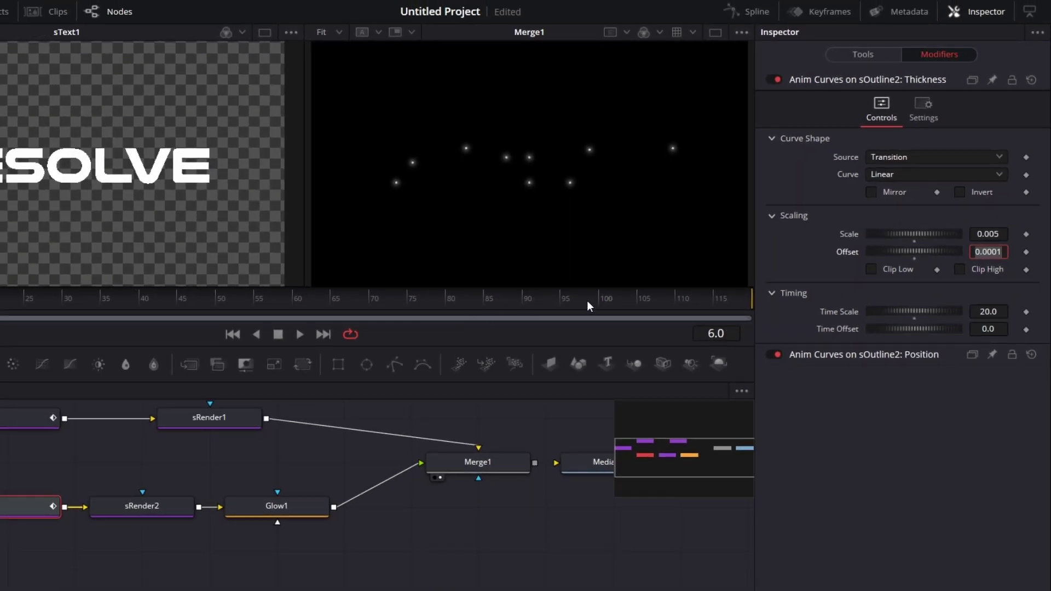
drag(587, 300, 744, 297)
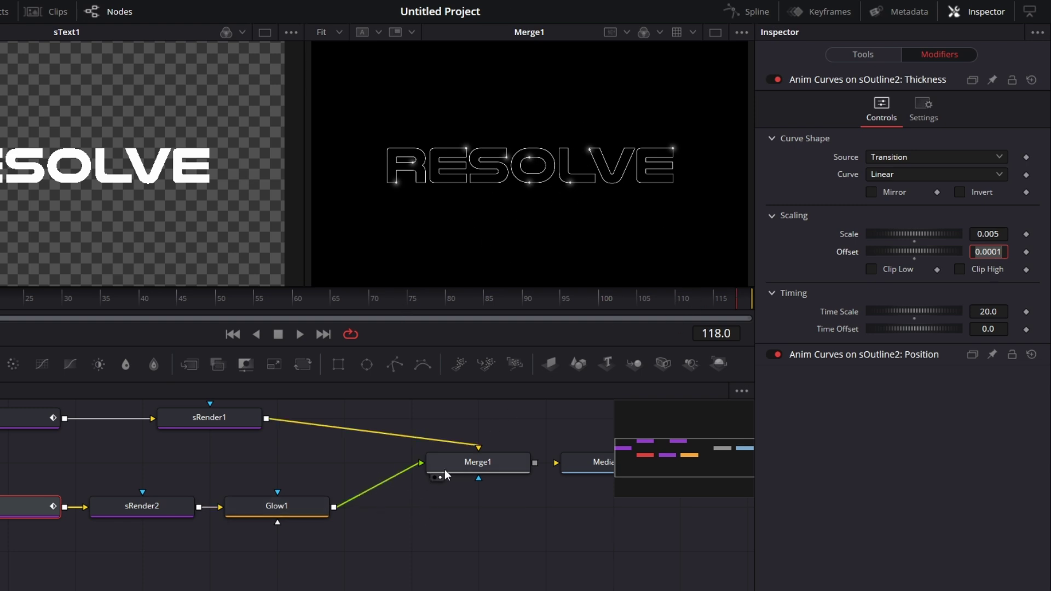
Step: Add a Background1 node and make it fully transparent
click(477, 469)
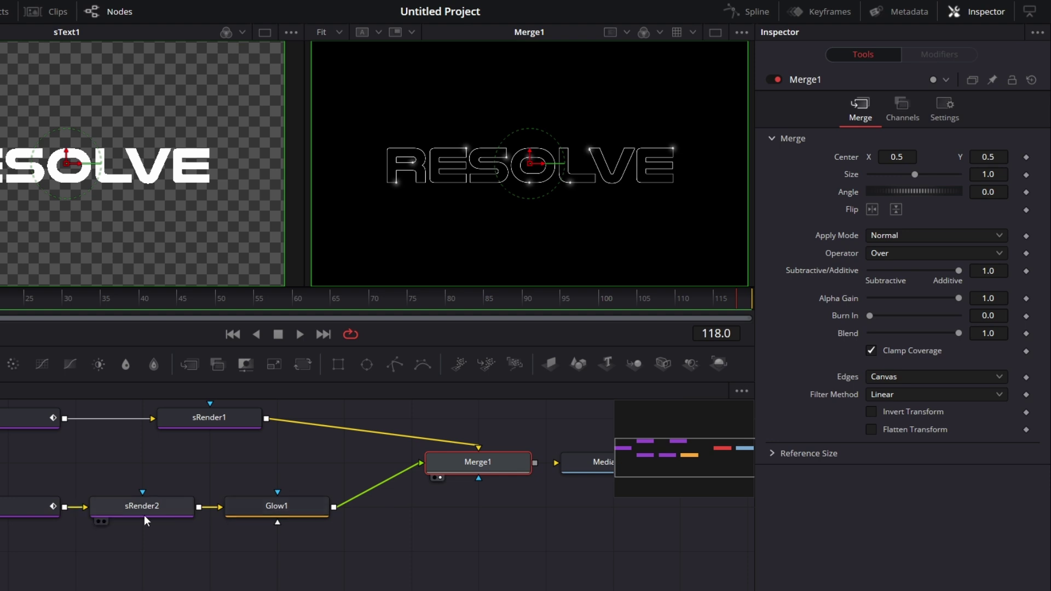
drag(41, 364, 419, 579)
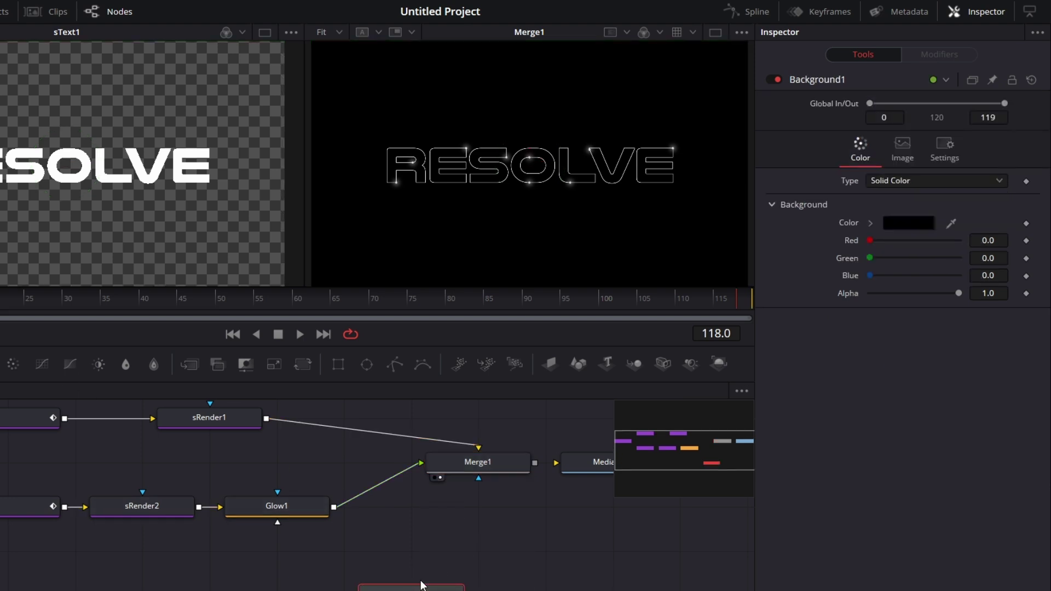
drag(959, 295, 779, 326)
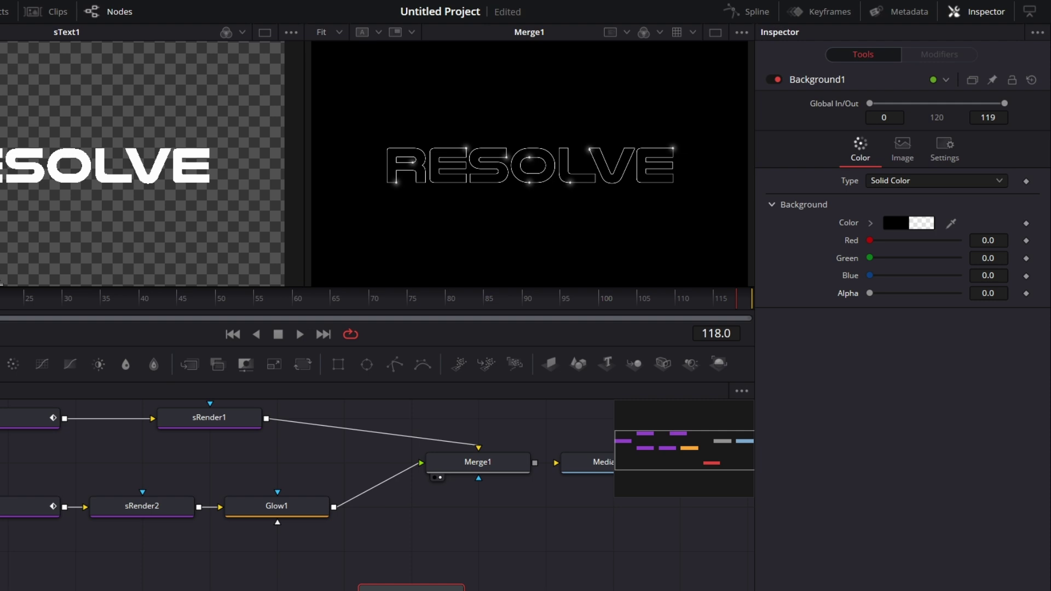
Step: Add a Merge2 node fed by Glow1 and Background1, then preview around frame 111
drag(195, 364, 429, 515)
drag(334, 508, 412, 492)
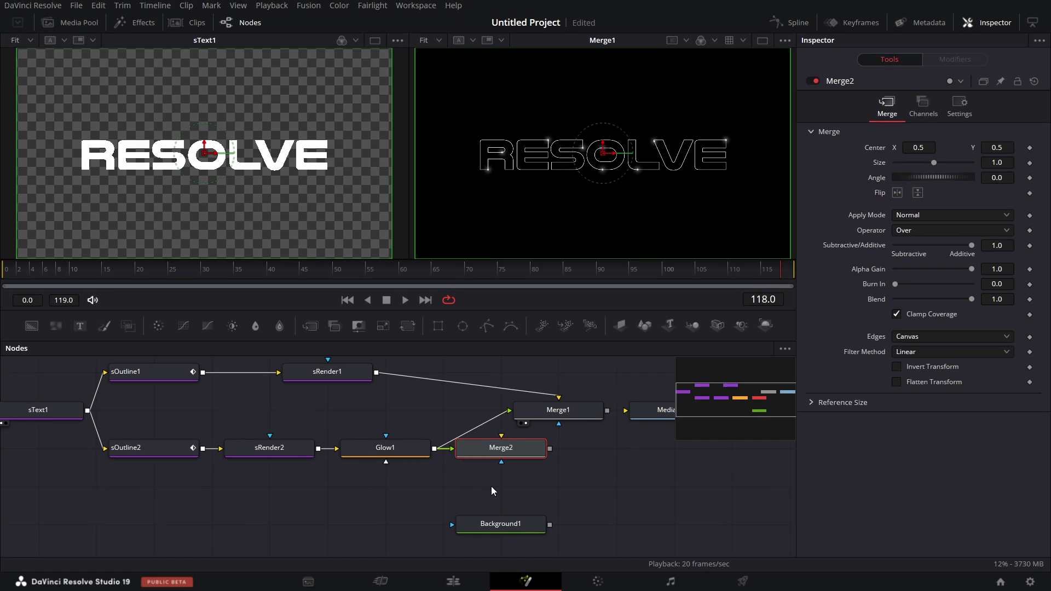
drag(542, 531, 492, 377)
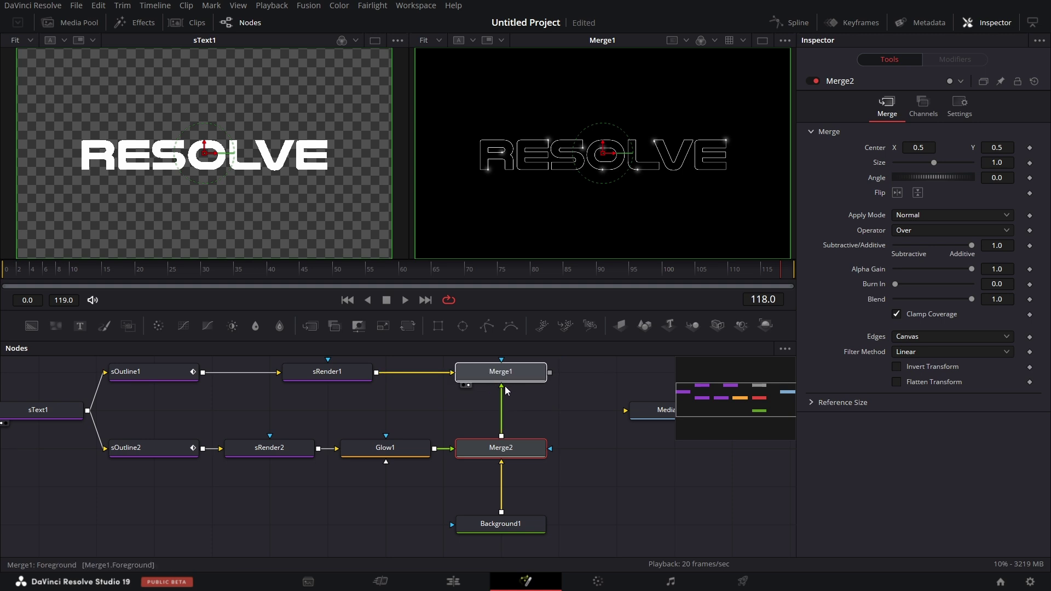
click(509, 449)
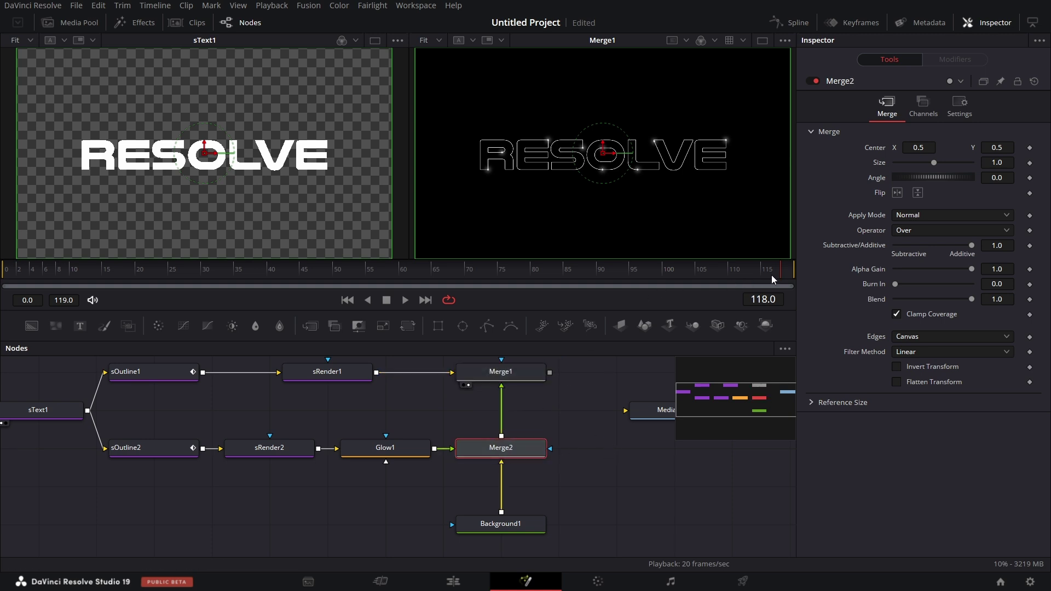
drag(765, 273, 704, 278)
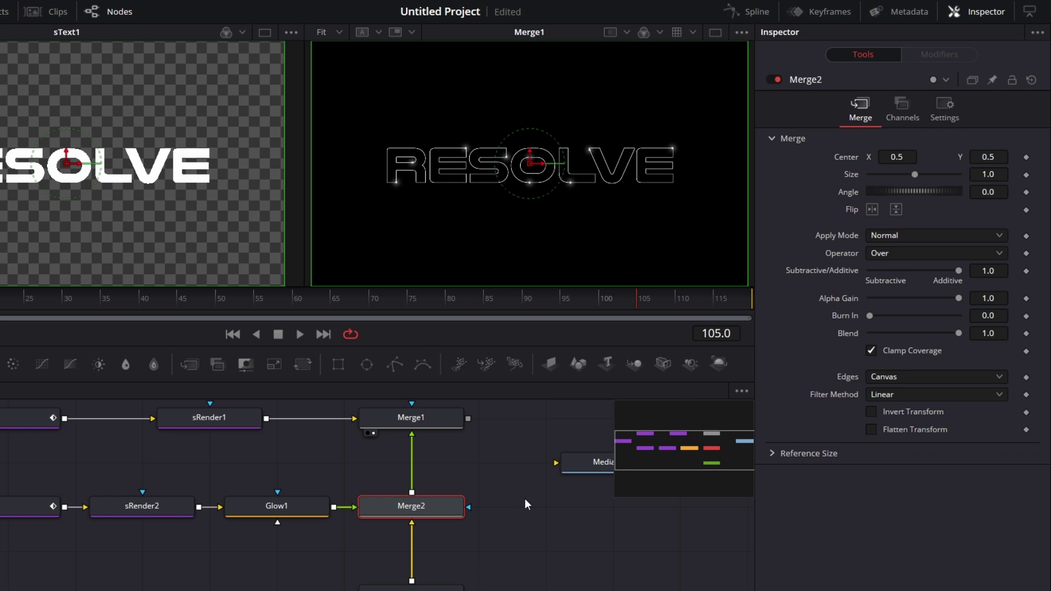
Step: Drive Merge2's Blend with an Anim Curves modifier
right_click(845, 334)
mouse_move(910, 389)
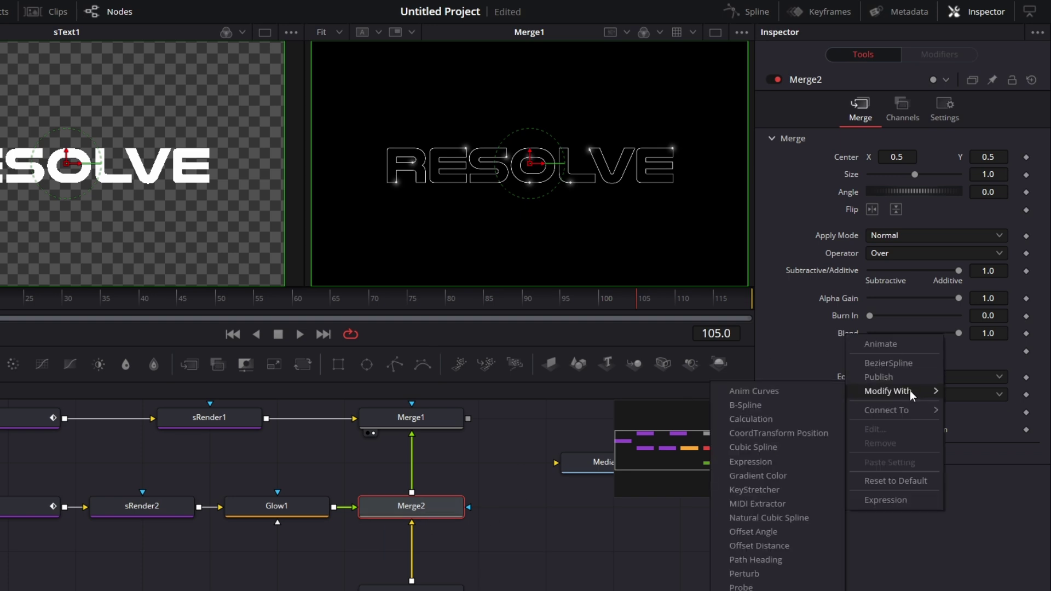
click(782, 390)
click(937, 55)
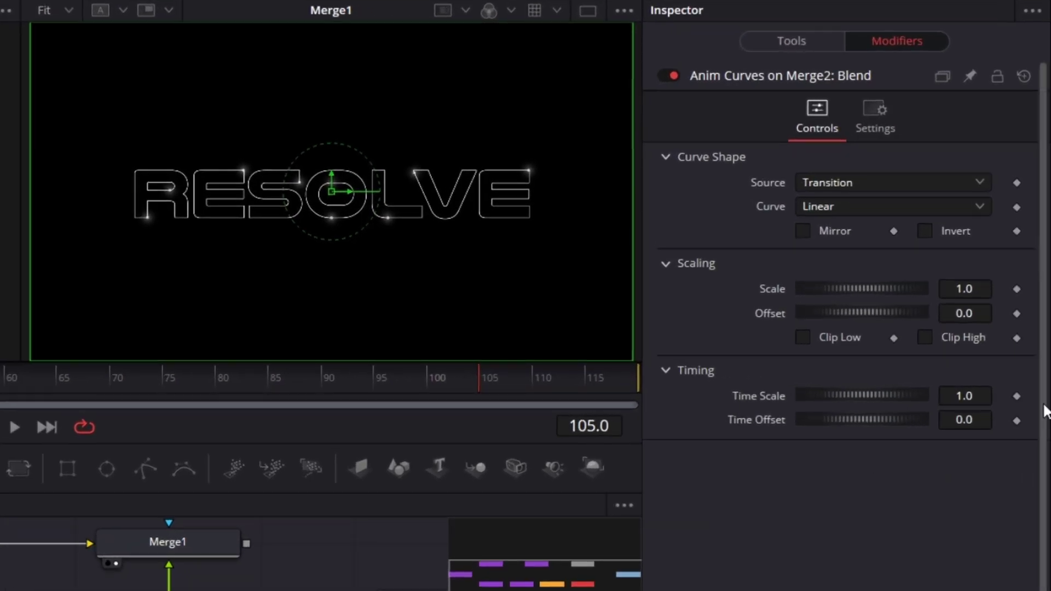
Step: Set the Blend curve to Offset 1.0, Scale -1.0, Time Offset 0.9 and Time Scale 15.0
click(975, 317)
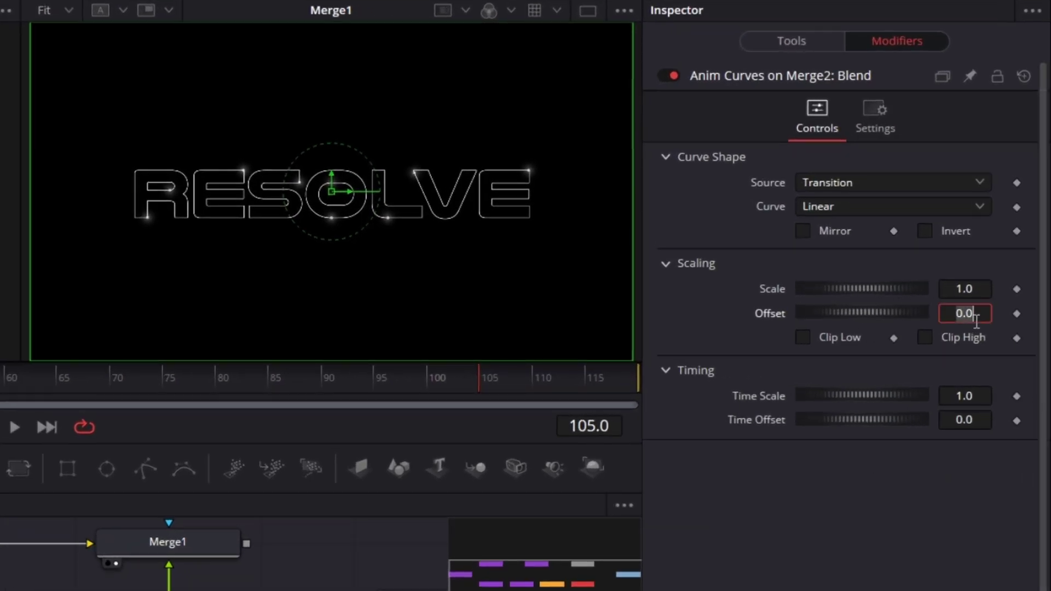
text(1)
key(Return)
click(964, 289)
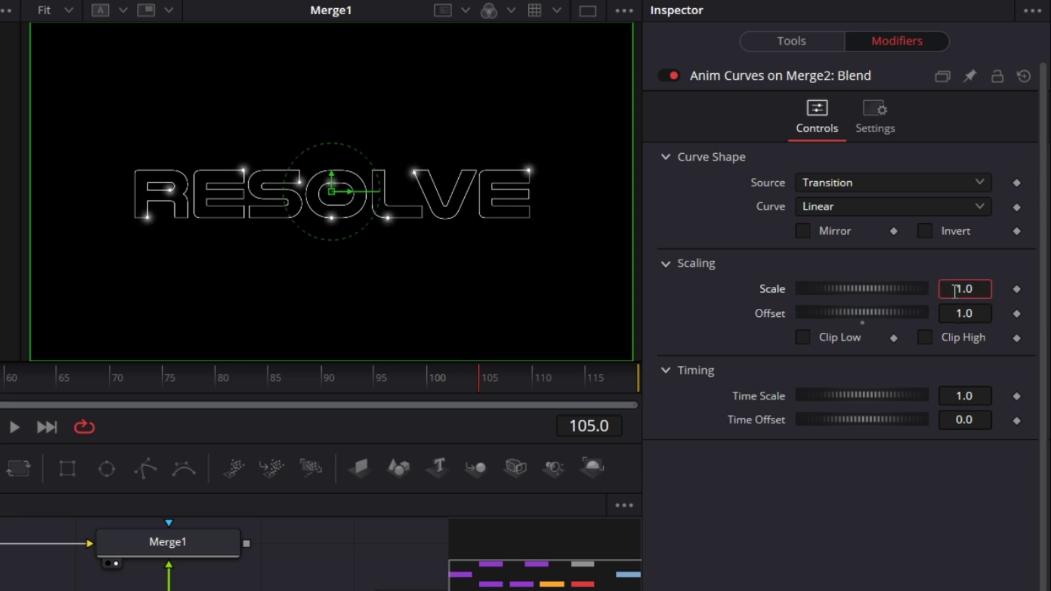
key(Tab)
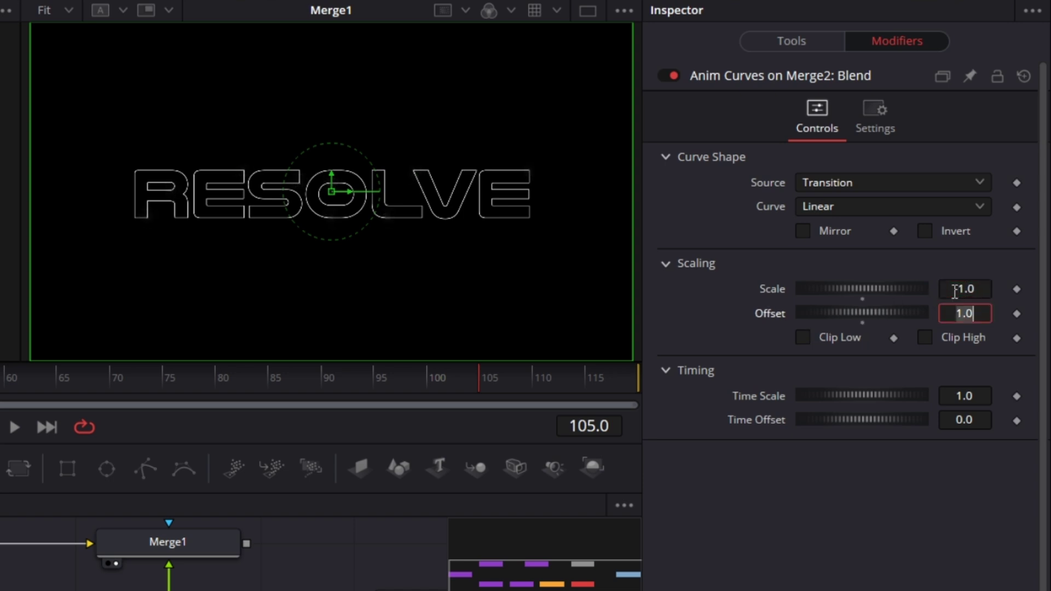
click(982, 420)
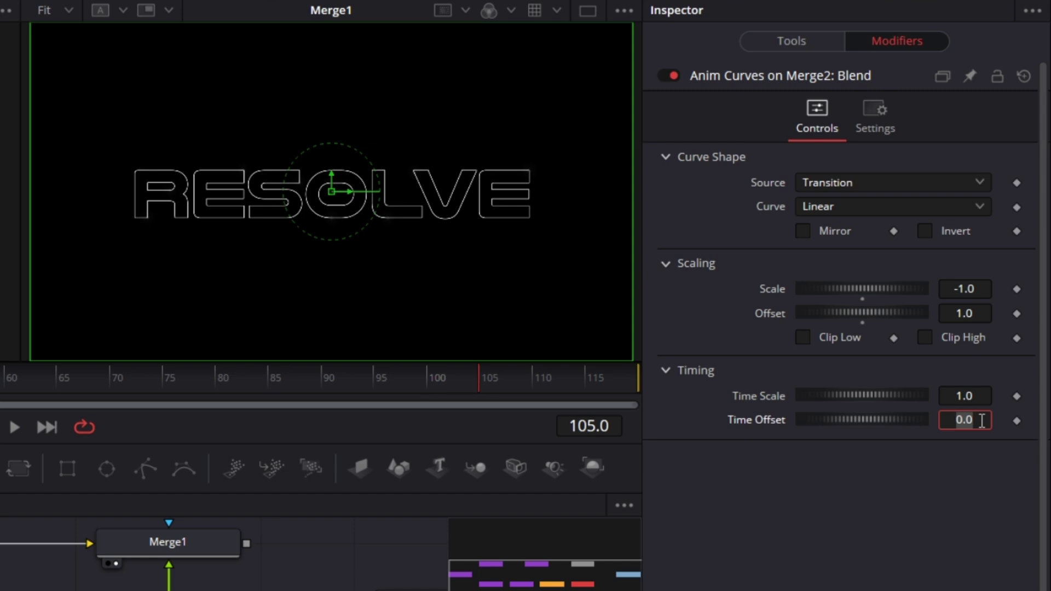
text(0.9)
key(Tab)
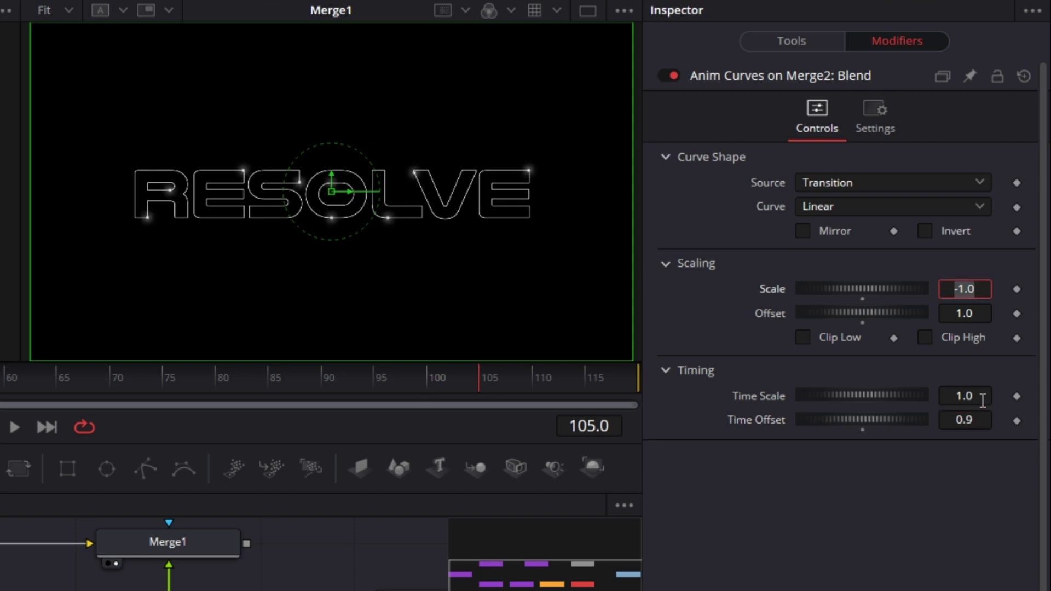
click(979, 392)
text(15)
key(Tab)
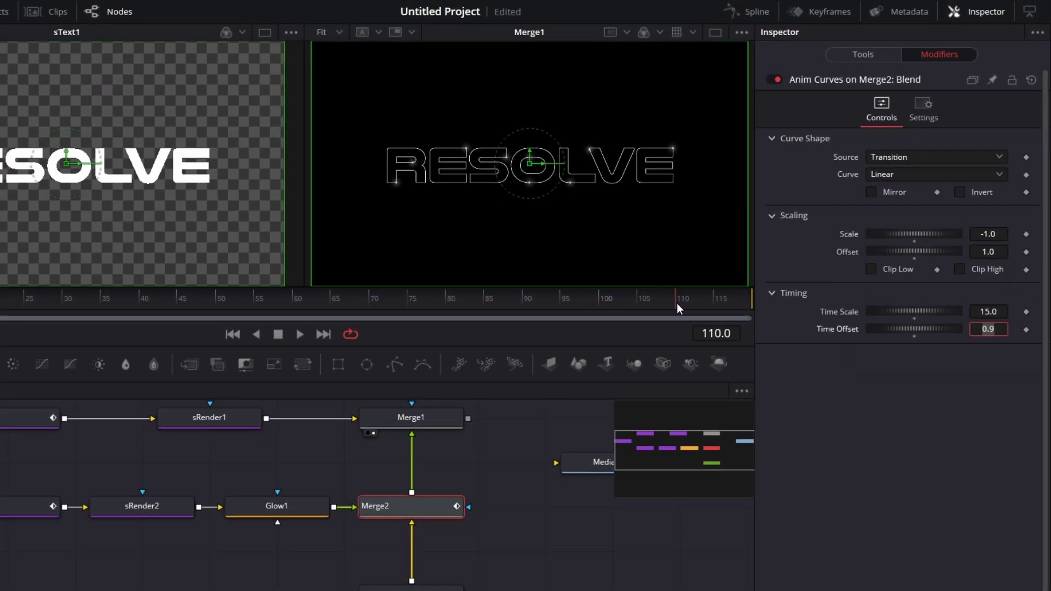
Step: Scrub the timeline to preview, then move MediaOut1 up level with Merge1
drag(676, 303, 633, 326)
scroll(472, 519, right, 3)
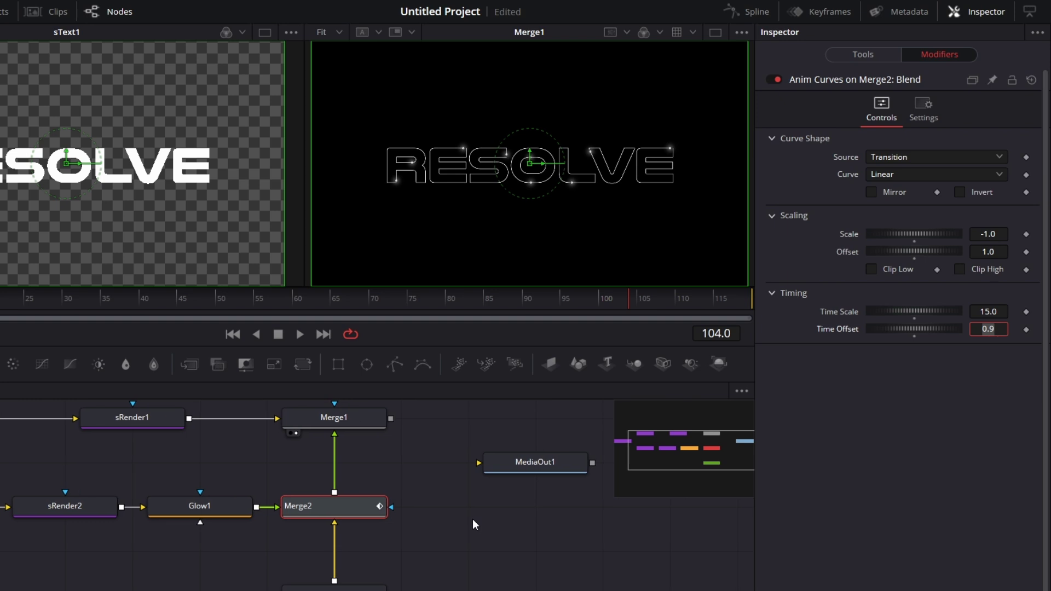
scroll(472, 519, up, 2)
scroll(415, 554, down, 2)
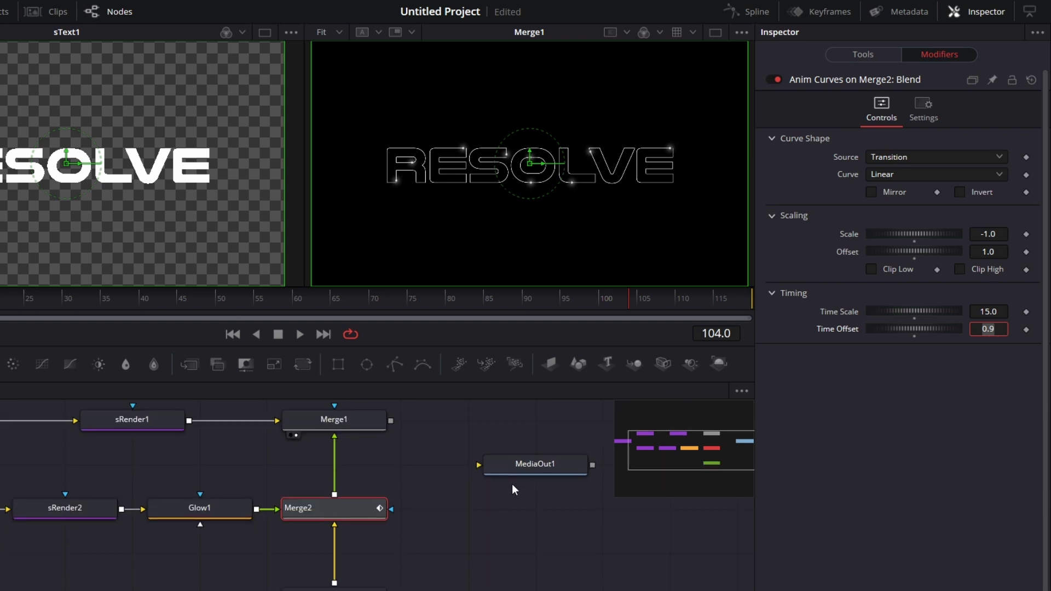
drag(547, 465, 550, 429)
Step: Shift MediaOut1 further right and add a pEmitter1 node feeding a new pRender1
click(547, 423)
scroll(491, 487, right, 6)
drag(390, 420, 585, 419)
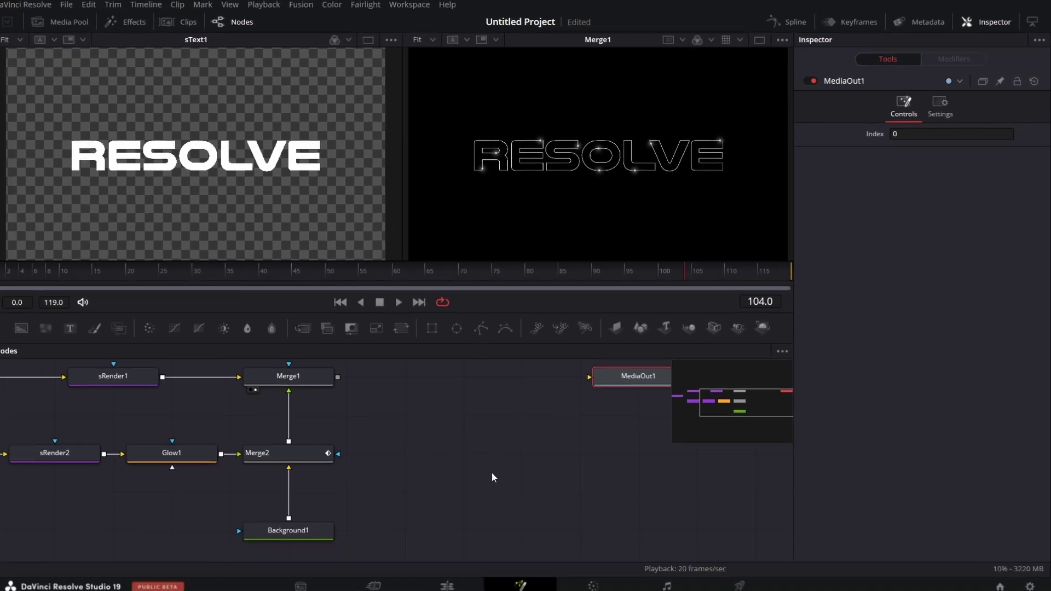
click(388, 536)
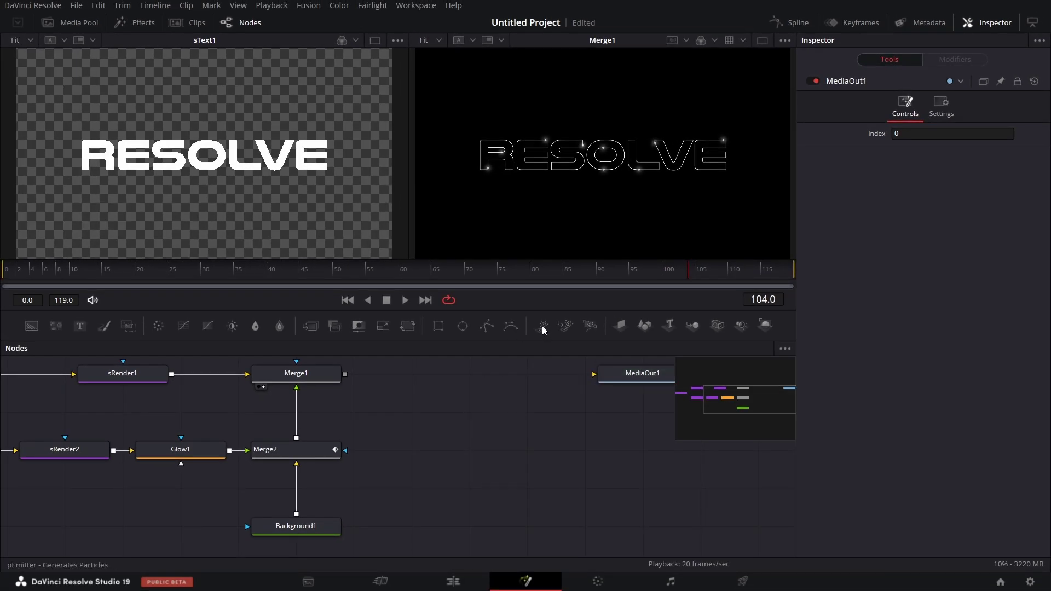
drag(545, 335, 446, 505)
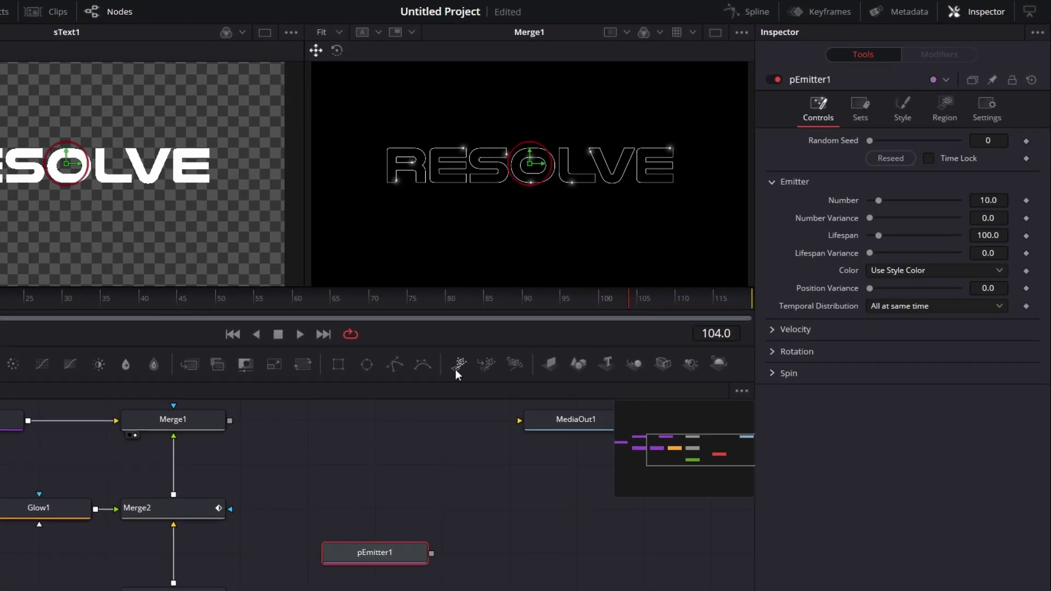
drag(463, 366, 539, 546)
drag(432, 554, 463, 556)
Step: Give pEmitter1's particles the Blob style with Size 0.5
click(379, 552)
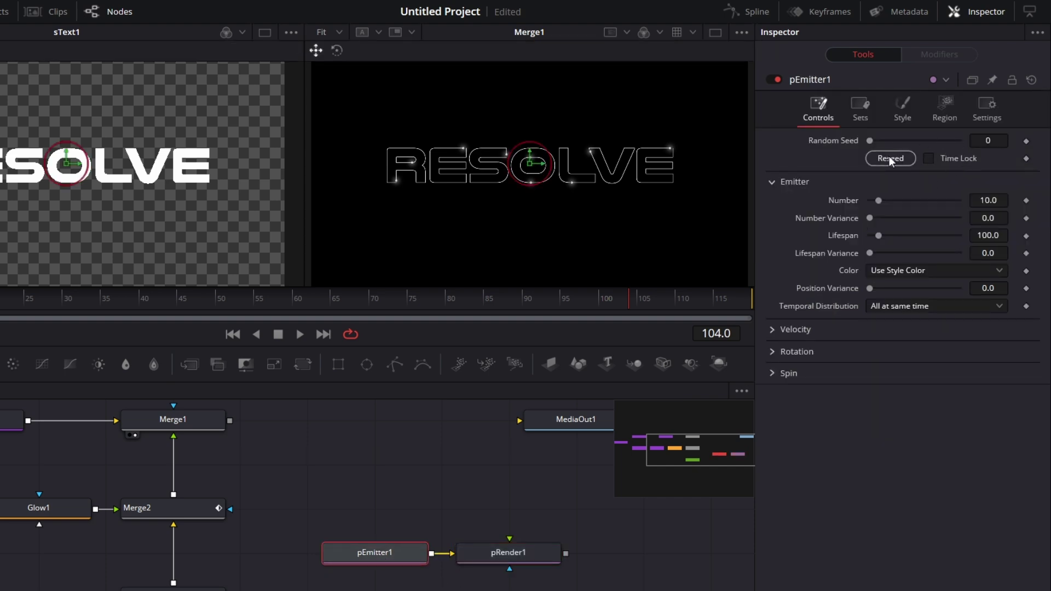
click(902, 110)
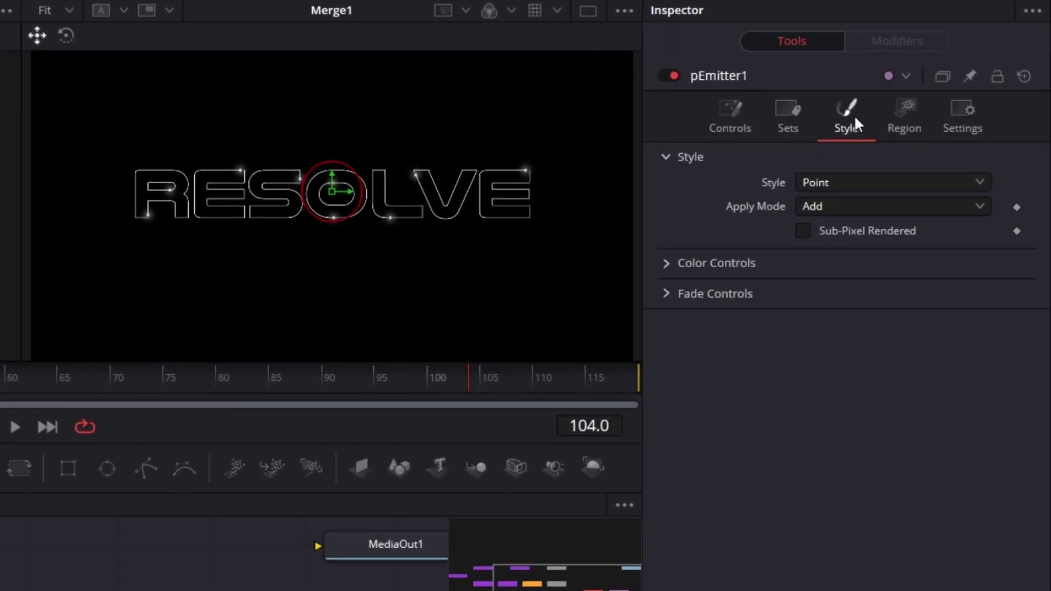
click(829, 182)
click(832, 248)
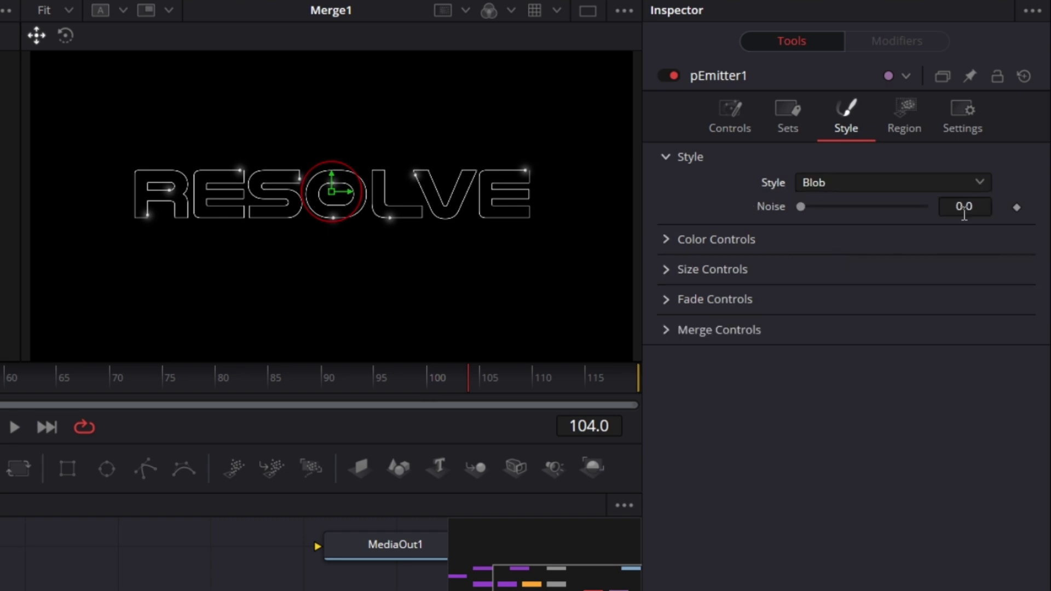
click(666, 270)
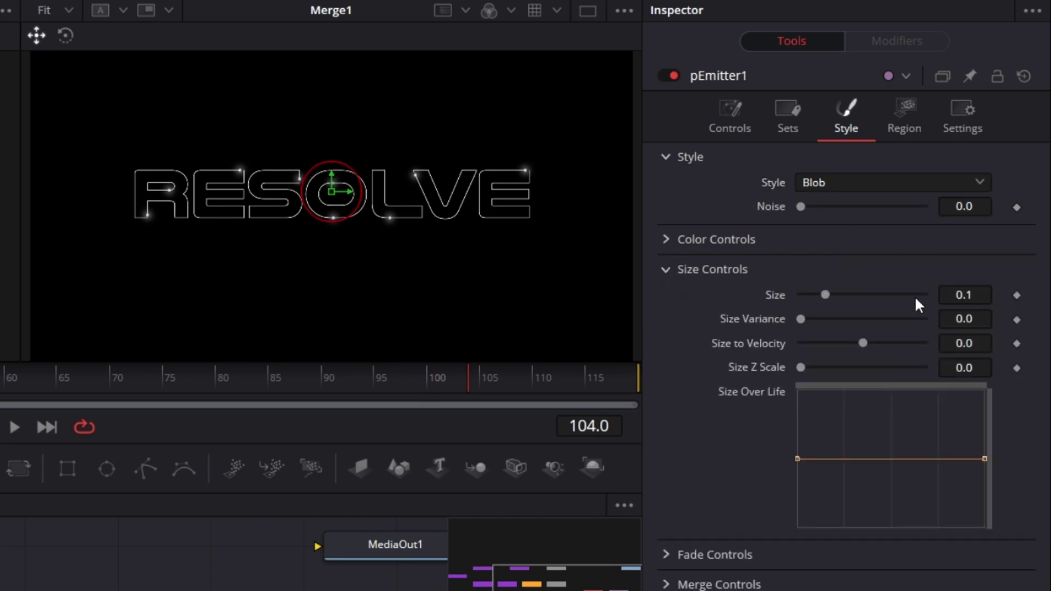
click(972, 293)
key(BackSpace)
text(5)
key(Tab)
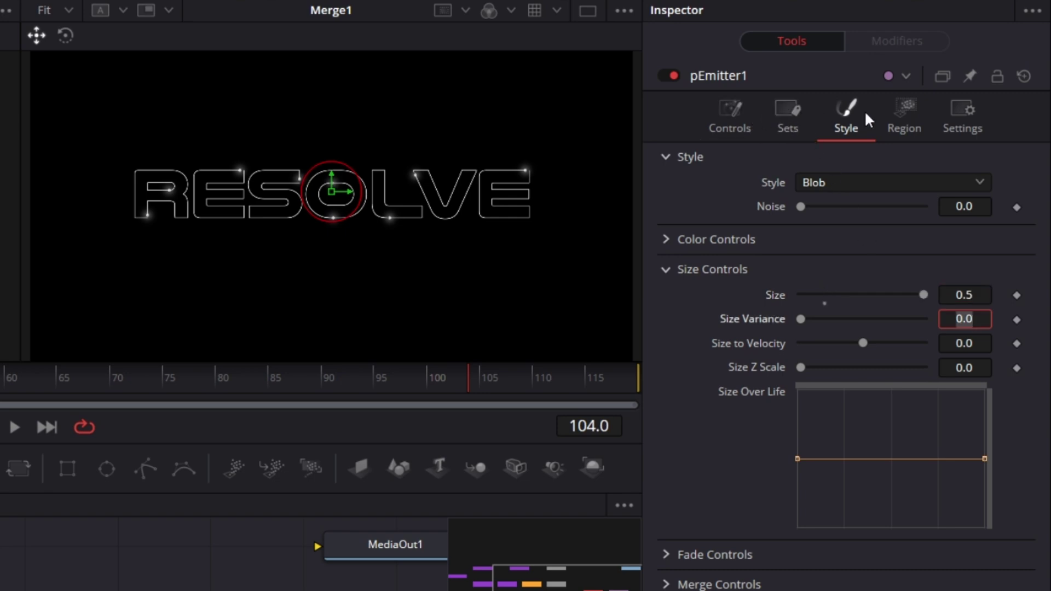
click(921, 109)
Step: Set pEmitter1's Region to Bitmap using sRender2 as the source
click(843, 180)
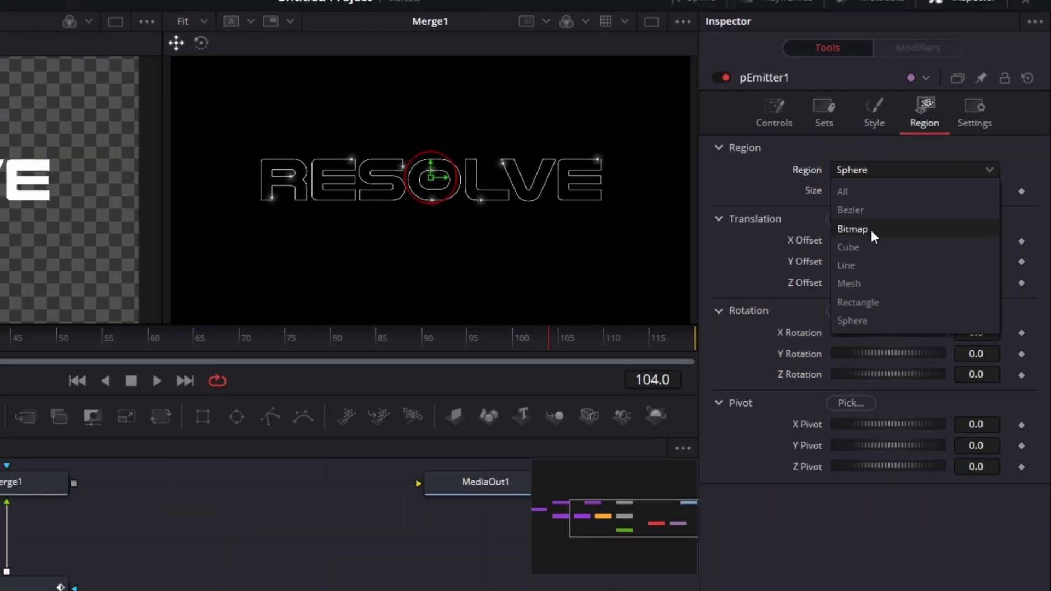
click(840, 251)
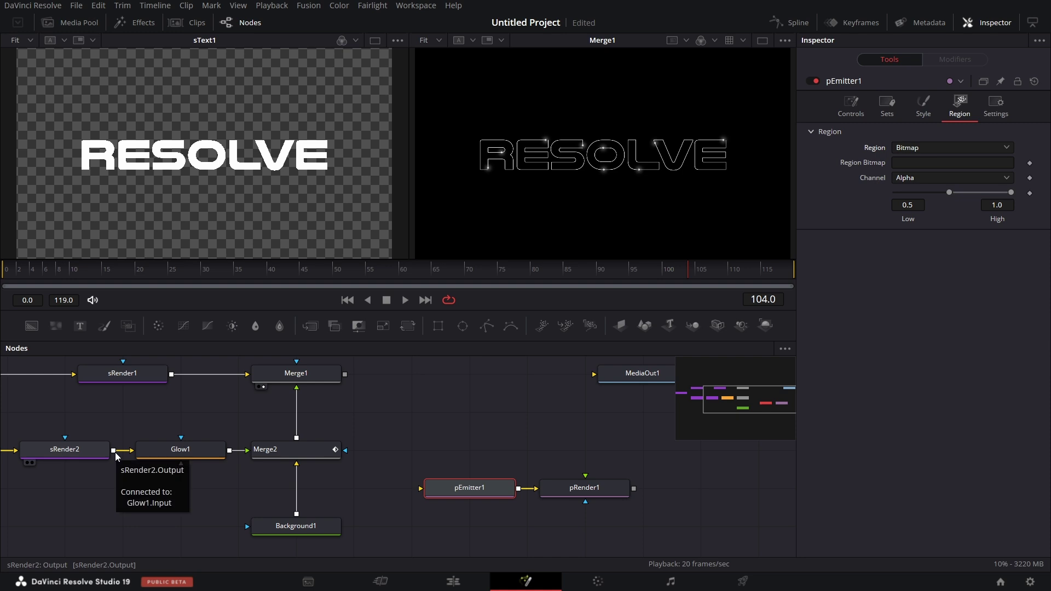
drag(114, 453, 422, 488)
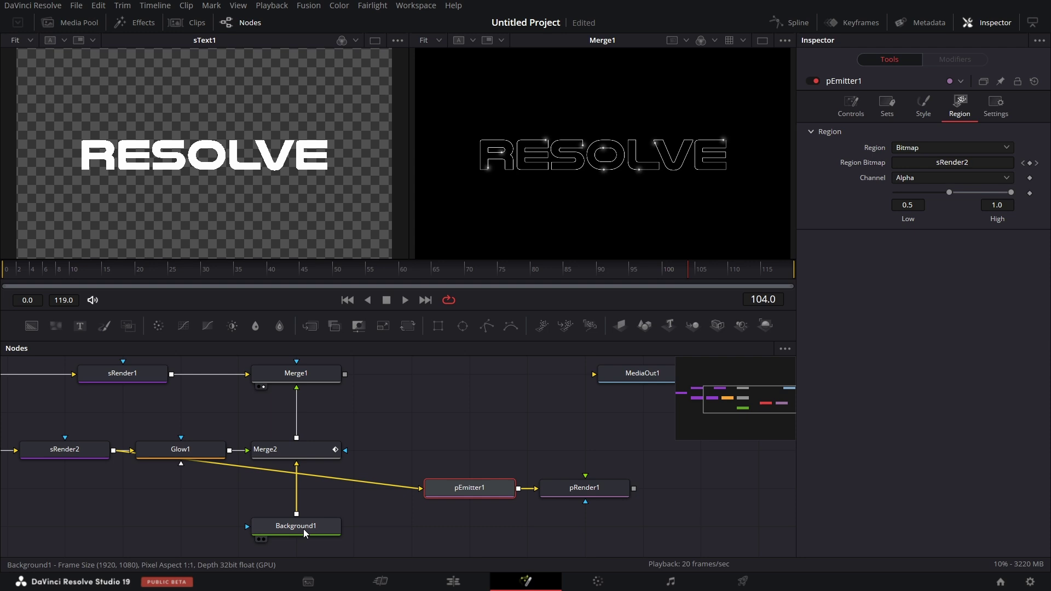
Step: Rearrange Background1, Merge2 and Glow1 lower, with pEmitter1 and pRender1 in sRender2's row
drag(303, 529, 309, 493)
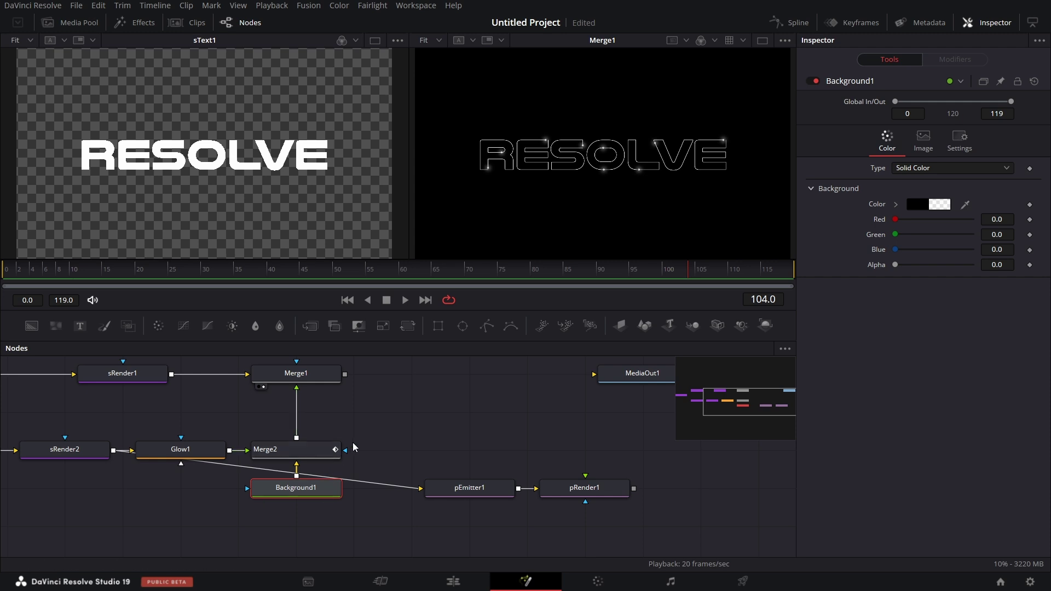
drag(355, 441, 250, 506)
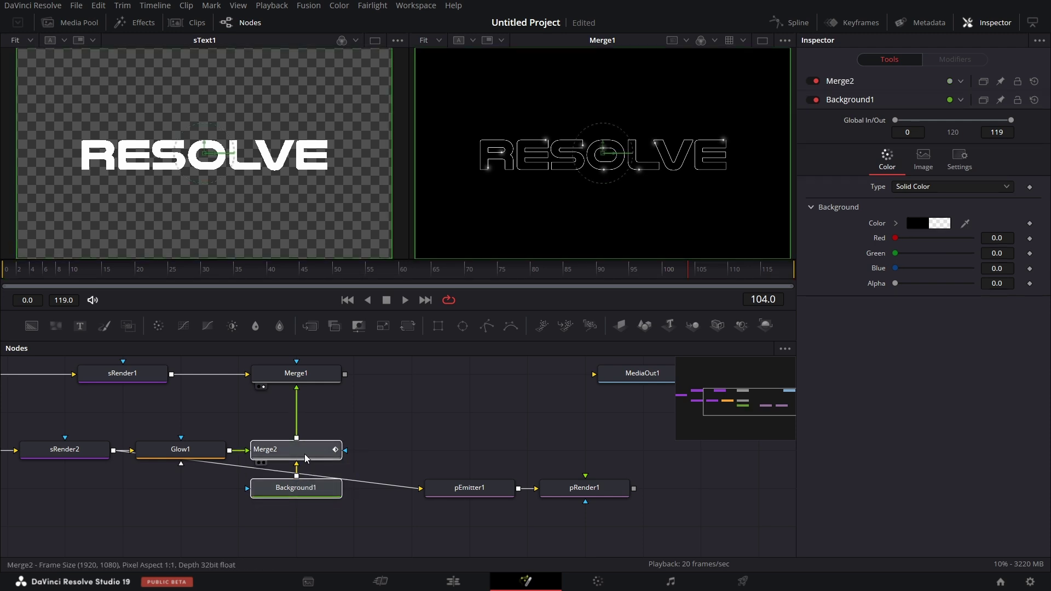
drag(307, 458, 310, 497)
drag(187, 456, 187, 494)
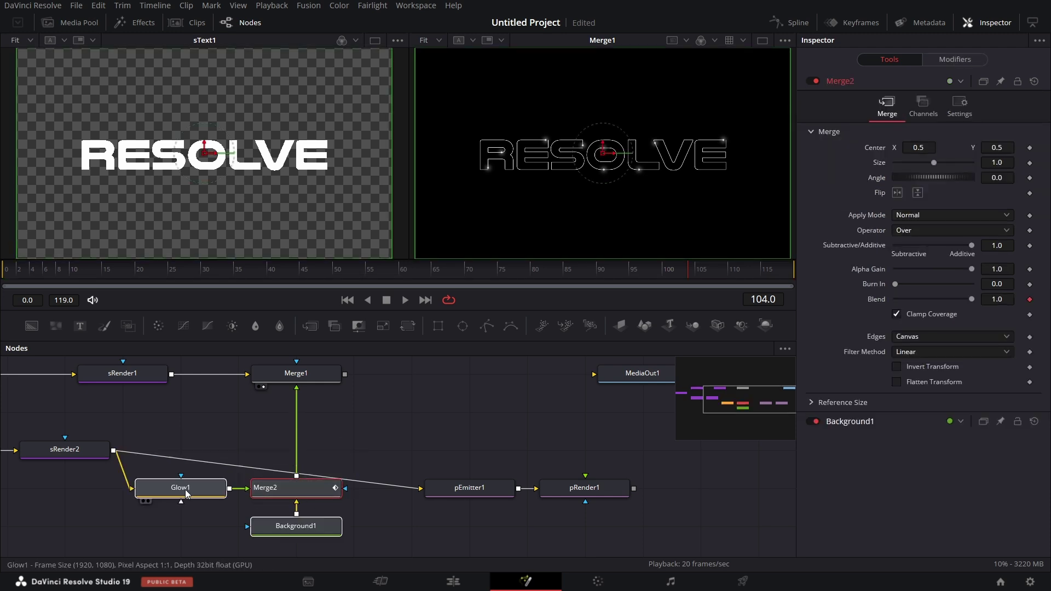
drag(453, 490, 399, 452)
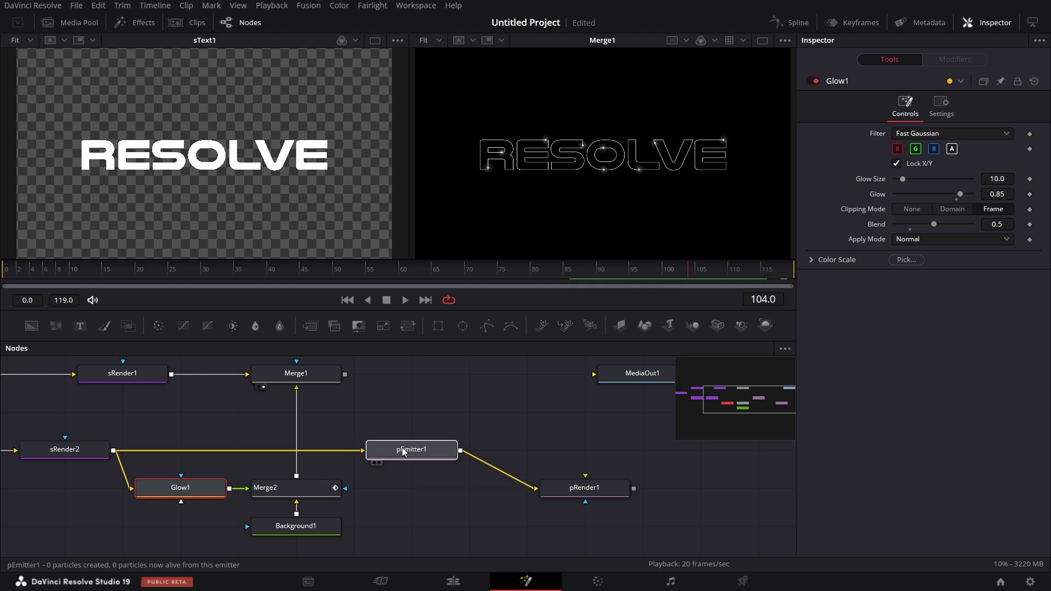
drag(568, 489, 510, 448)
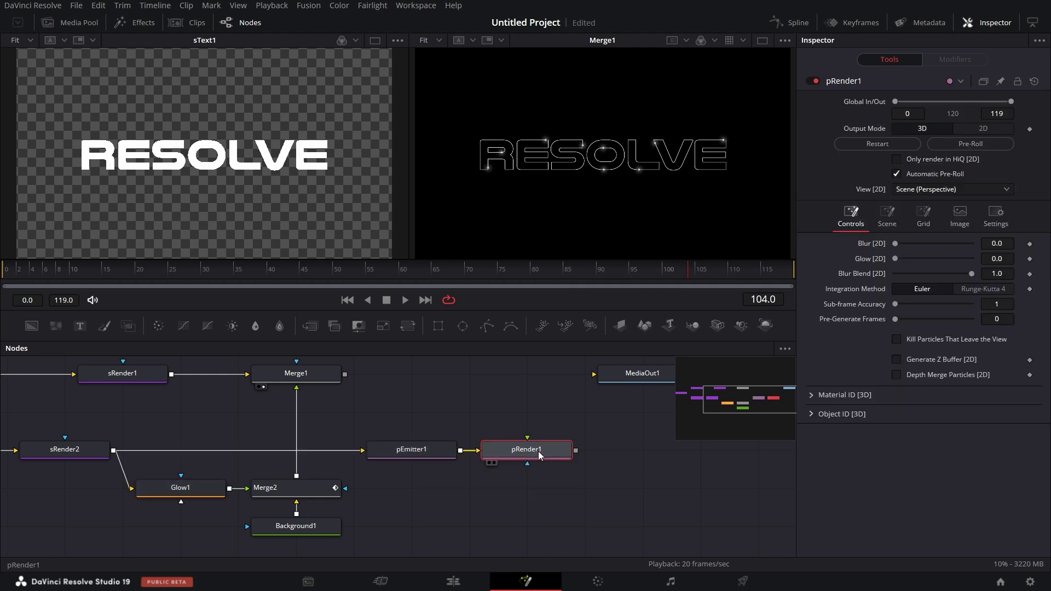
click(424, 450)
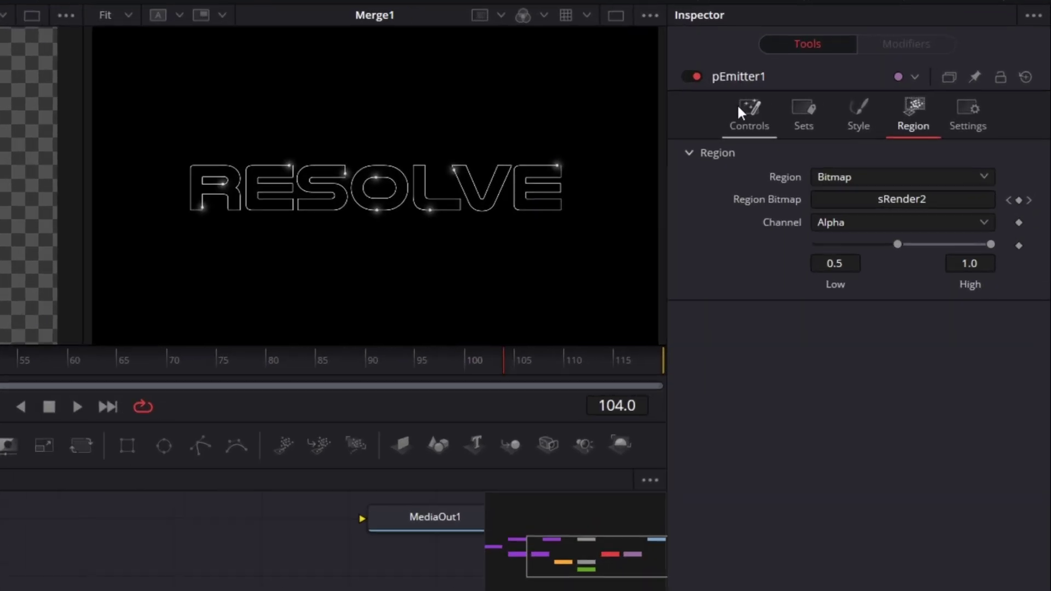
Step: Set pEmitter1's particle Number to 50 and Lifespan to 5.0
click(848, 104)
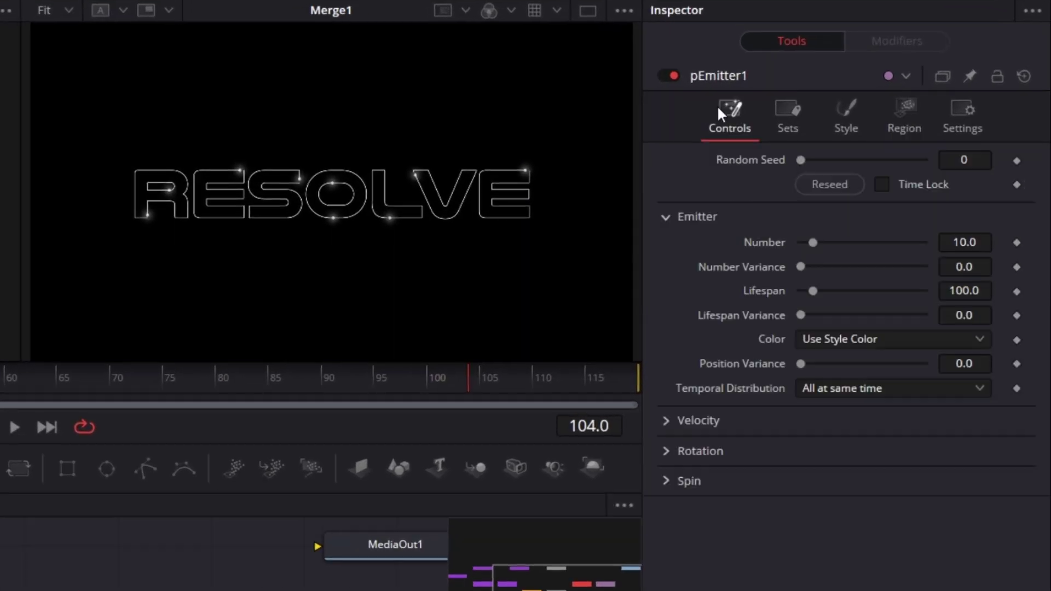
double_click(975, 241)
text(50)
key(Tab)
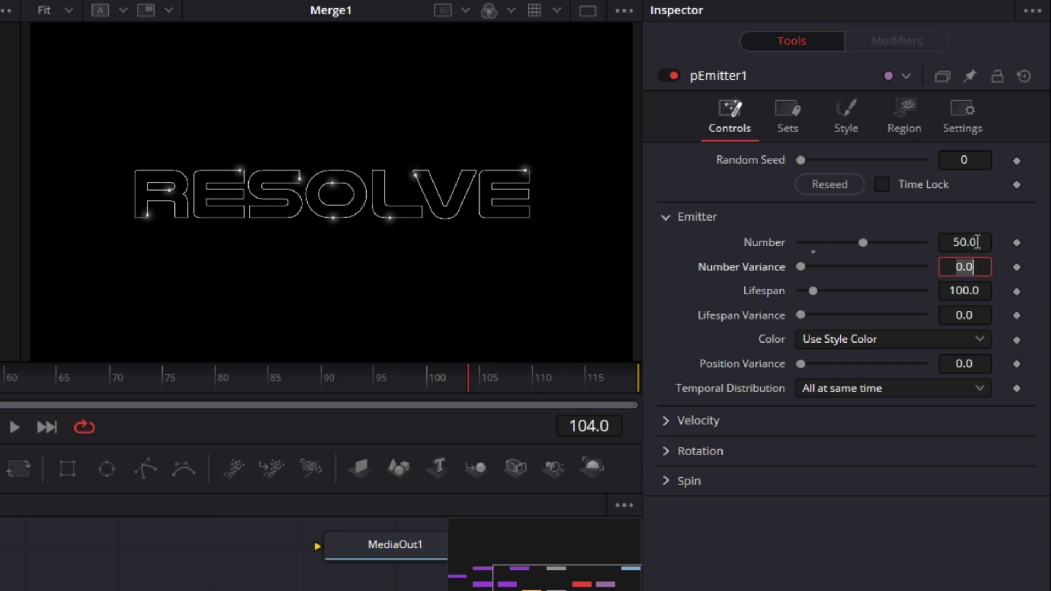
double_click(981, 290)
text(20)
key(Tab)
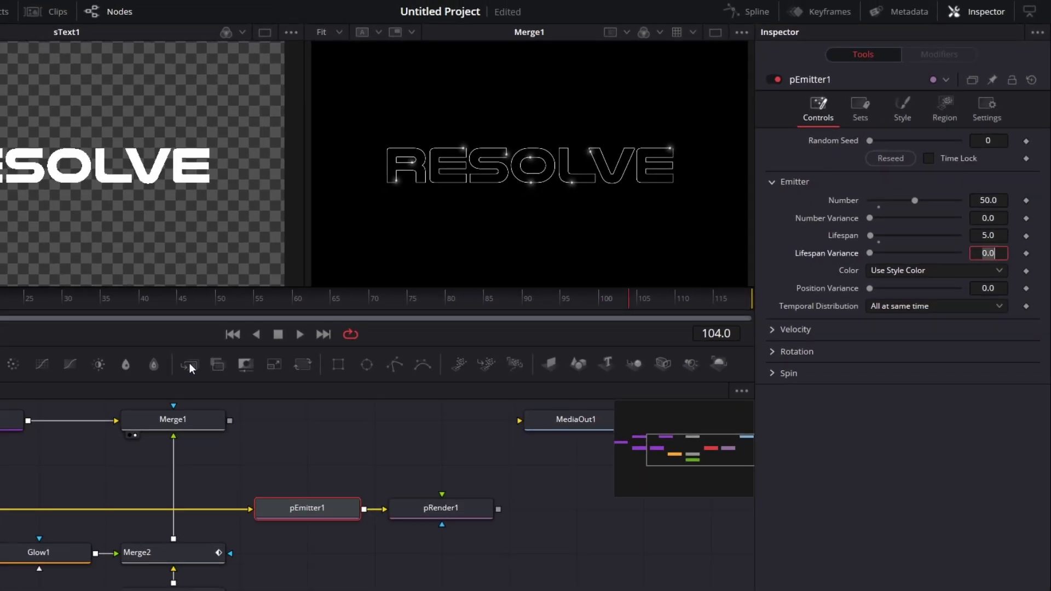
Step: Add a Merge3 node taking pRender1's particles and Merge1's output as inputs
drag(189, 363, 372, 430)
drag(475, 485, 251, 527)
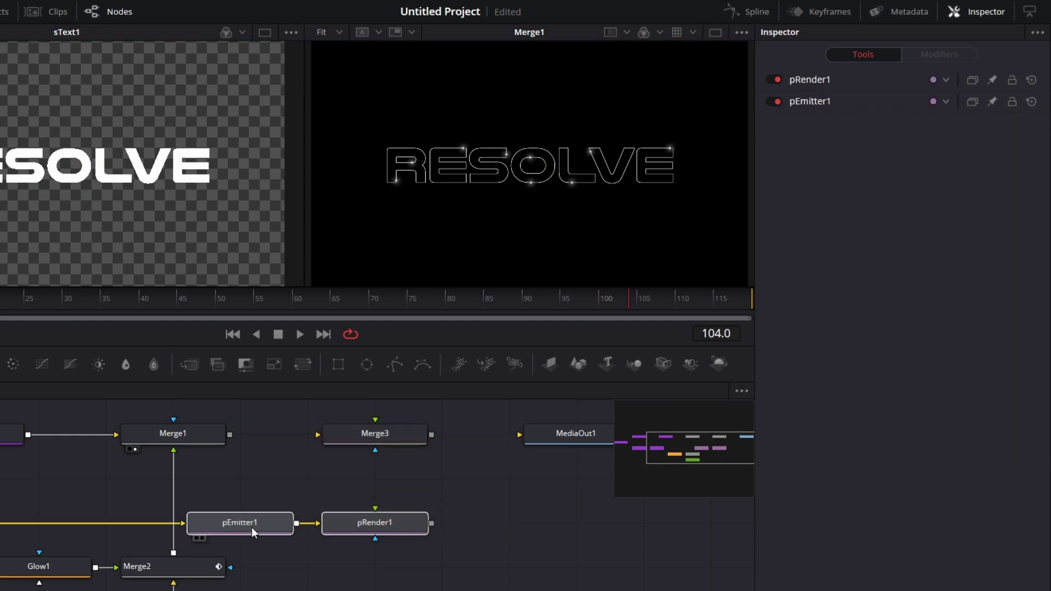
click(440, 521)
drag(433, 523, 375, 421)
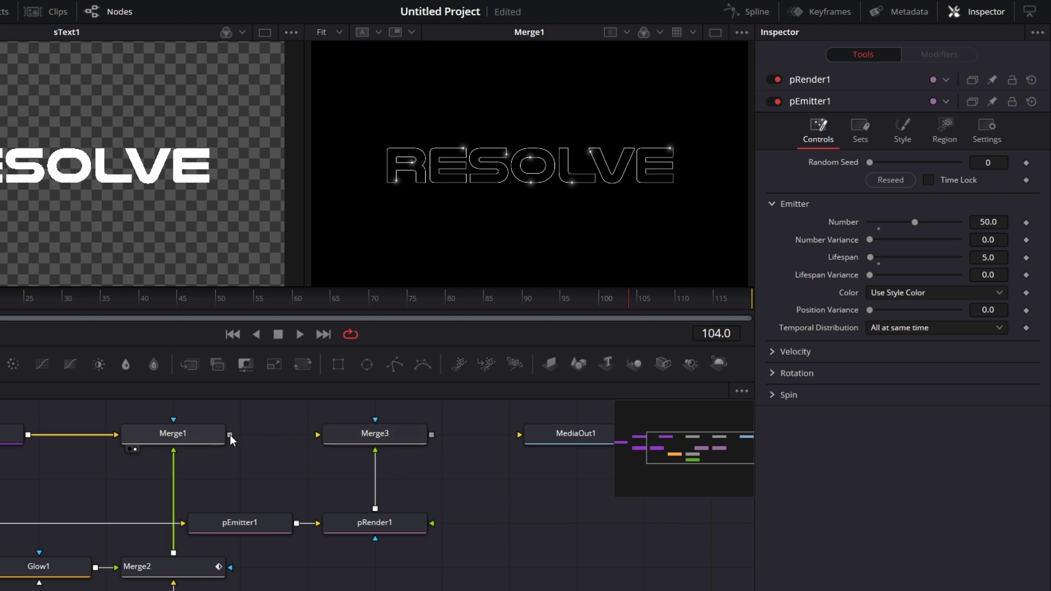
drag(230, 435, 317, 461)
drag(533, 450, 427, 407)
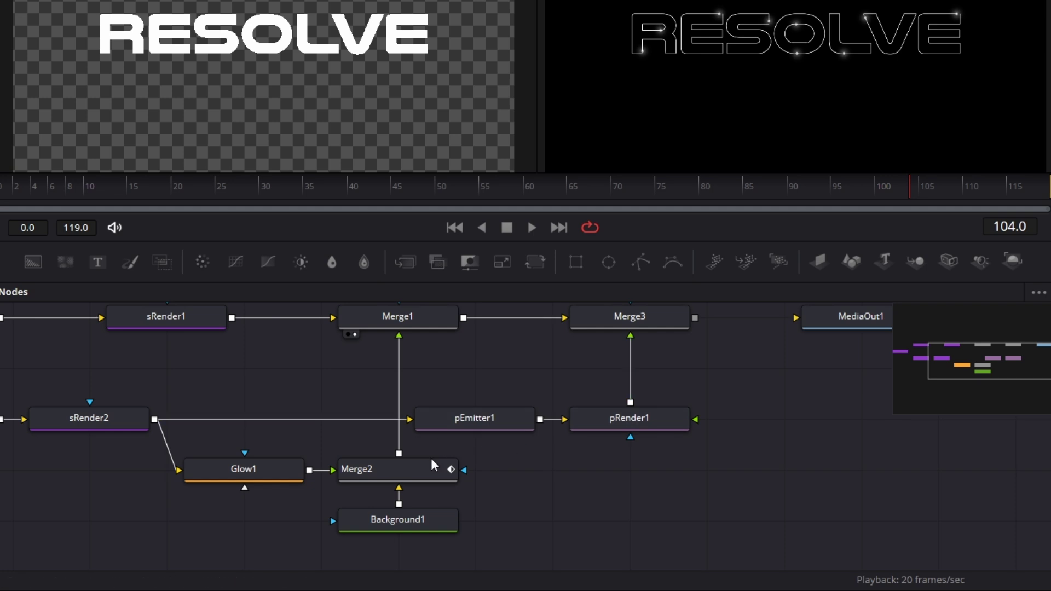
Step: Rewire so sRender2 feeds Merge2, Merge2 feeds Glow1, and Glow1 feeds Merge1's foreground
drag(399, 454, 409, 417)
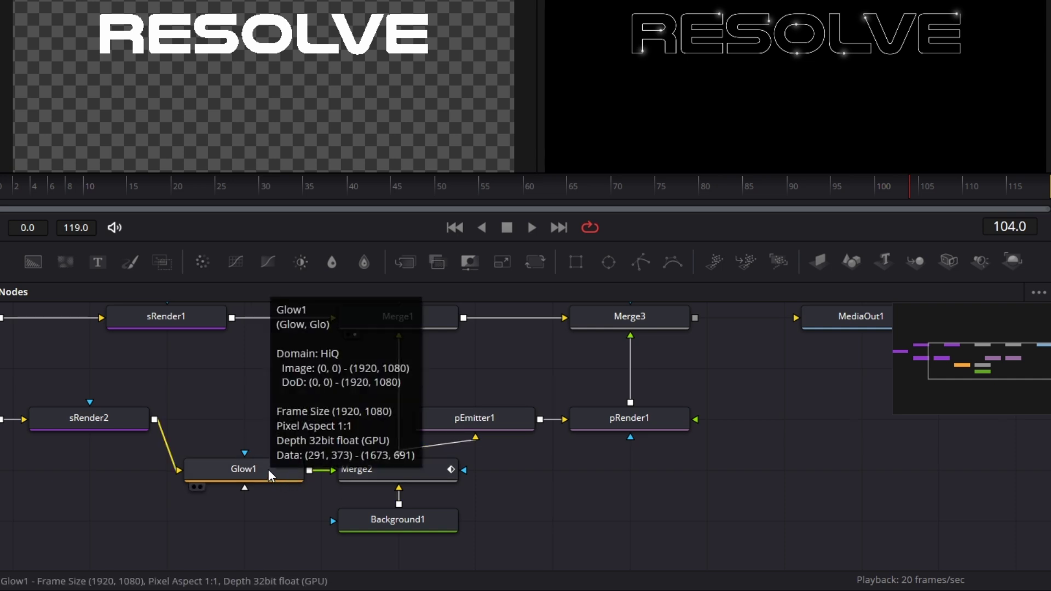
drag(173, 458, 258, 451)
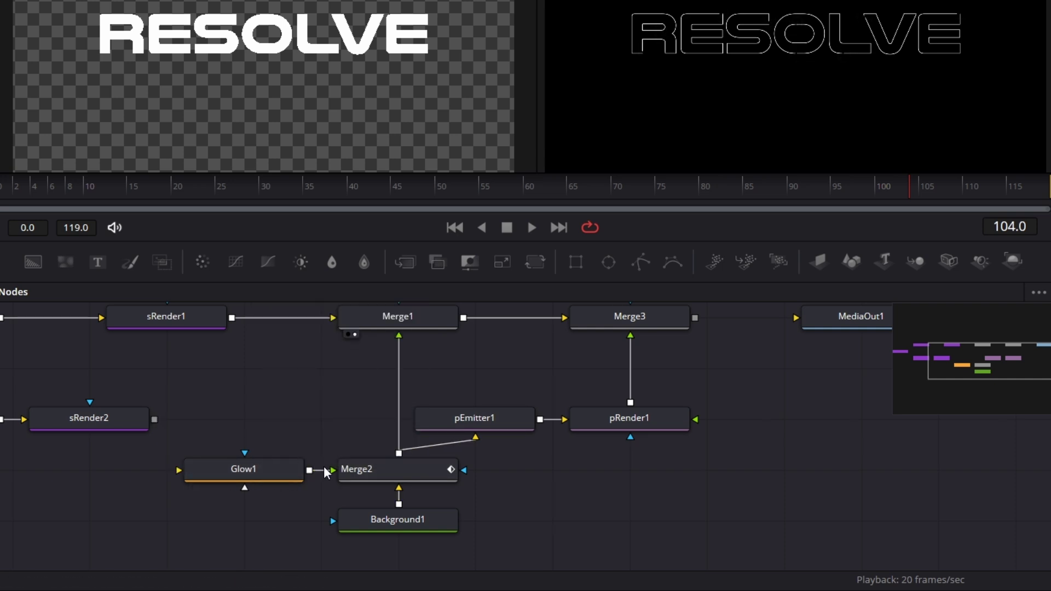
drag(325, 472, 344, 404)
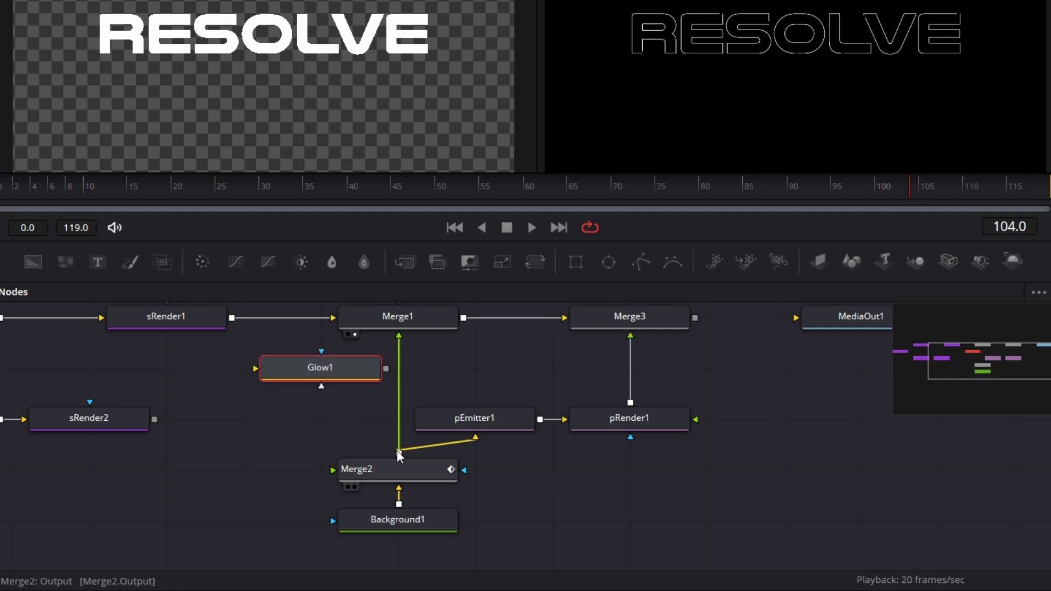
drag(397, 453, 256, 373)
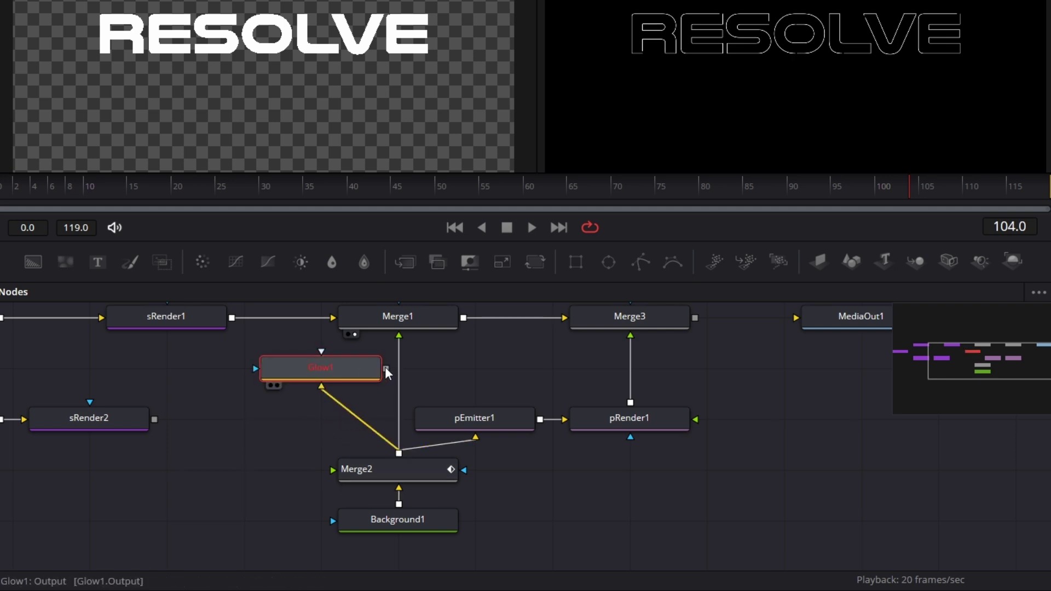
drag(386, 368, 399, 336)
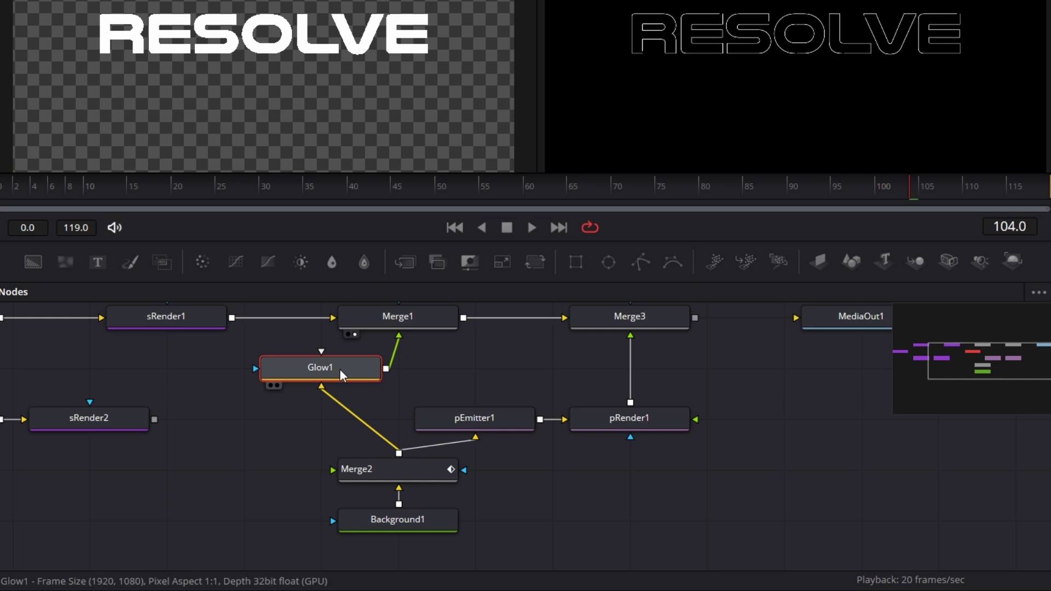
drag(342, 369, 386, 376)
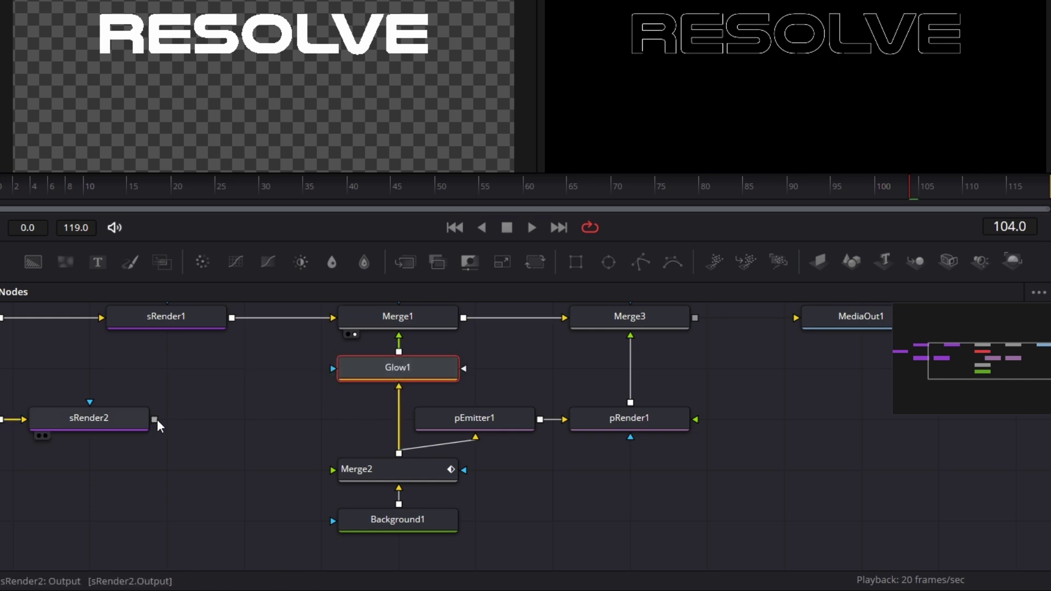
drag(155, 420, 333, 470)
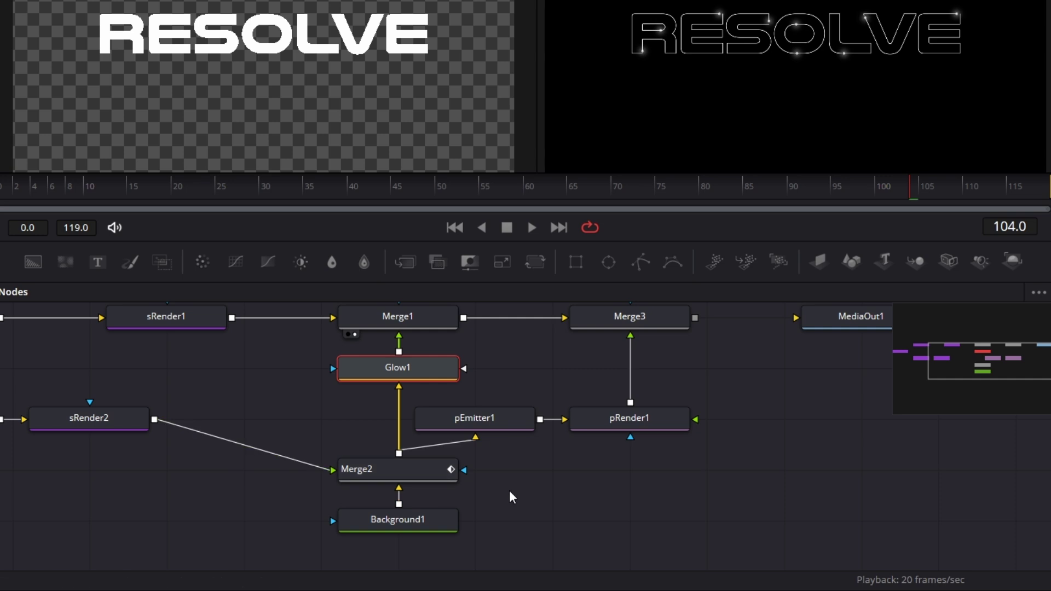
Step: Shift pEmitter1, pRender1 and Merge3 right beside MediaOut1 to tidy the graph
drag(512, 496, 398, 465)
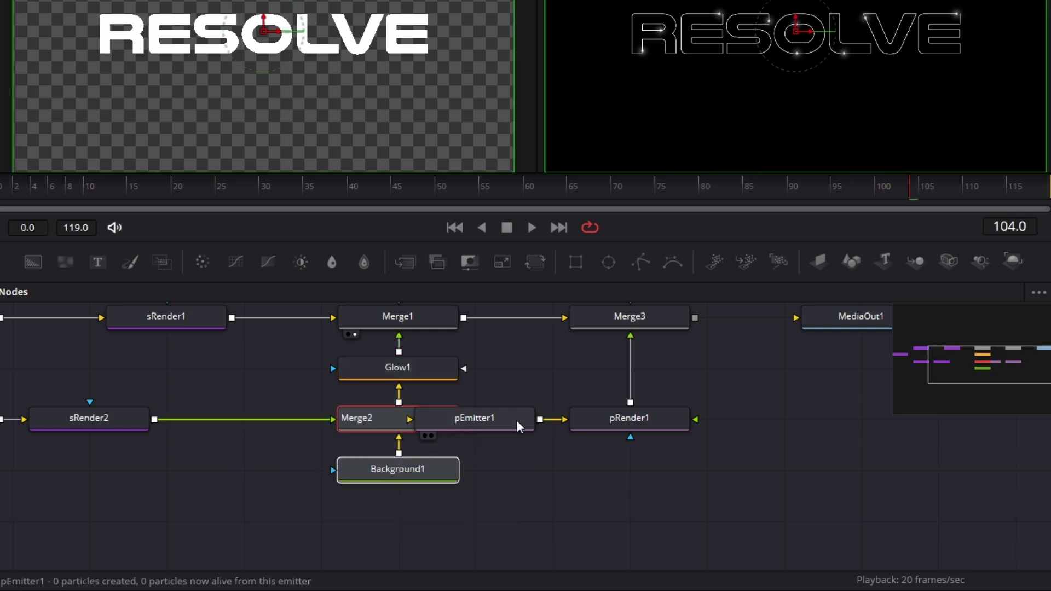
drag(508, 393, 710, 420)
drag(629, 317, 706, 317)
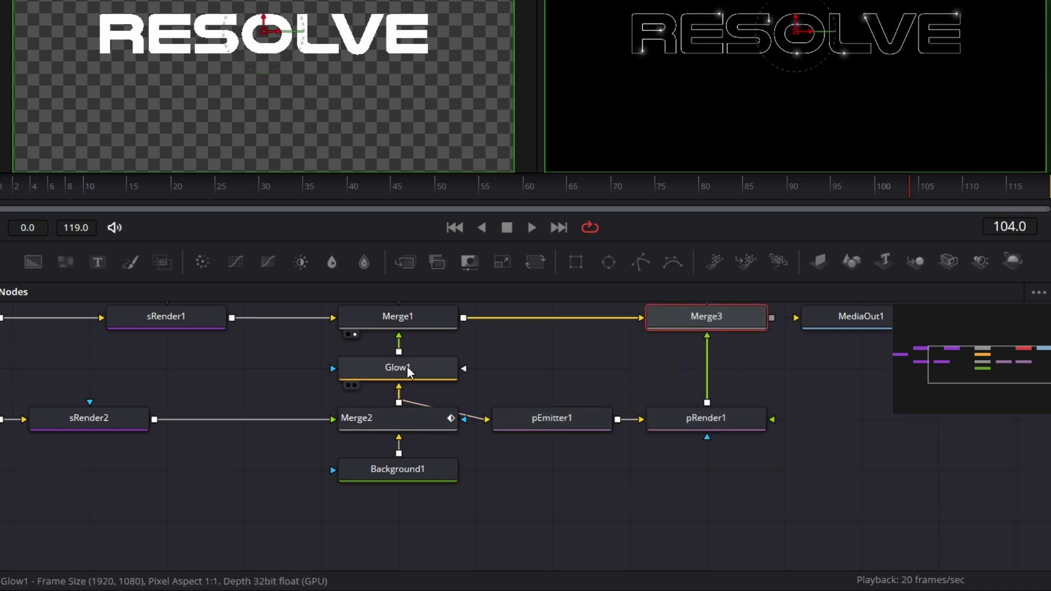
scroll(717, 418, right, 4)
scroll(717, 418, up, 3)
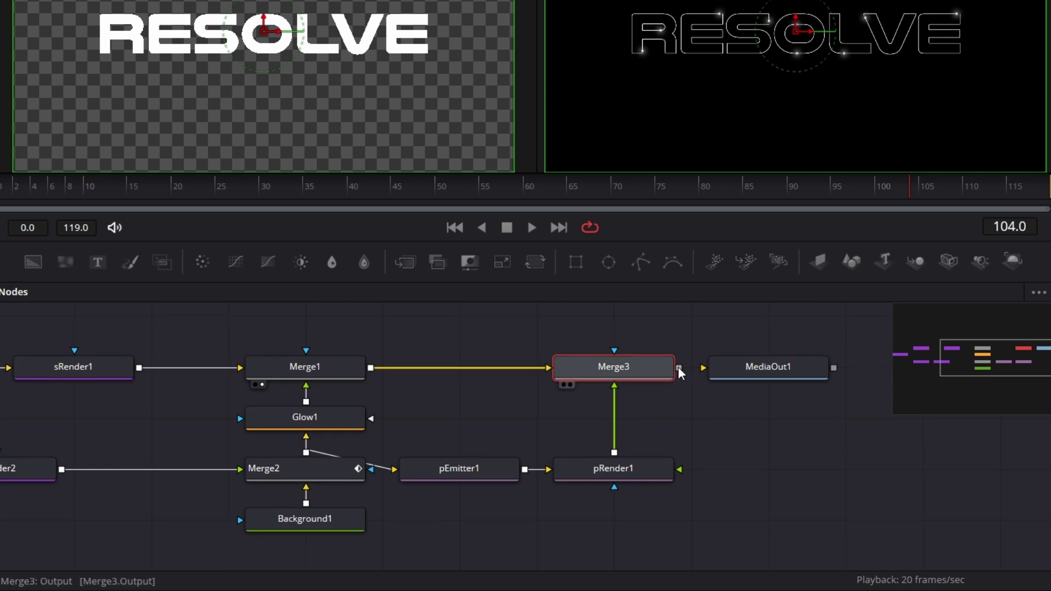
Step: Connect Merge3 to MediaOut1 and play the comp from frame 0 in a single viewer
drag(679, 368, 715, 368)
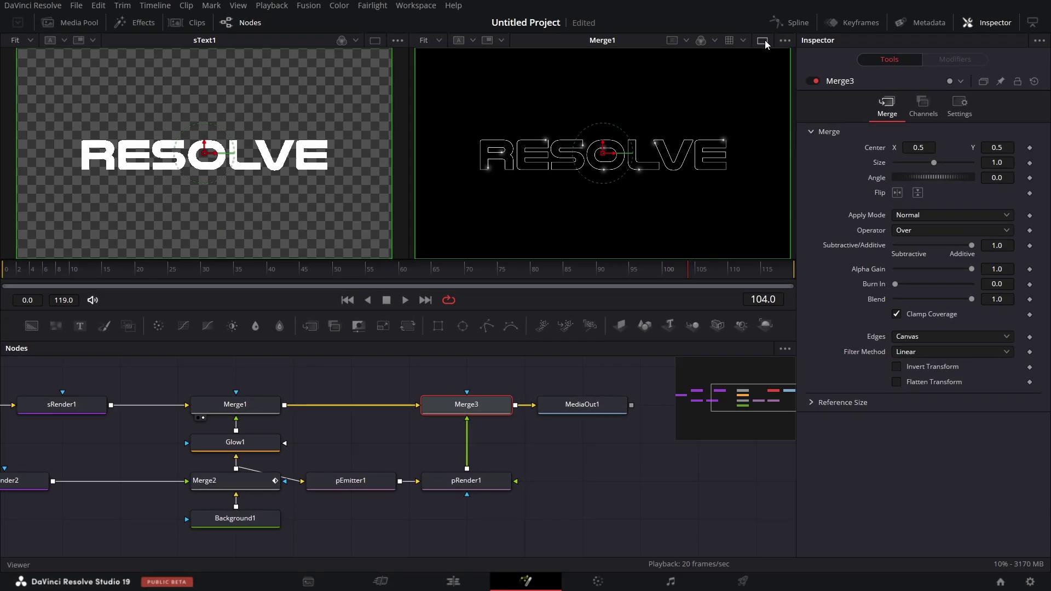
click(764, 42)
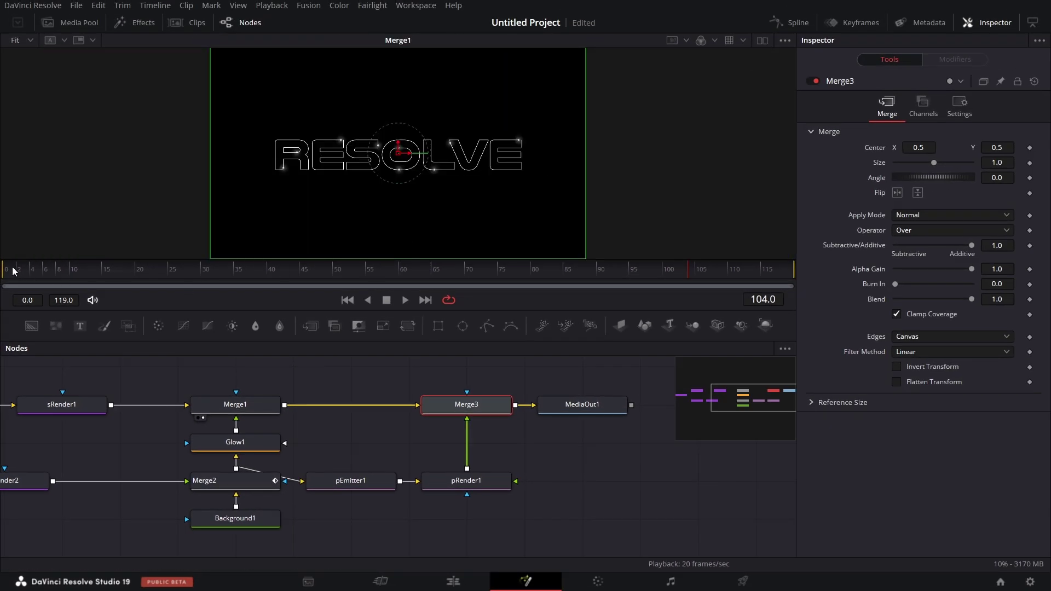
drag(9, 274, 2, 275)
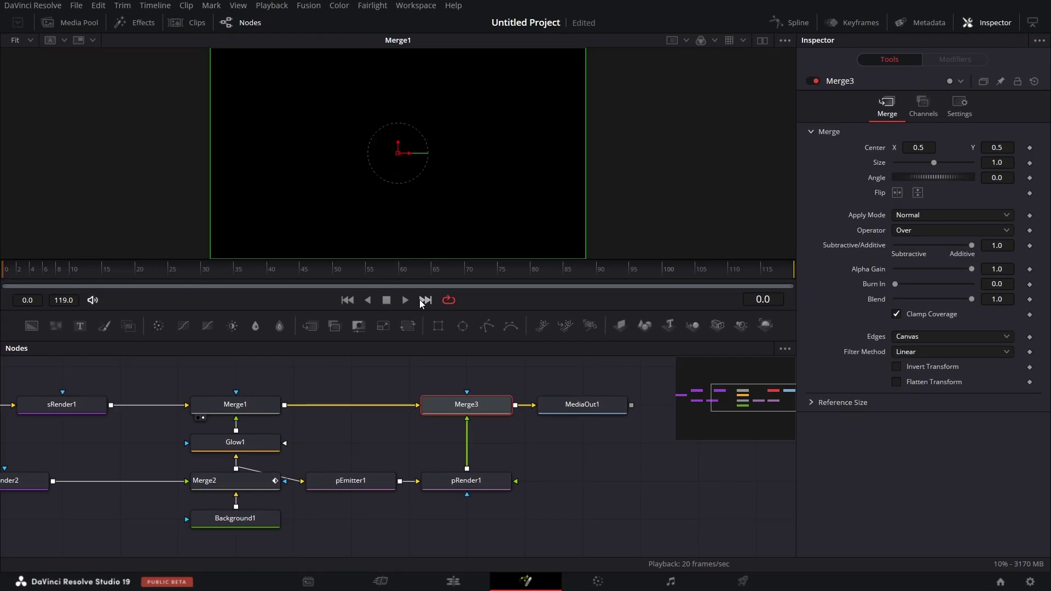
click(405, 300)
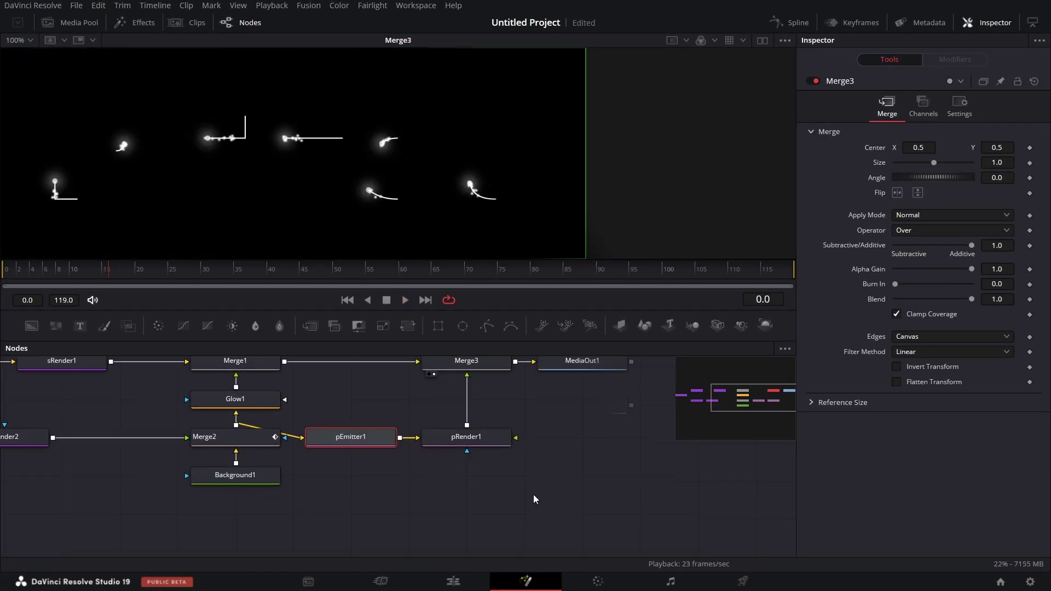
click(335, 437)
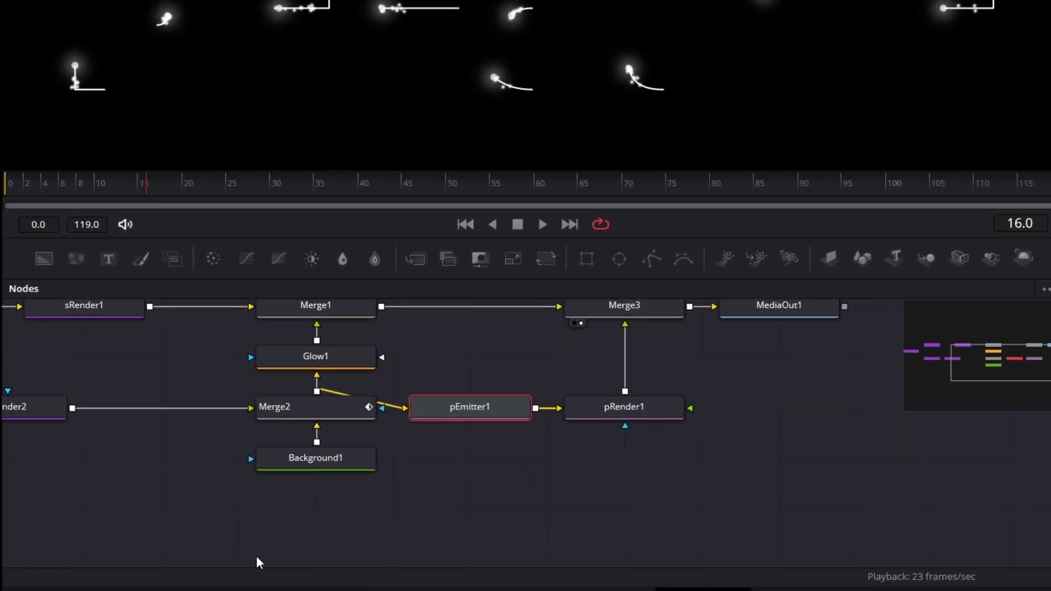
Step: Move the glow, merge and particle nodes lower in the node graph to make room
drag(257, 557, 639, 358)
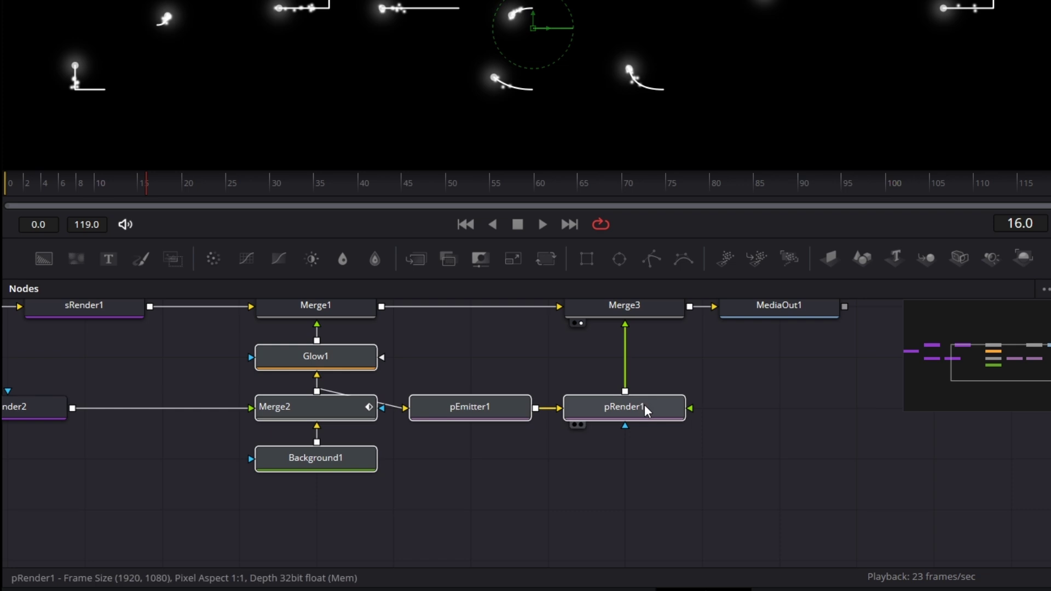
drag(646, 410, 646, 460)
click(753, 410)
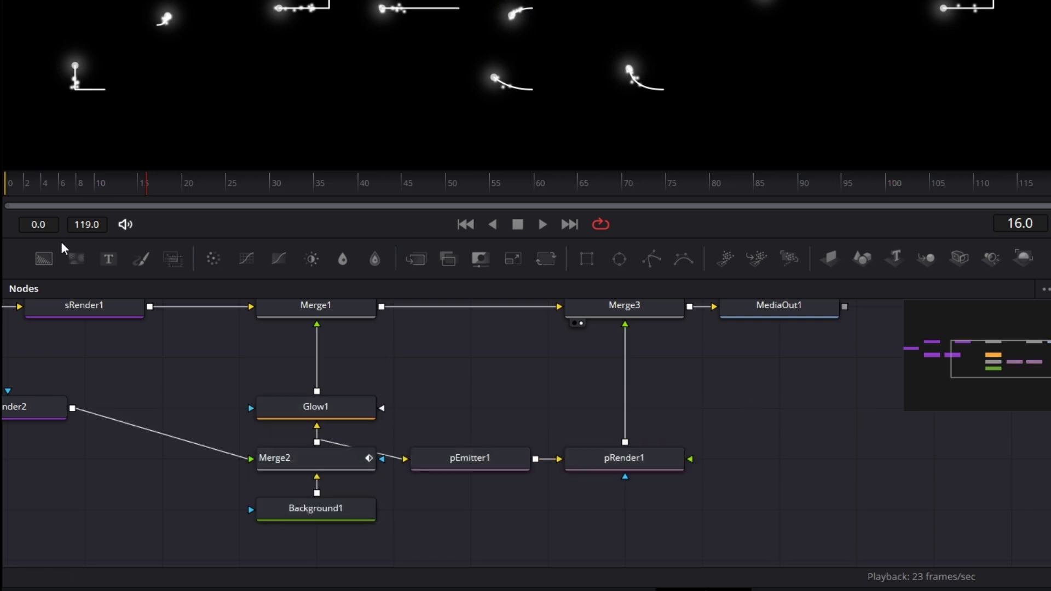
Step: Add a white Background2 masked by Glow1, feeding Merge1's foreground between Glow1 and Merge1
drag(53, 272, 427, 340)
drag(317, 392, 406, 358)
click(924, 207)
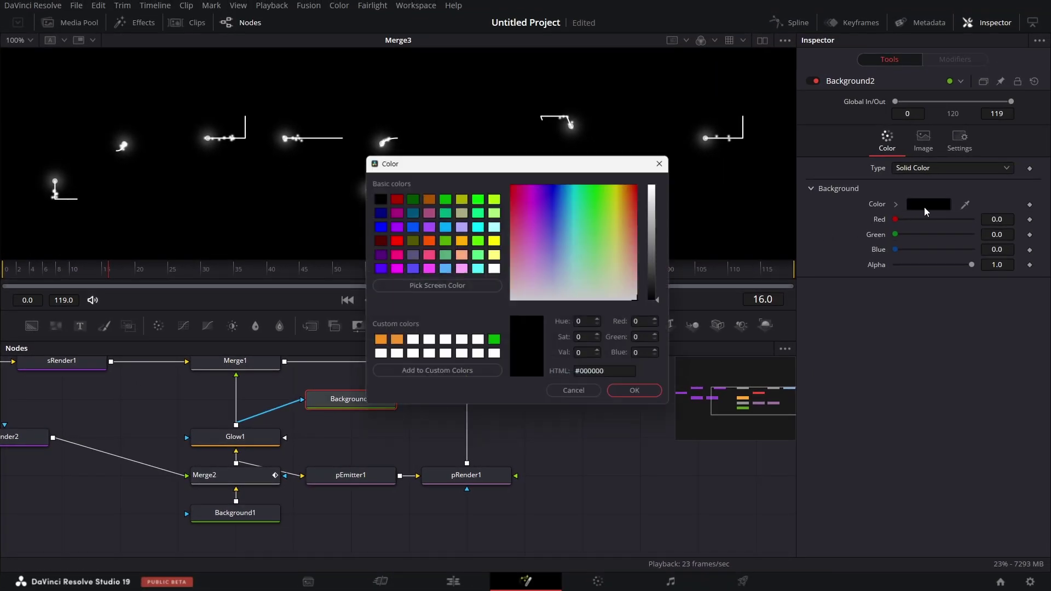
click(494, 269)
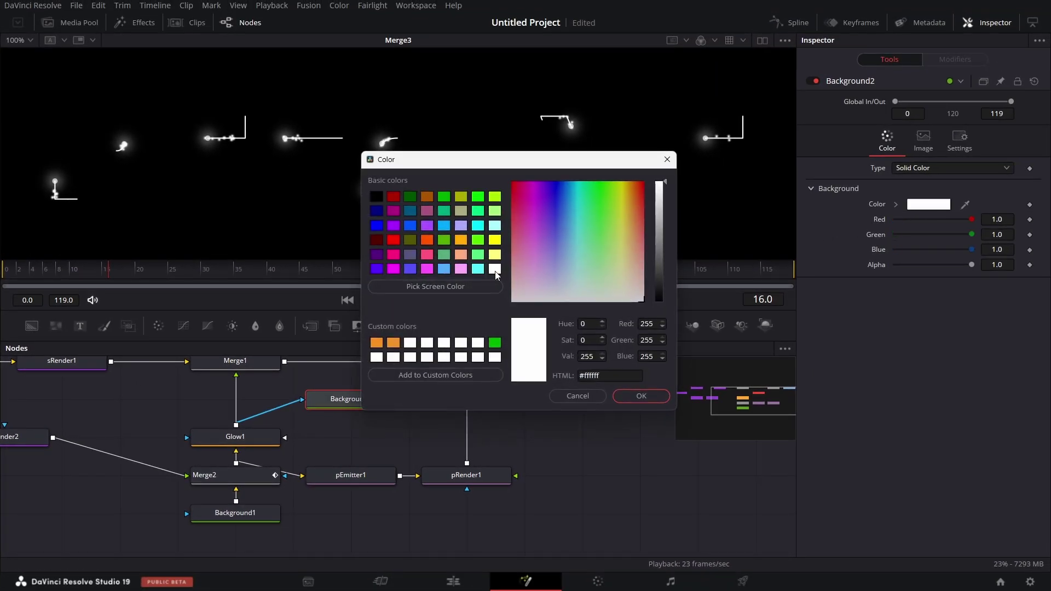
click(625, 397)
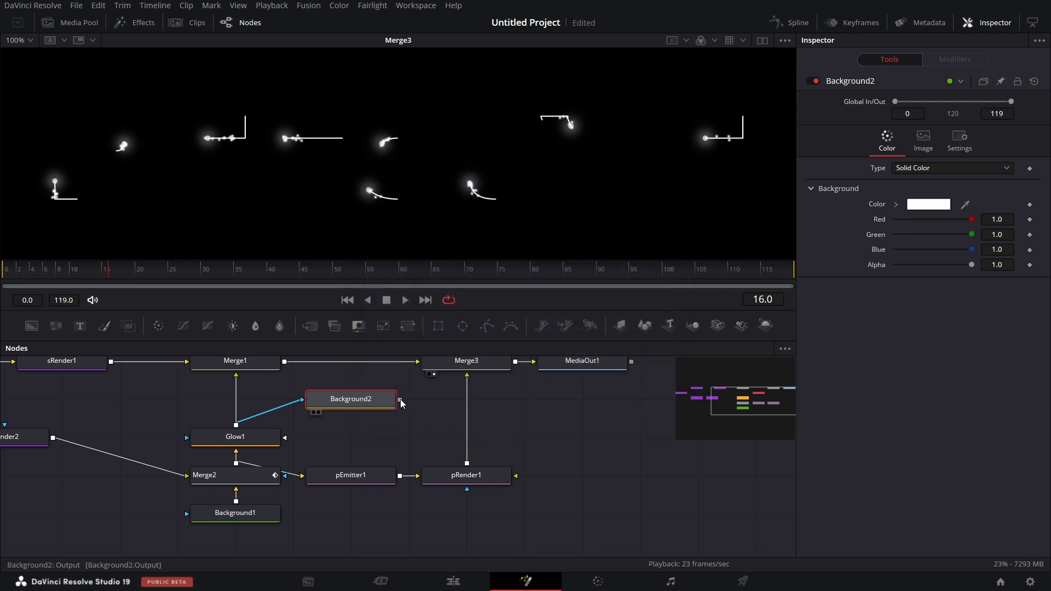
drag(401, 404, 236, 376)
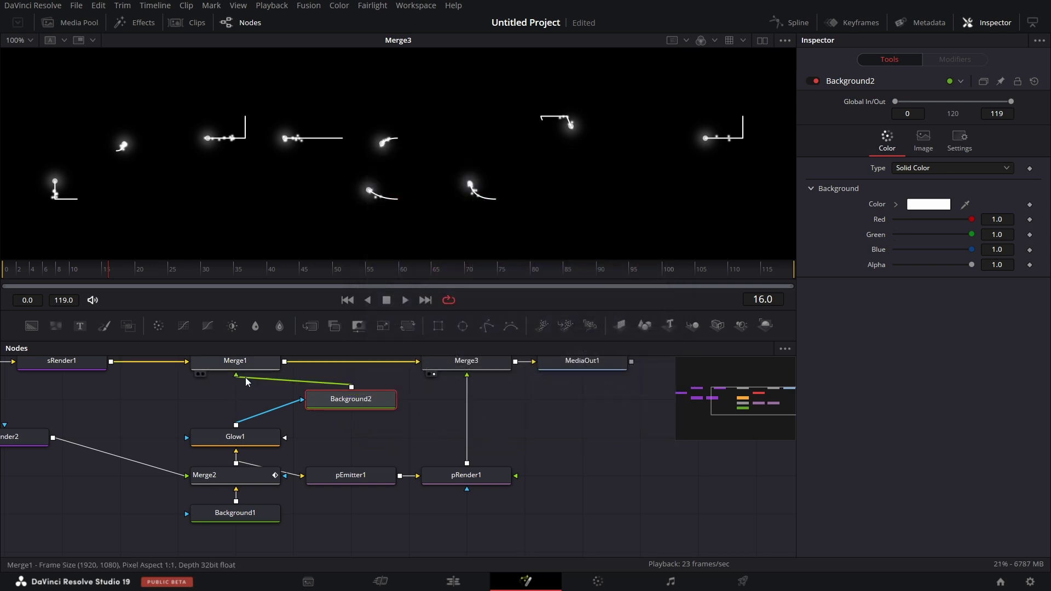
drag(340, 403, 225, 403)
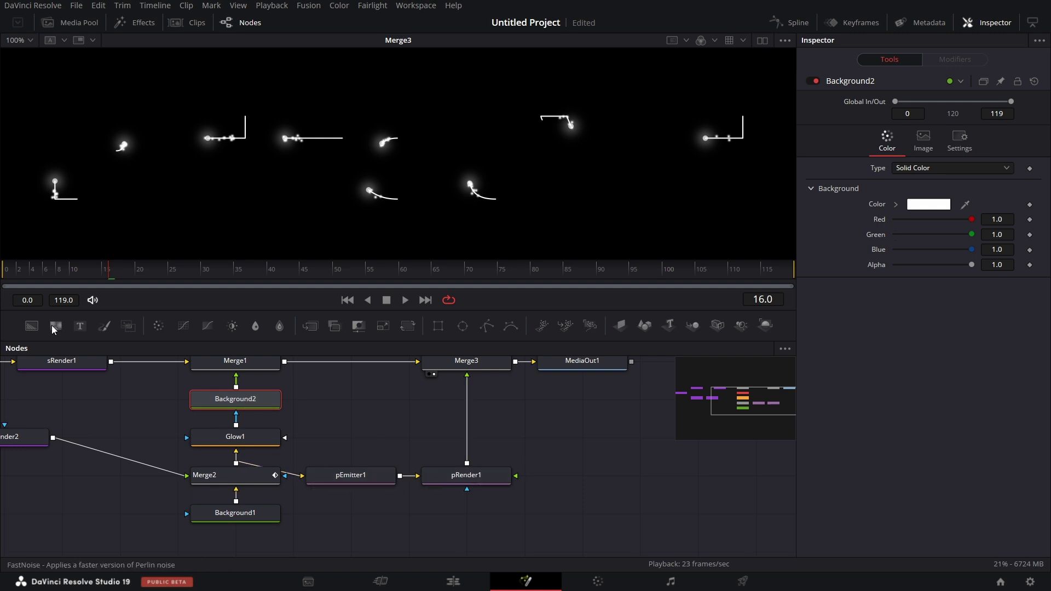
Step: Add Background3 masked by pRender1's output and feed it into Merge3
drag(31, 328, 581, 437)
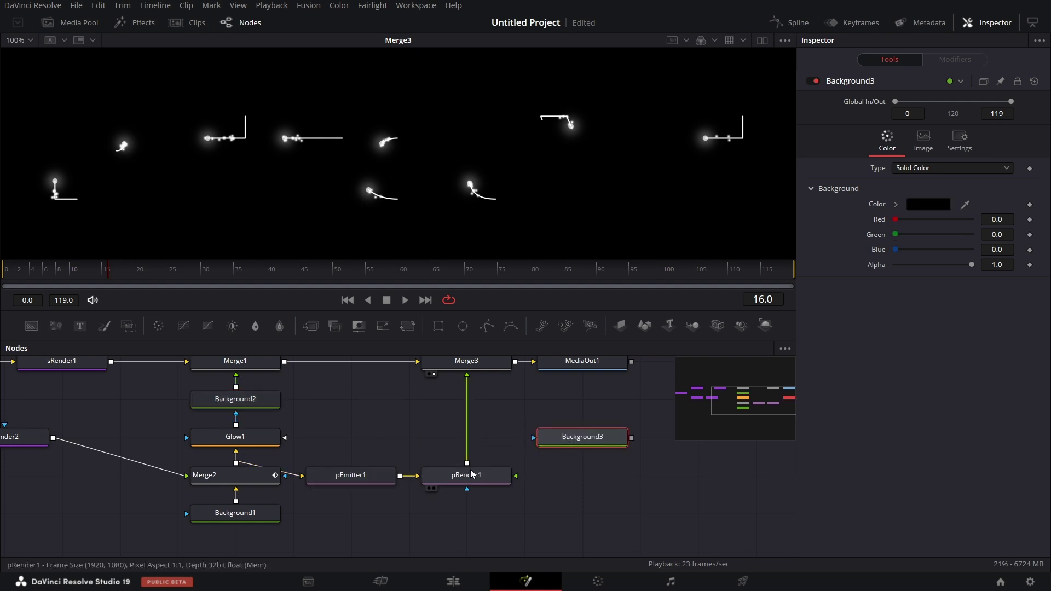
drag(467, 464, 534, 438)
drag(631, 438, 467, 374)
drag(588, 440, 473, 403)
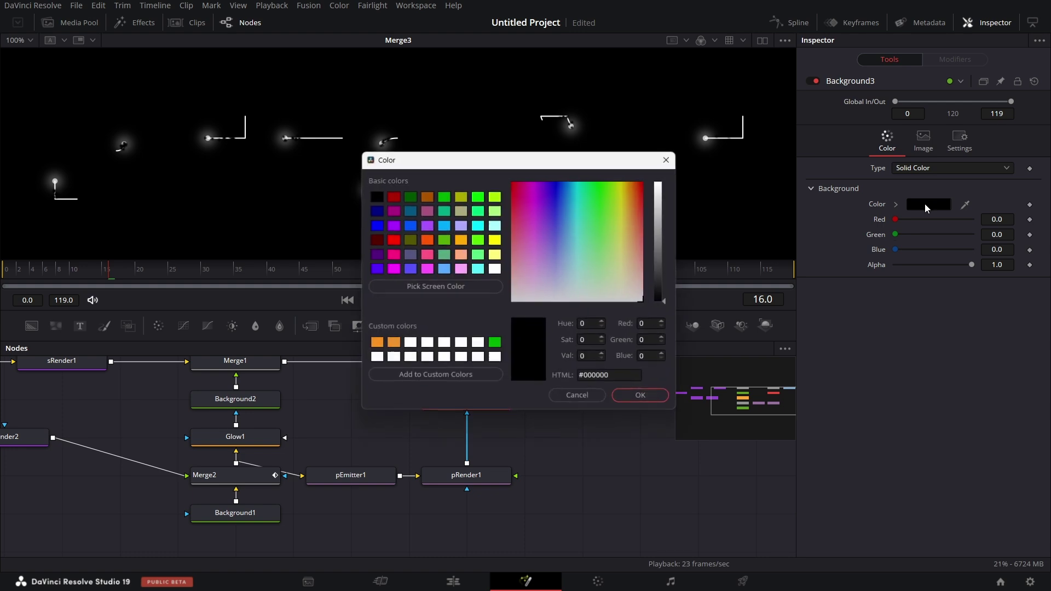
Step: Set Background3's colour to cyan #55ffff
click(495, 226)
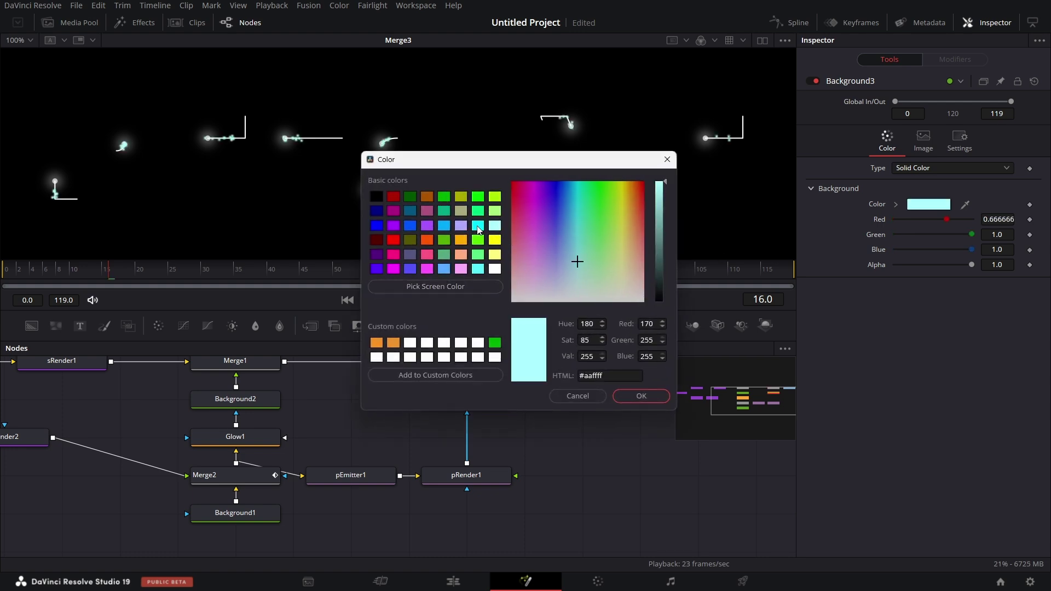
click(477, 269)
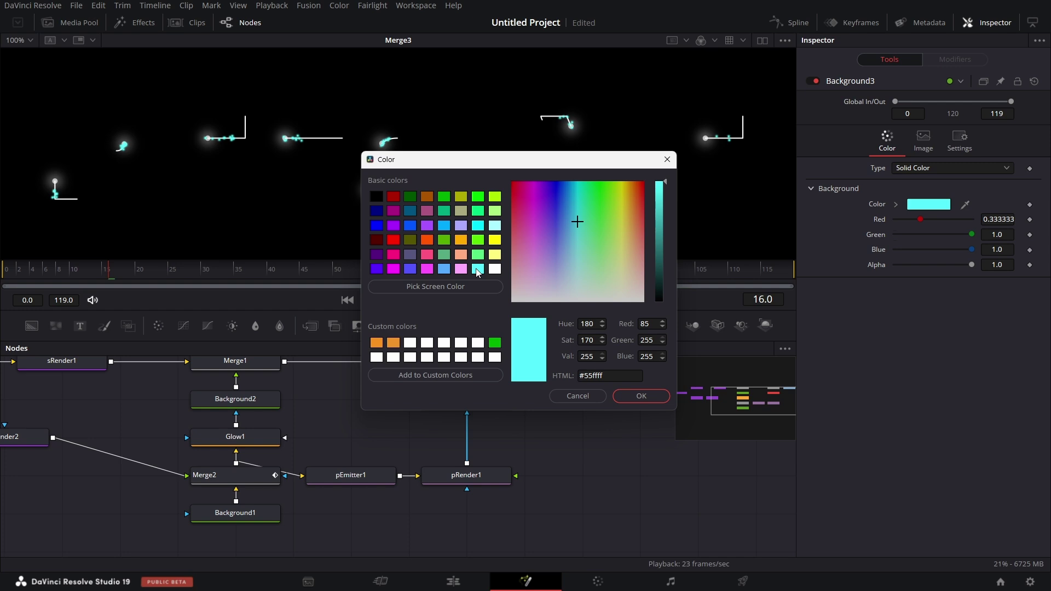
click(641, 396)
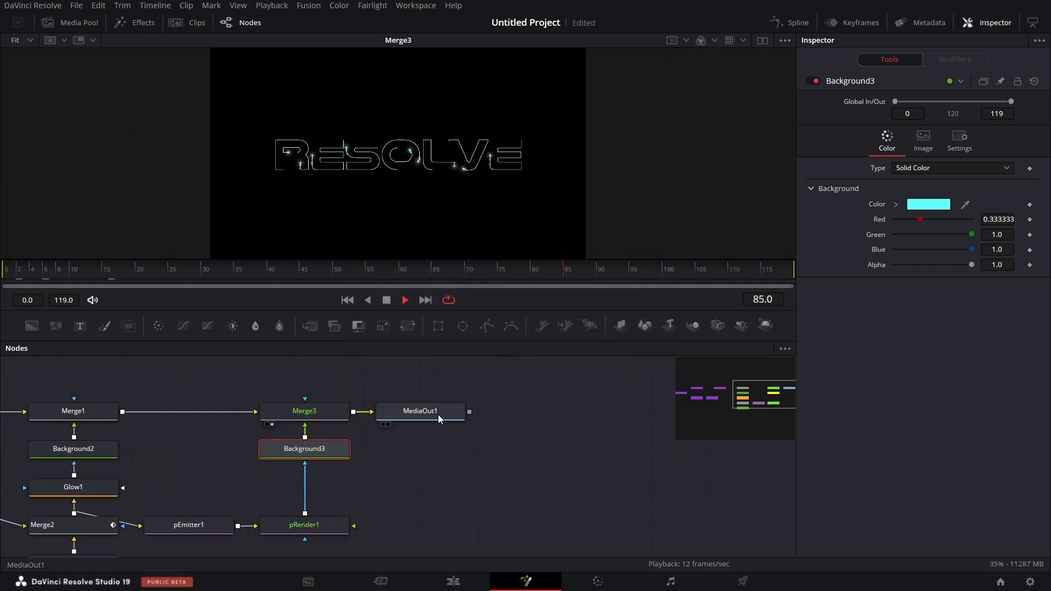
Step: Move MediaOut1 right, stop playback, and add Background4 with an Ellipse mask
drag(435, 412, 610, 412)
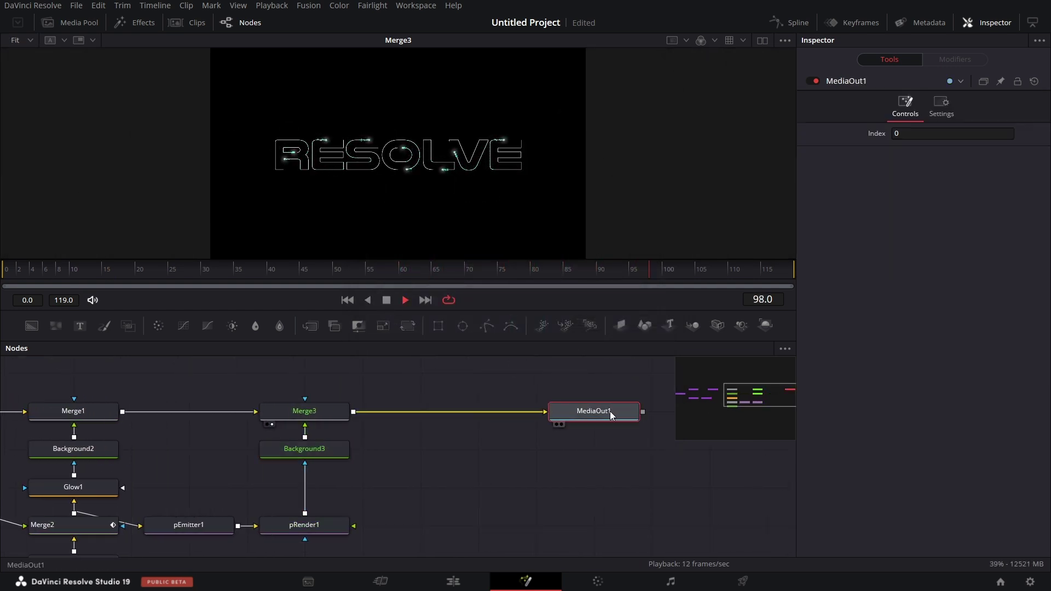
click(386, 300)
drag(43, 328, 528, 449)
drag(462, 323, 422, 450)
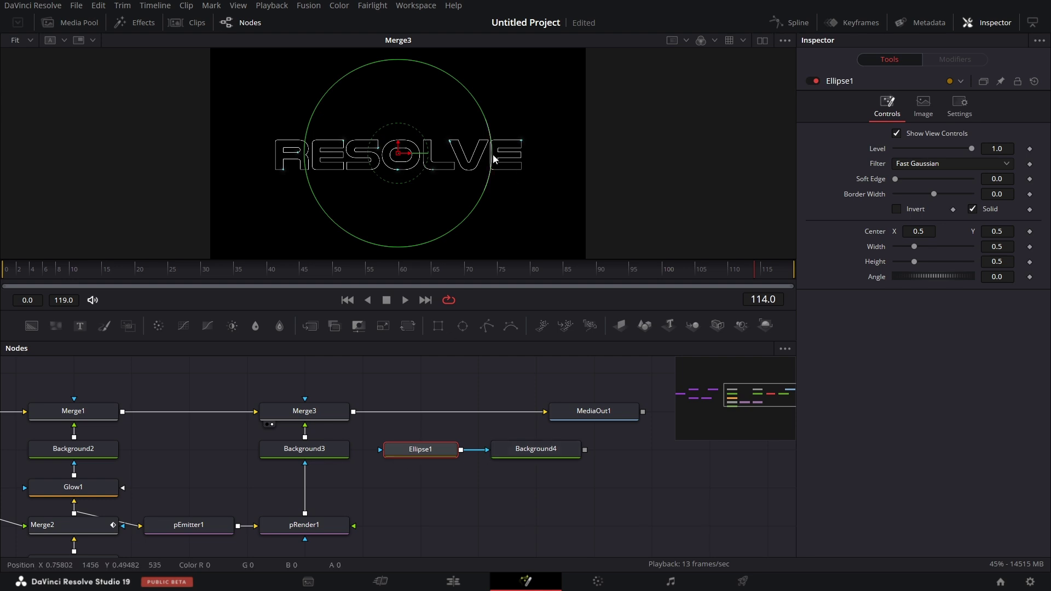
Step: Shape Ellipse1 to width 0.426 and height 0.262 with Soft Edge 0.5
drag(490, 159, 551, 158)
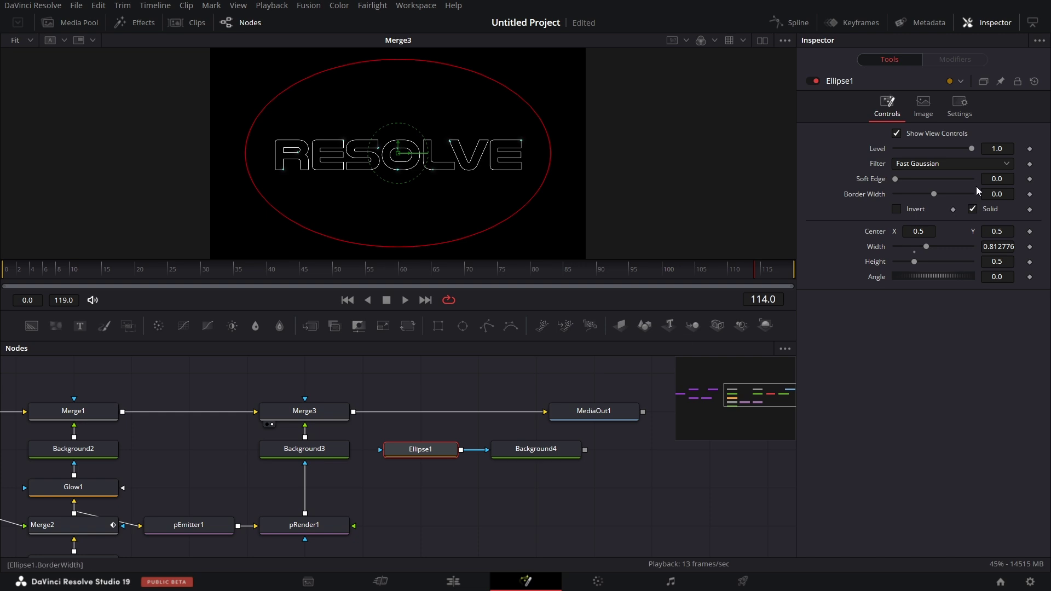
click(1006, 178)
text(0.5)
key(Tab)
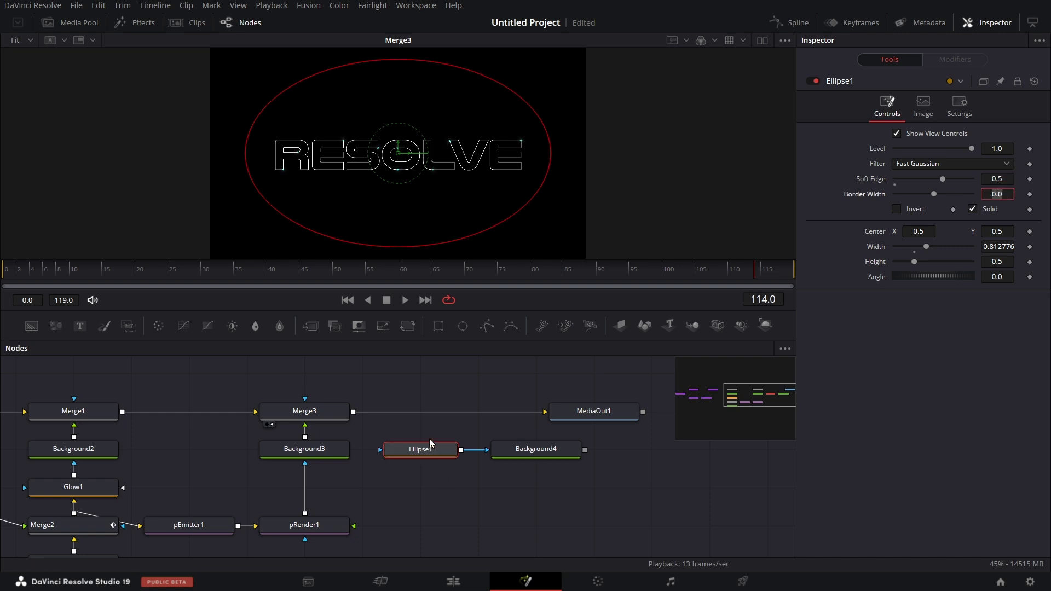
drag(427, 452, 590, 153)
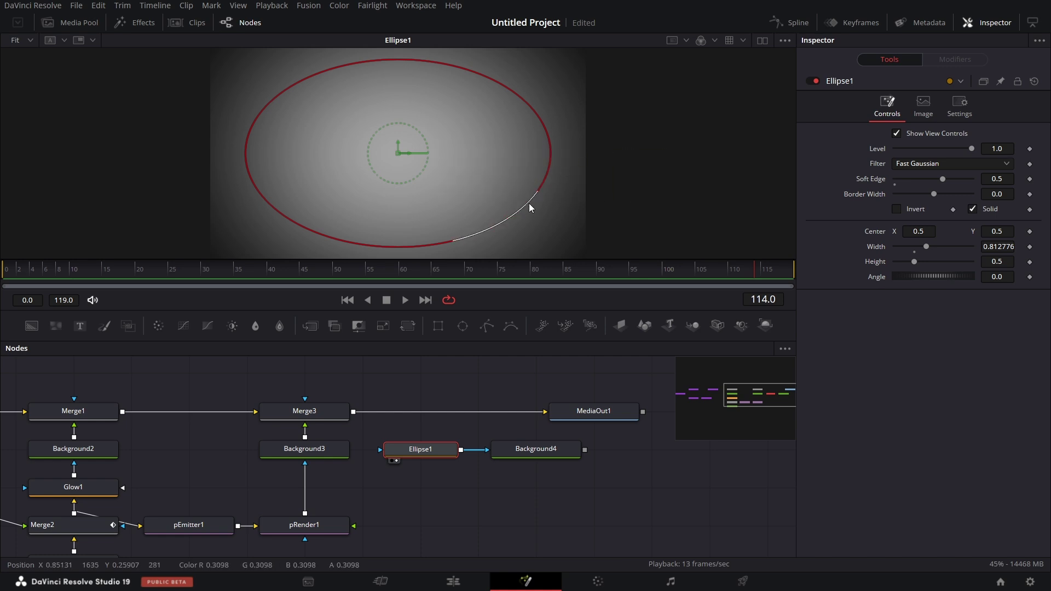
drag(528, 204, 461, 187)
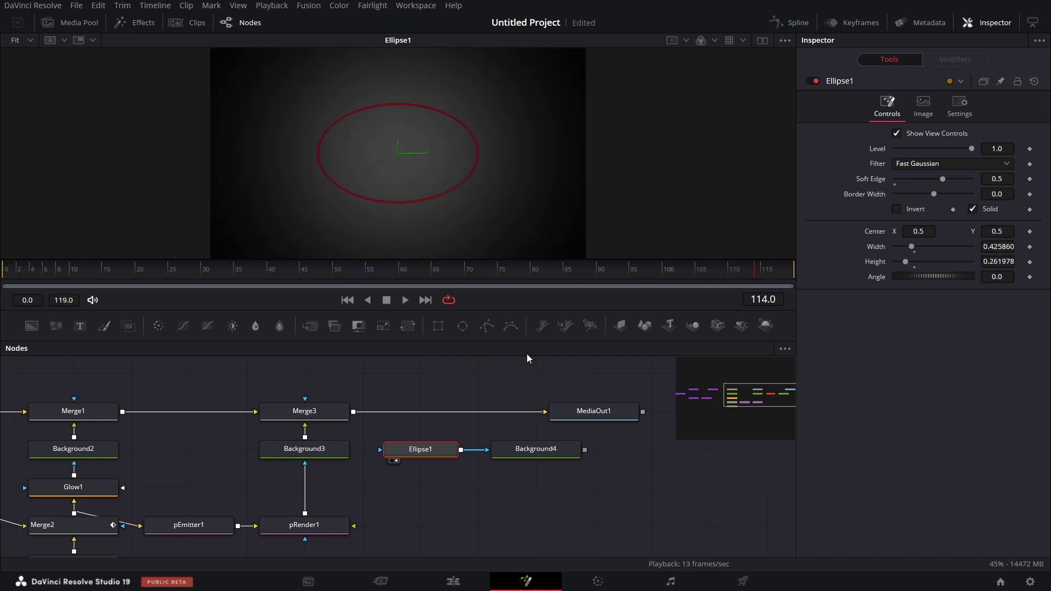
Step: Give Background4 a darkened light cyan colour and show it in the viewer
click(540, 449)
click(929, 204)
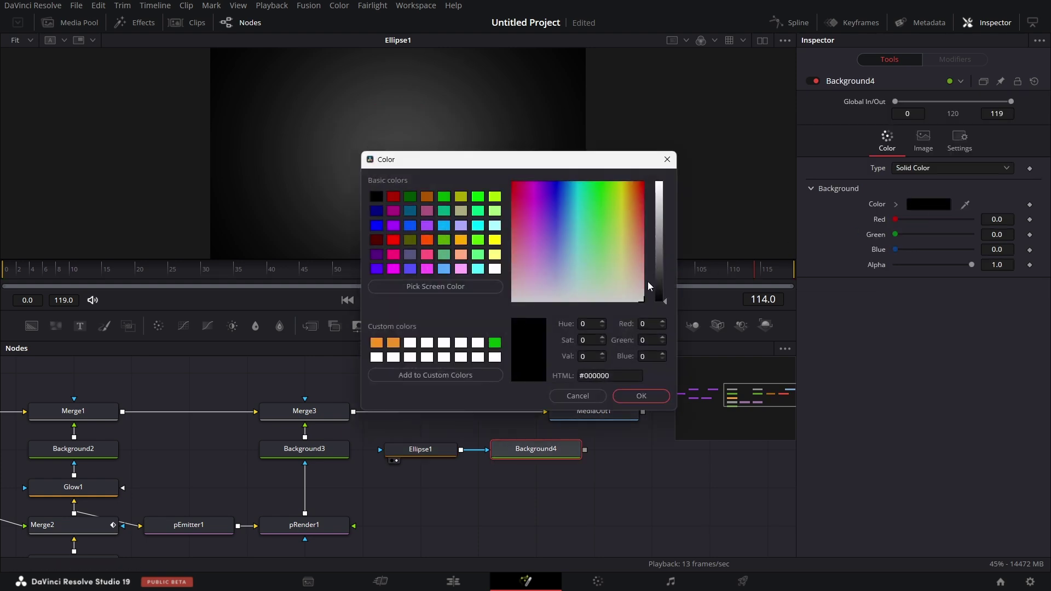
click(495, 226)
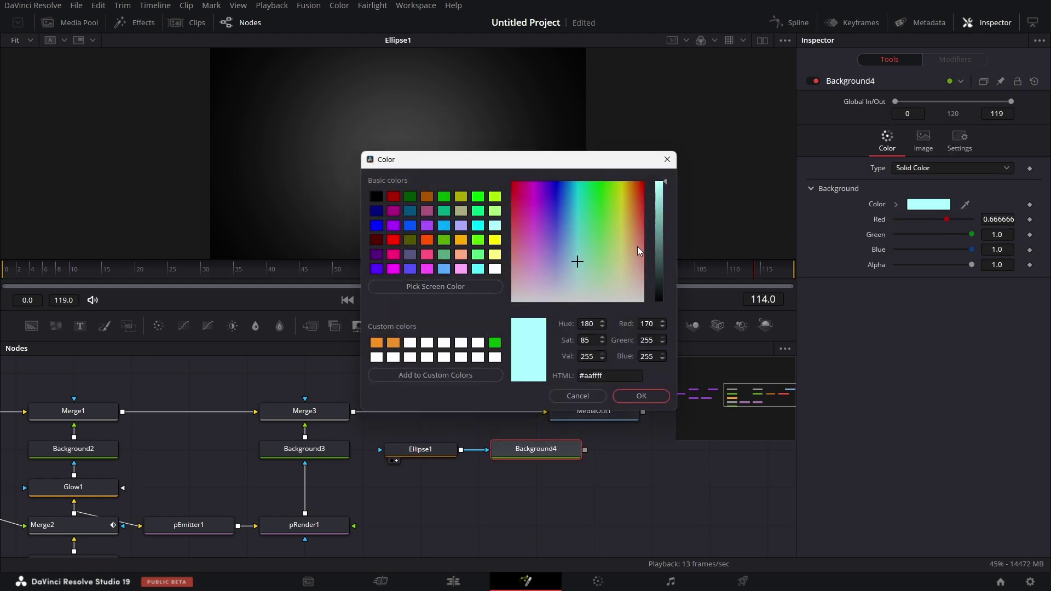
click(659, 255)
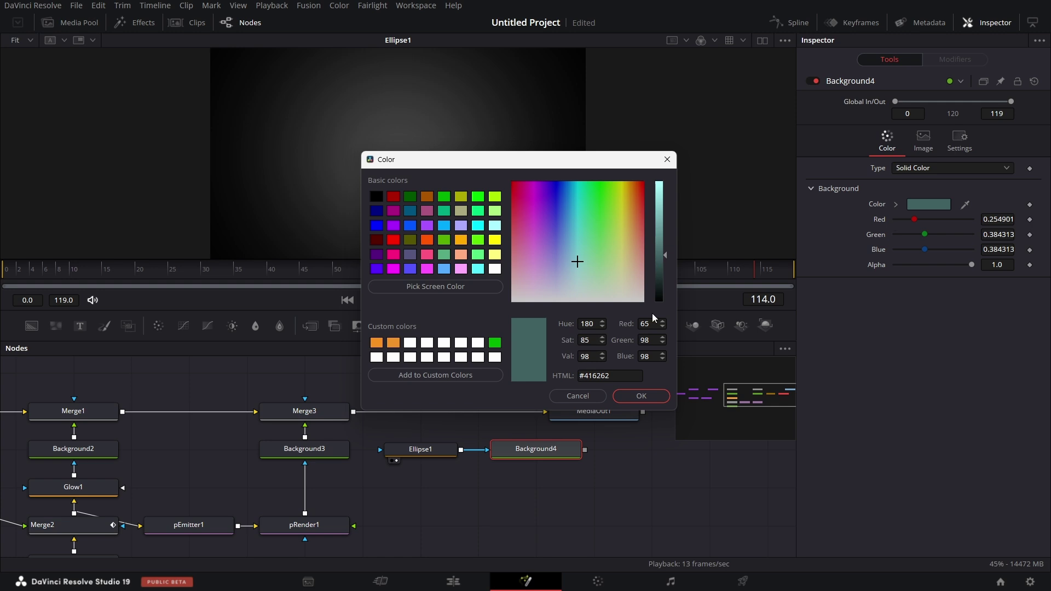
click(654, 398)
key(1)
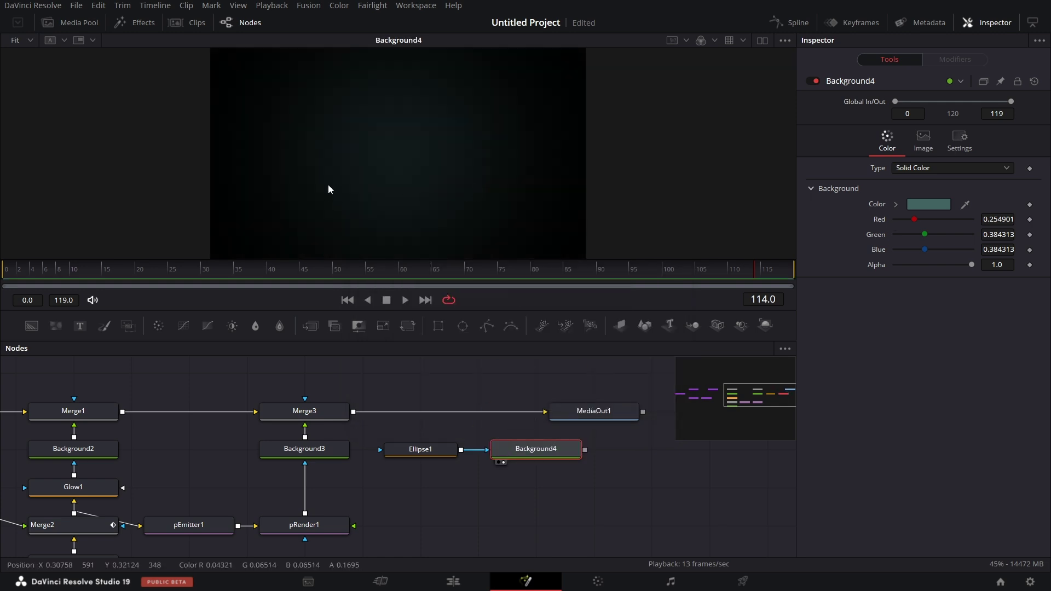
Step: Brighten Background4's colour to the muted teal #83c6c6
click(942, 207)
click(661, 210)
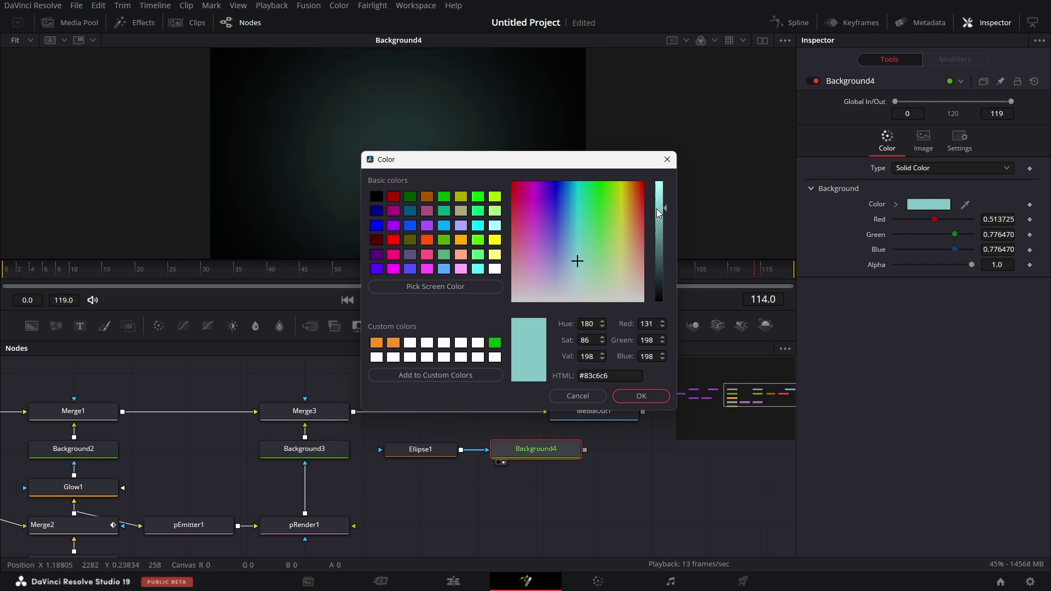
click(641, 396)
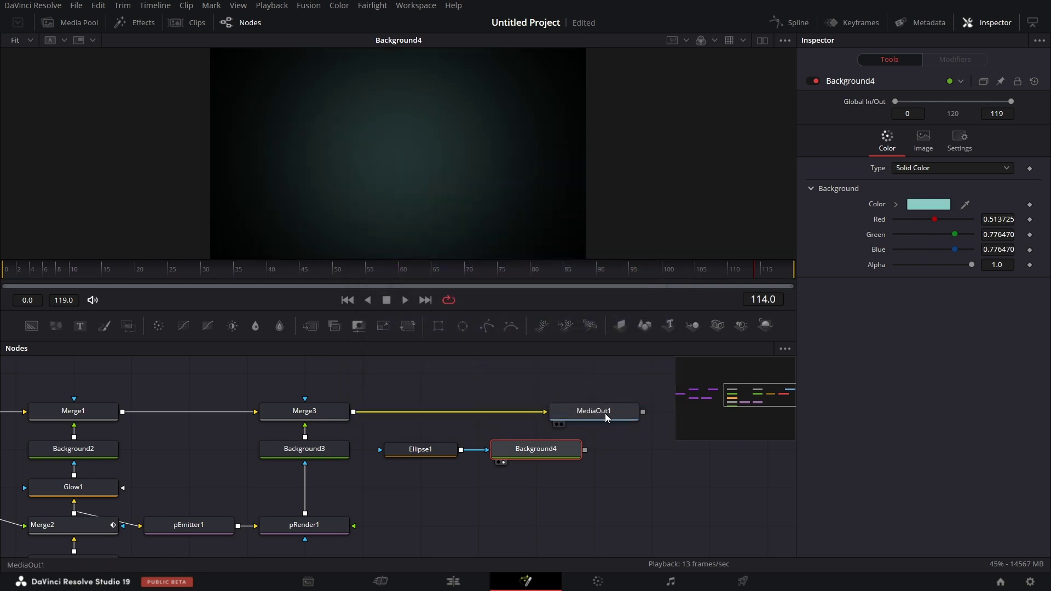
Step: Insert Merge4 between Merge3 and MediaOut1 with Background4 connected, and swap its inputs
drag(312, 327, 443, 419)
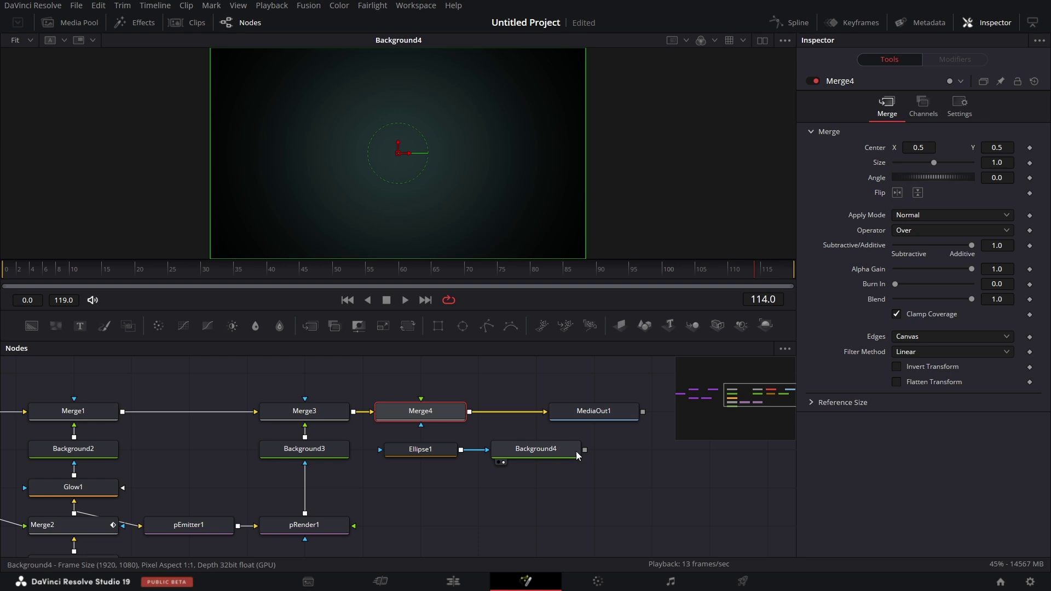
drag(582, 453, 422, 402)
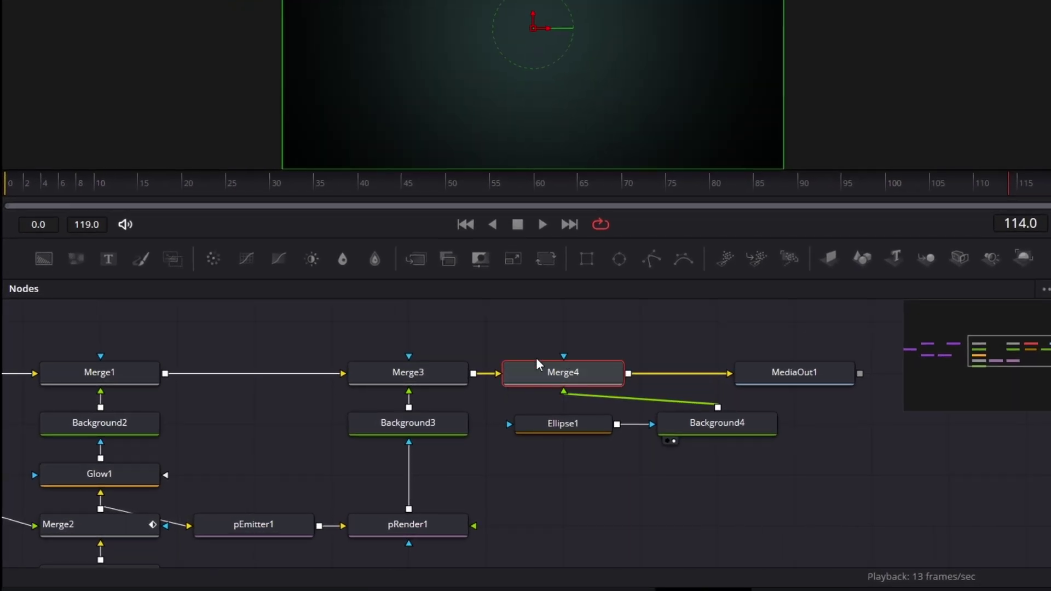
right_click(567, 375)
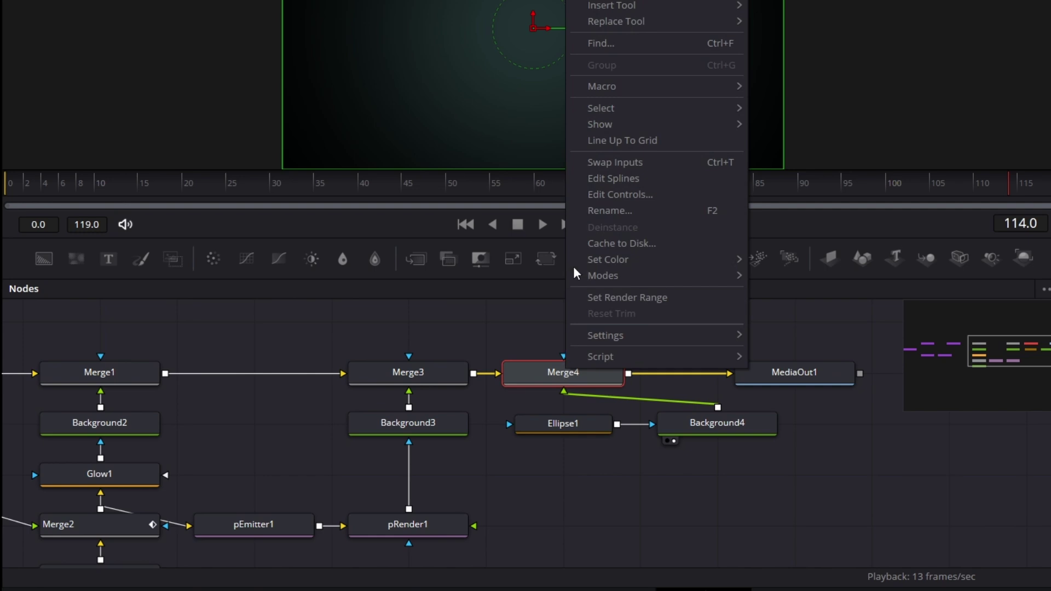
click(636, 163)
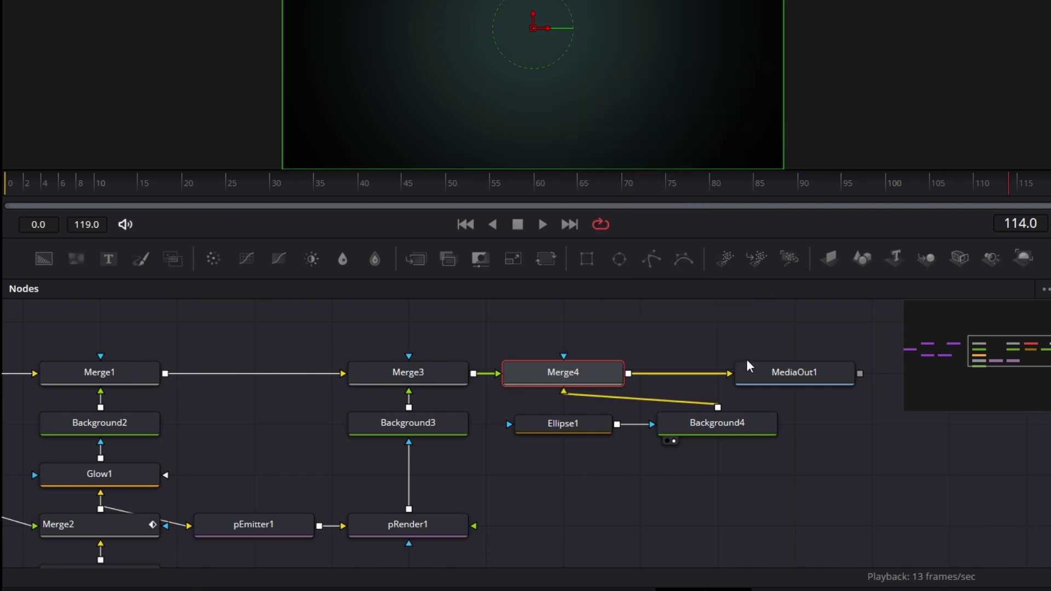
Step: Move Ellipse1 below Background4, view MediaOut1's final output and play from the start
drag(565, 434, 636, 485)
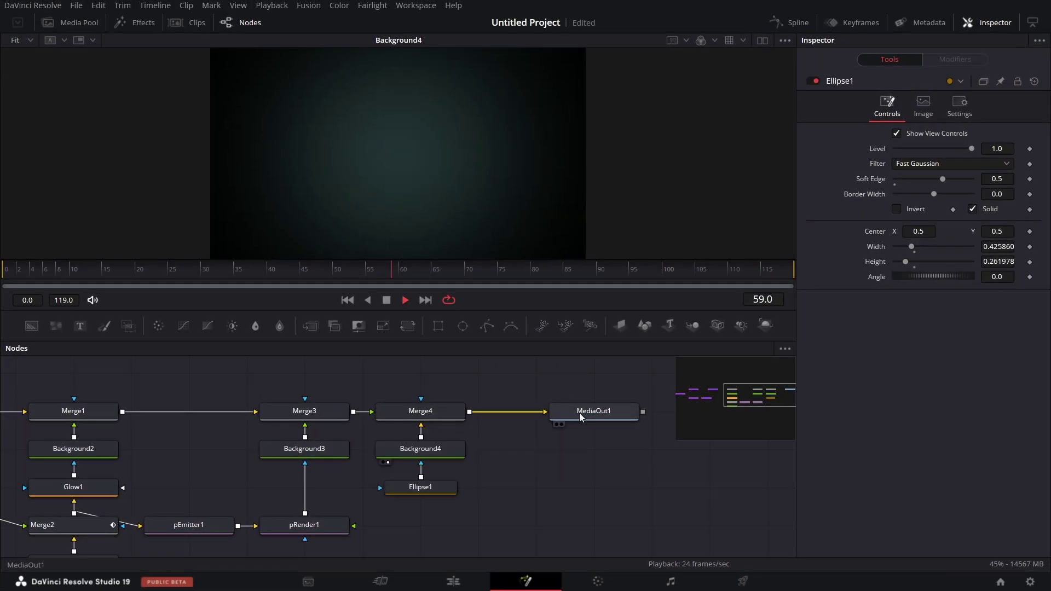
drag(579, 413, 453, 193)
click(10, 275)
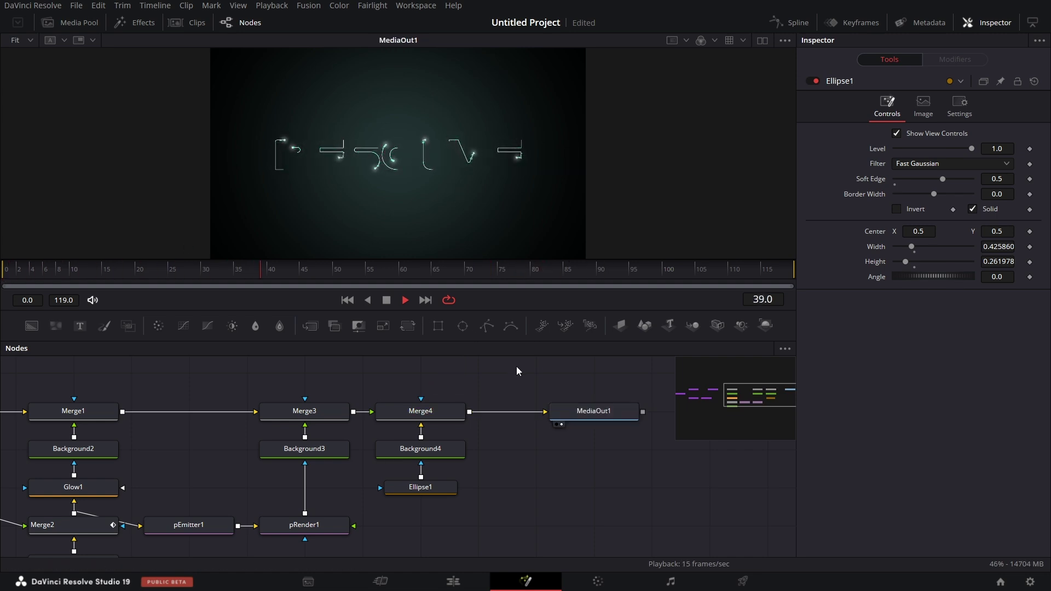
Step: Stop playback at frame 88 and shift Merge4, Background4, Ellipse1 and MediaOut1 further right
click(386, 300)
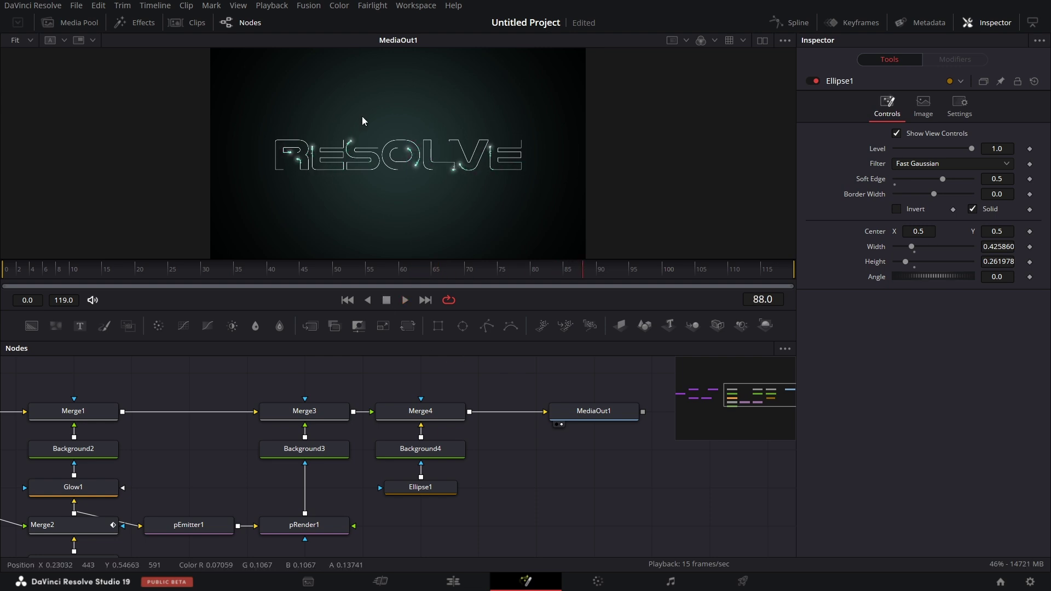
scroll(526, 452, left, 3)
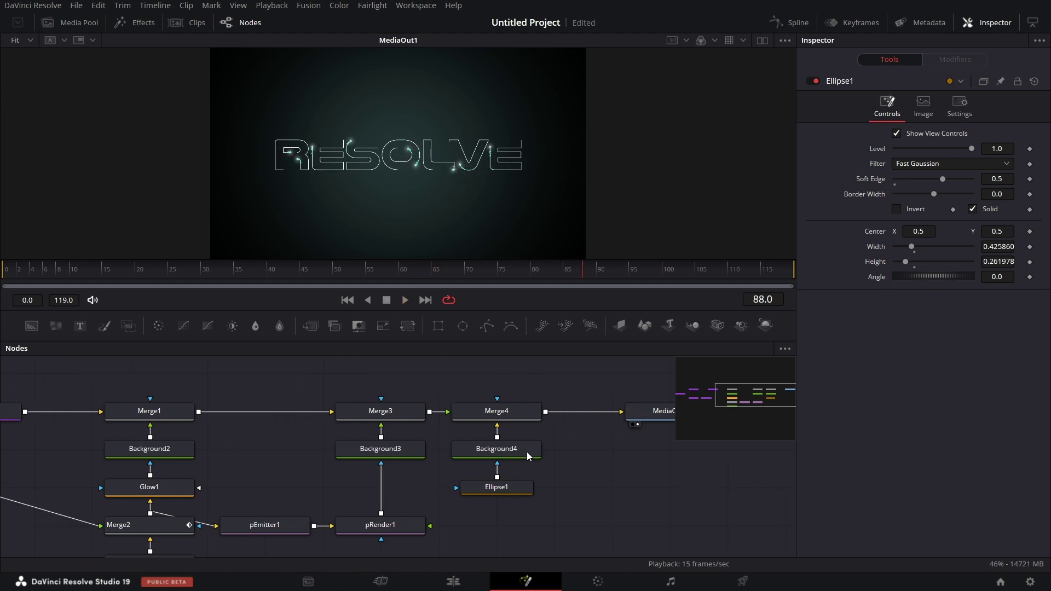
drag(475, 381, 547, 513)
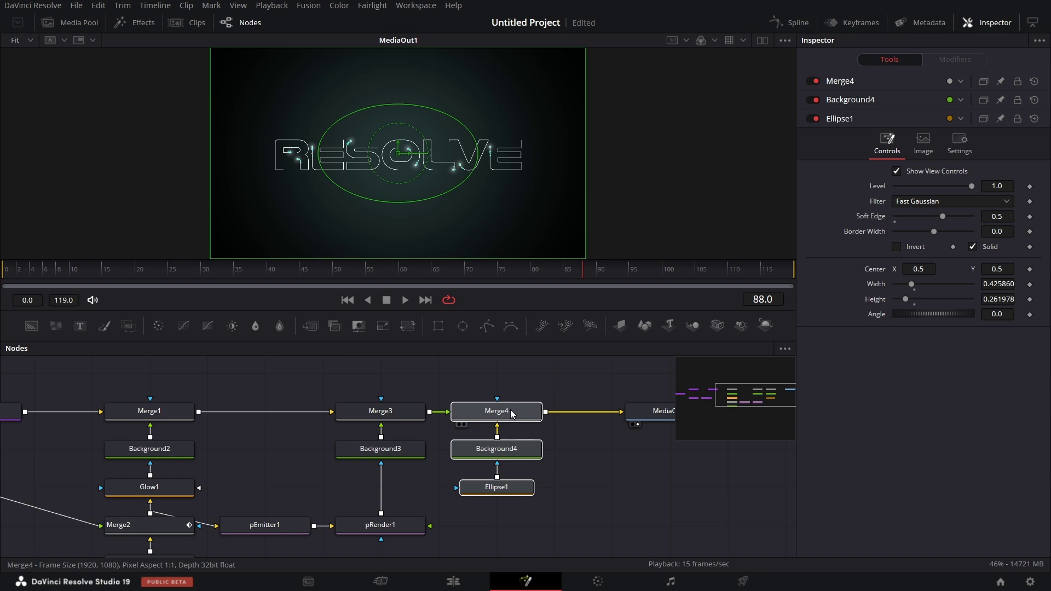
drag(530, 422, 587, 421)
drag(541, 371, 706, 534)
drag(597, 420, 713, 419)
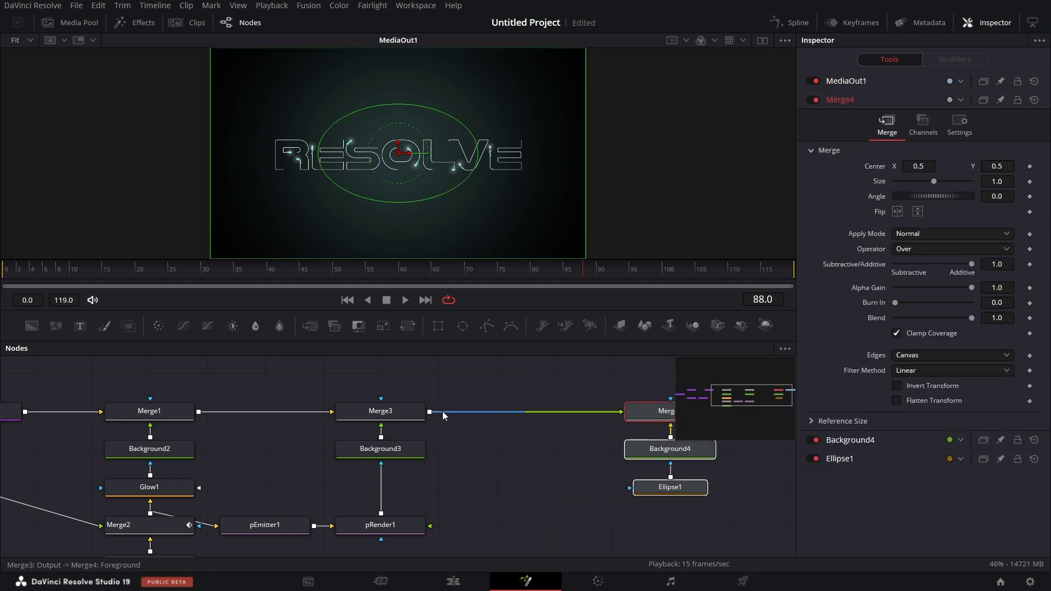
click(398, 420)
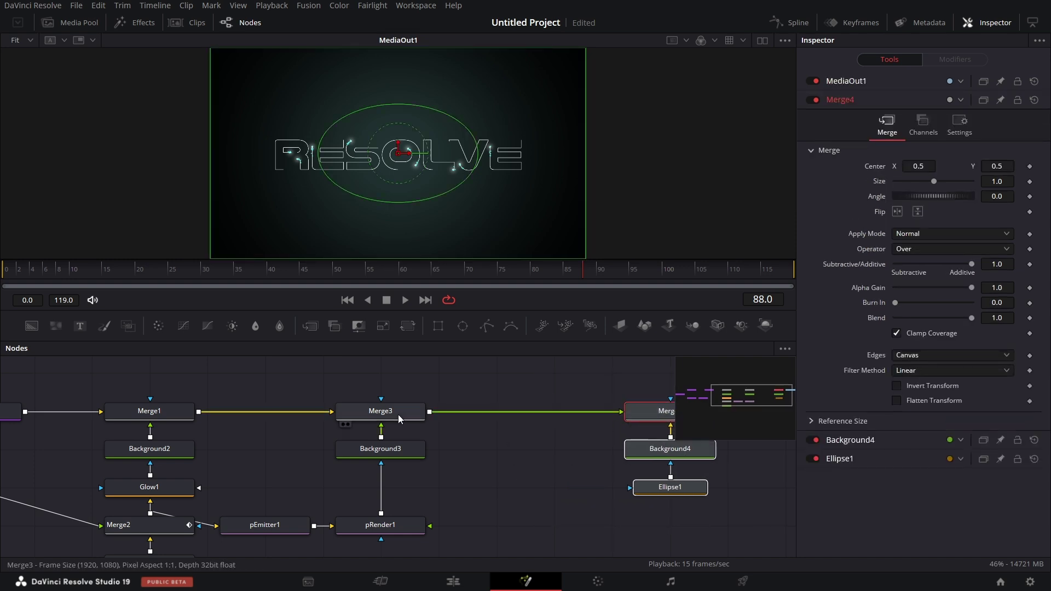
Step: Insert Transform1 after Merge3 and drive its Size with Anim Curves
click(409, 327)
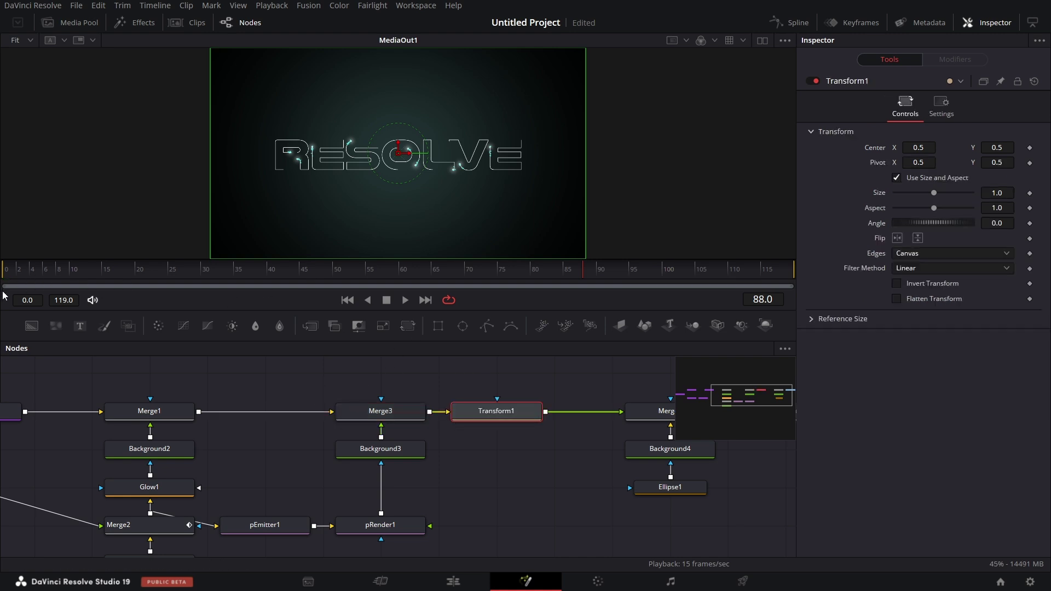
right_click(887, 198)
mouse_move(930, 242)
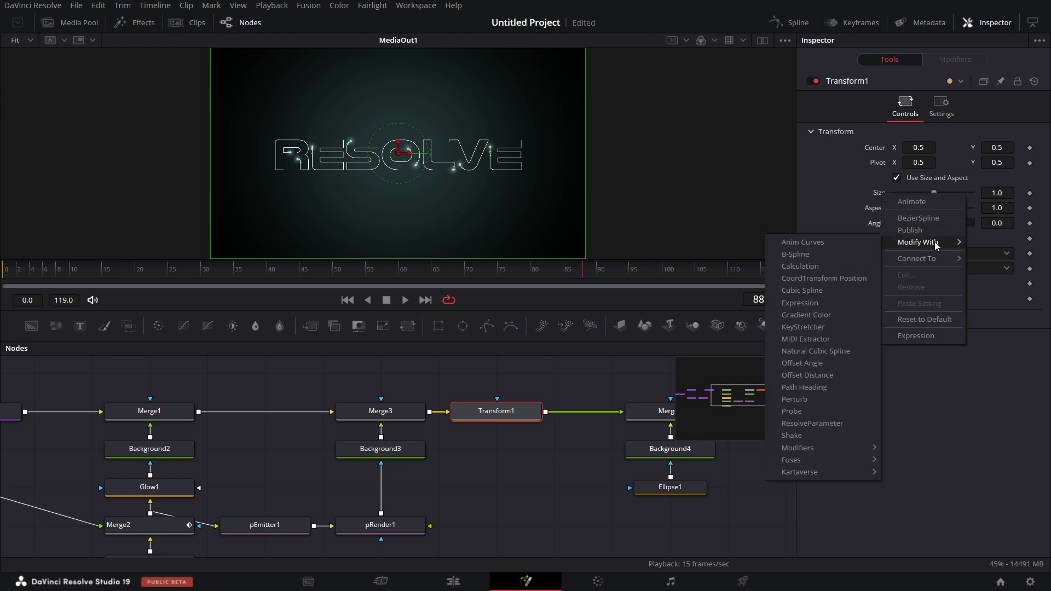
click(834, 246)
Step: Set the Size curve to Scale -0.25, Offset 1.25, Easing curve with Sine ease-out
click(959, 61)
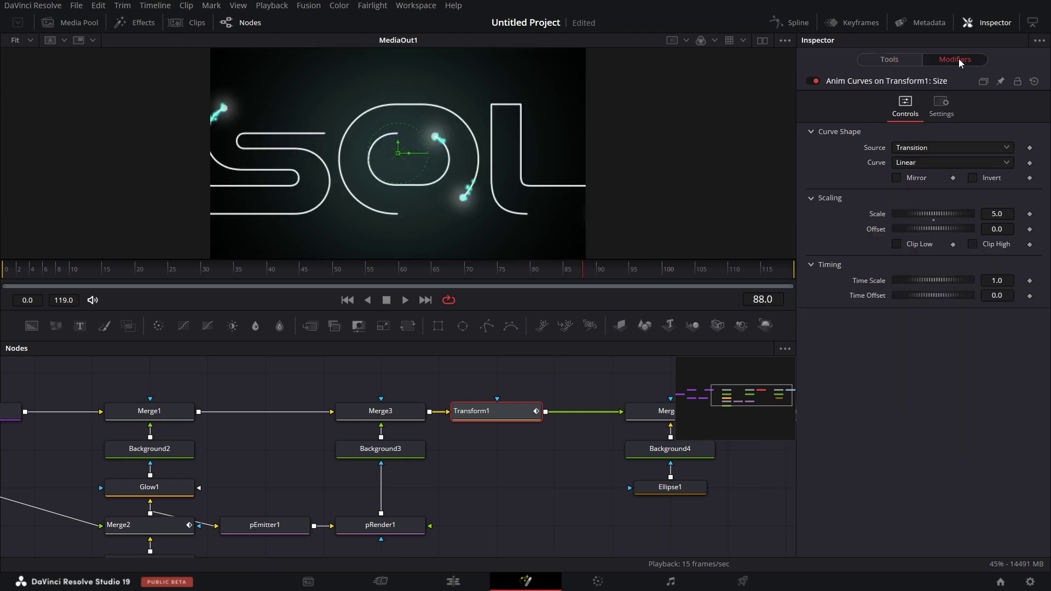
click(1007, 232)
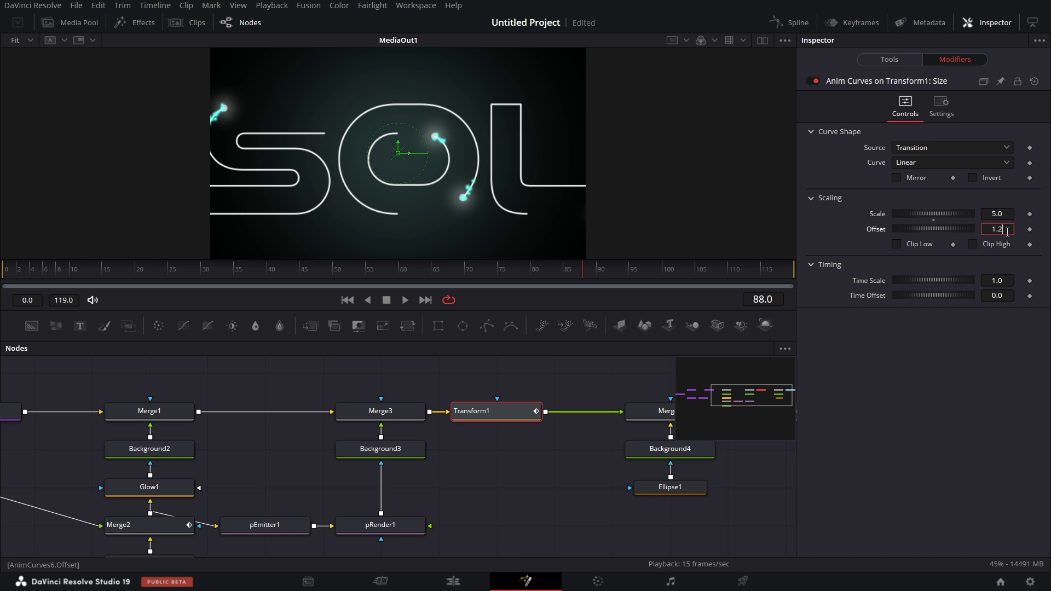
click(1009, 214)
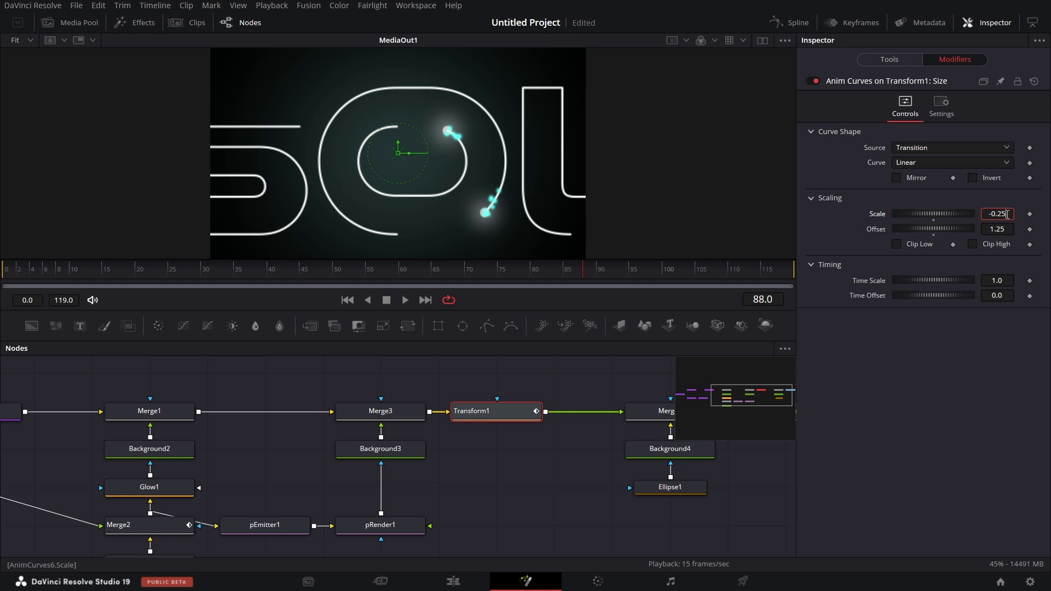
key(Tab)
click(954, 162)
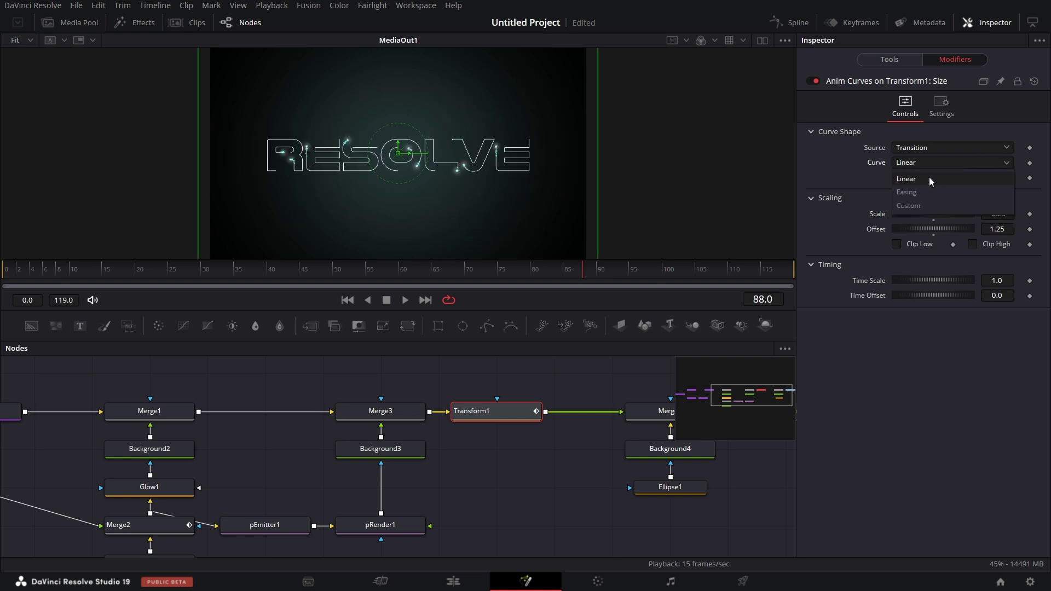
click(917, 192)
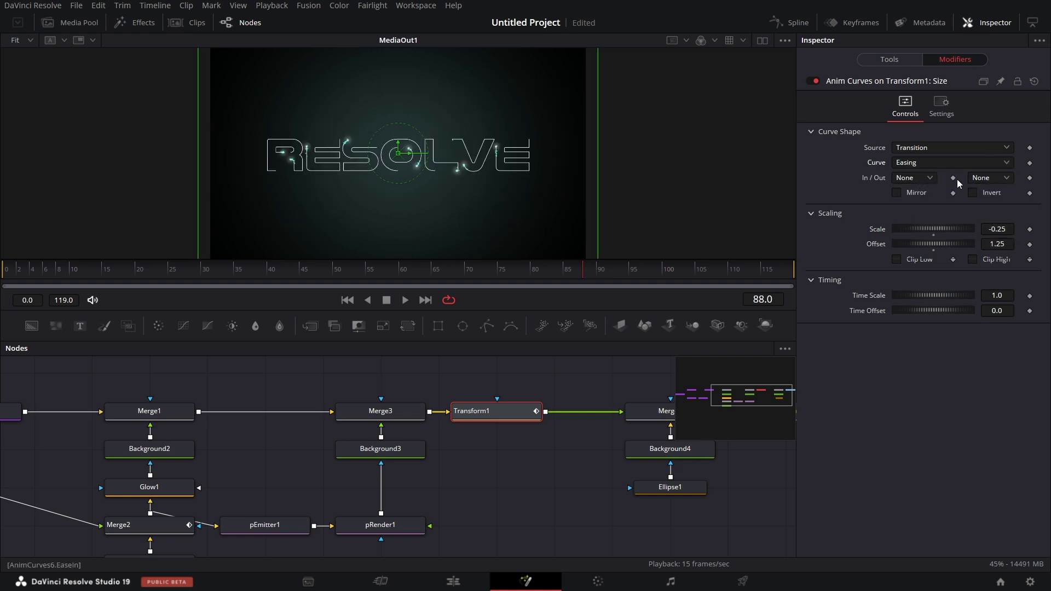
click(977, 179)
click(984, 207)
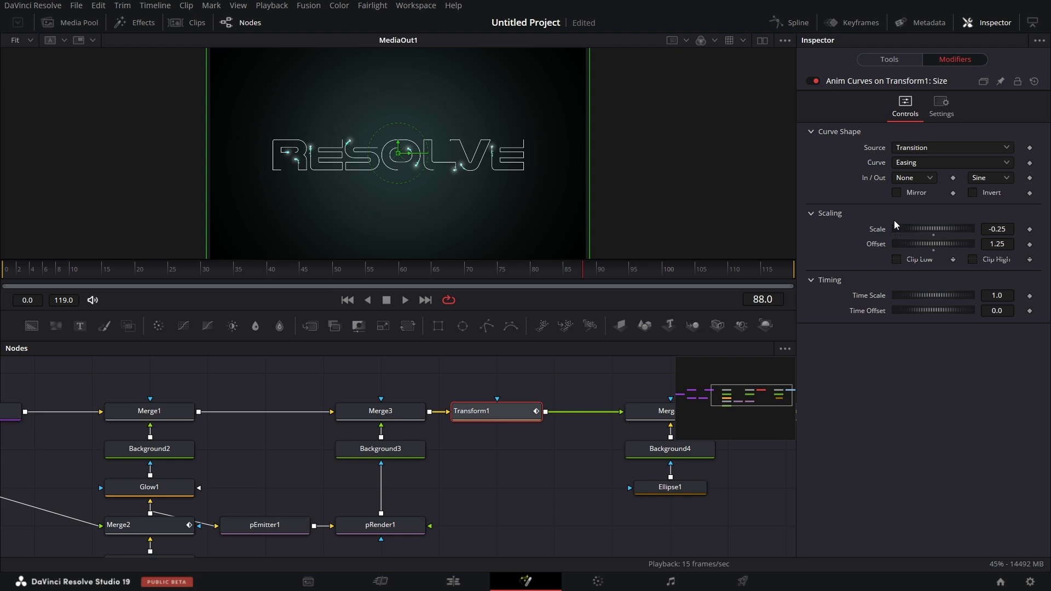
Step: Play the zoom from frame 0, stop at frame 109, and move the downstream nodes right
click(11, 271)
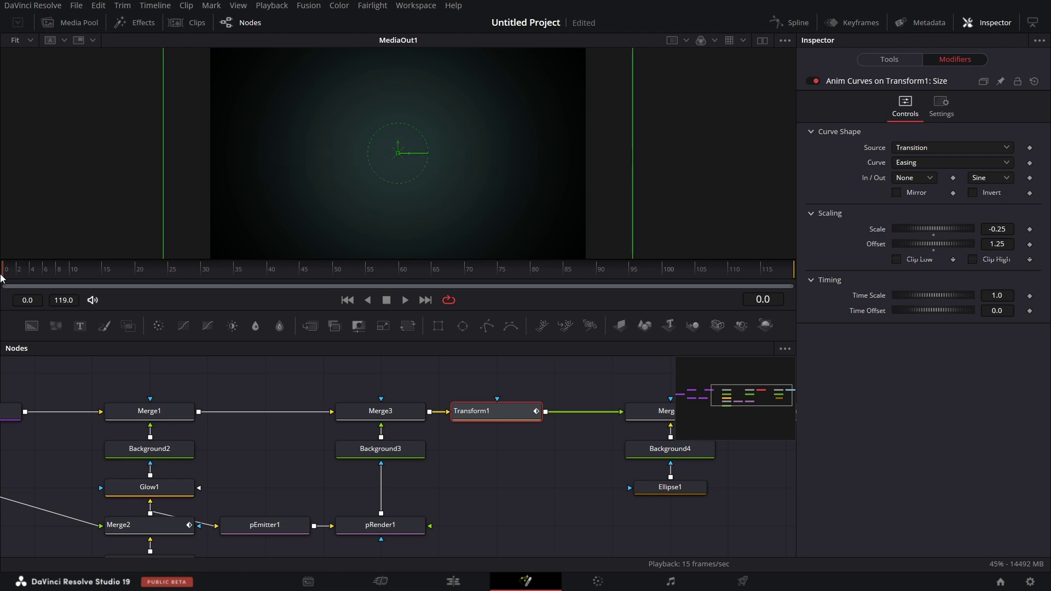
click(405, 300)
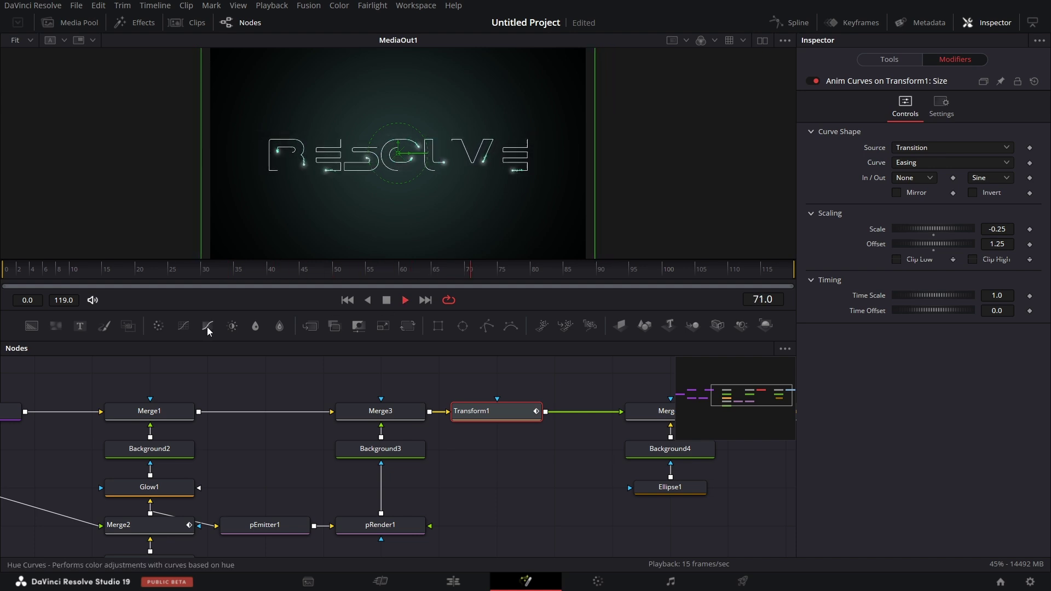
click(386, 300)
scroll(530, 443, right, 5)
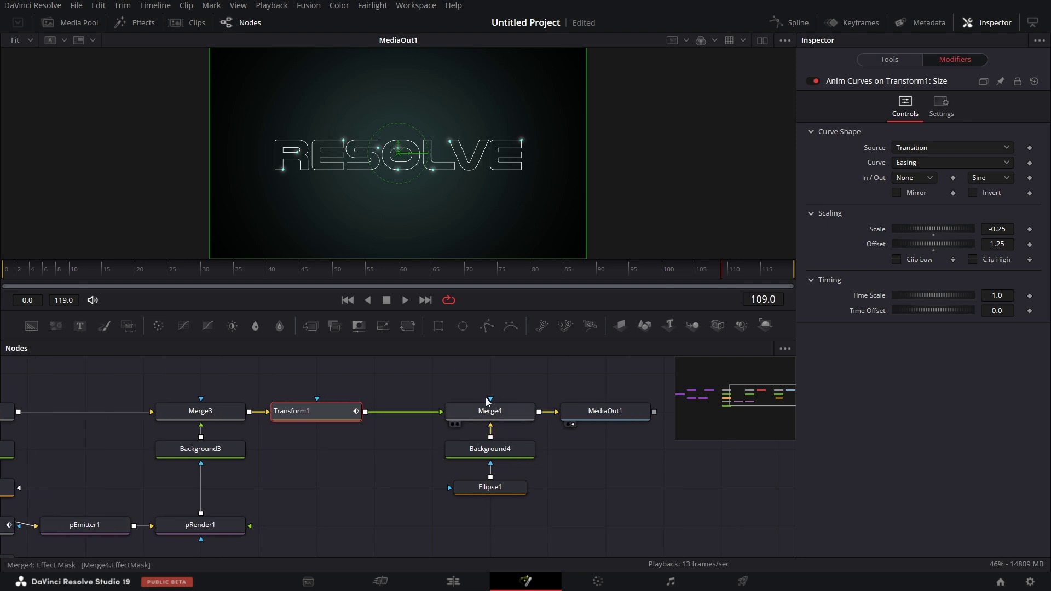
drag(443, 380, 633, 504)
drag(491, 420, 549, 421)
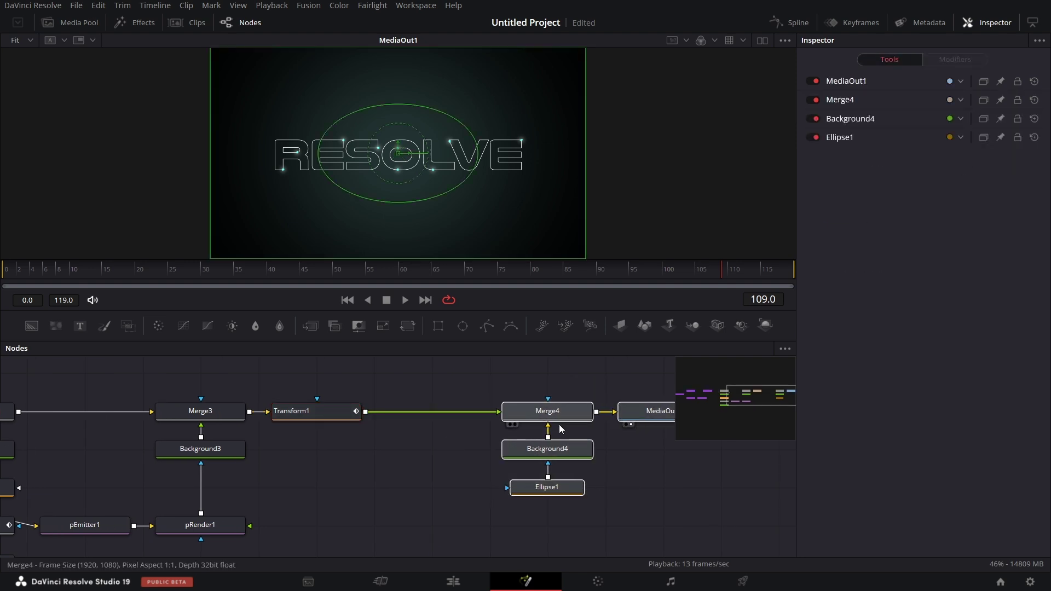
Step: Add a Soft Glow after Transform1 with Glow Size 100, then switch to the Edit page
click(327, 415)
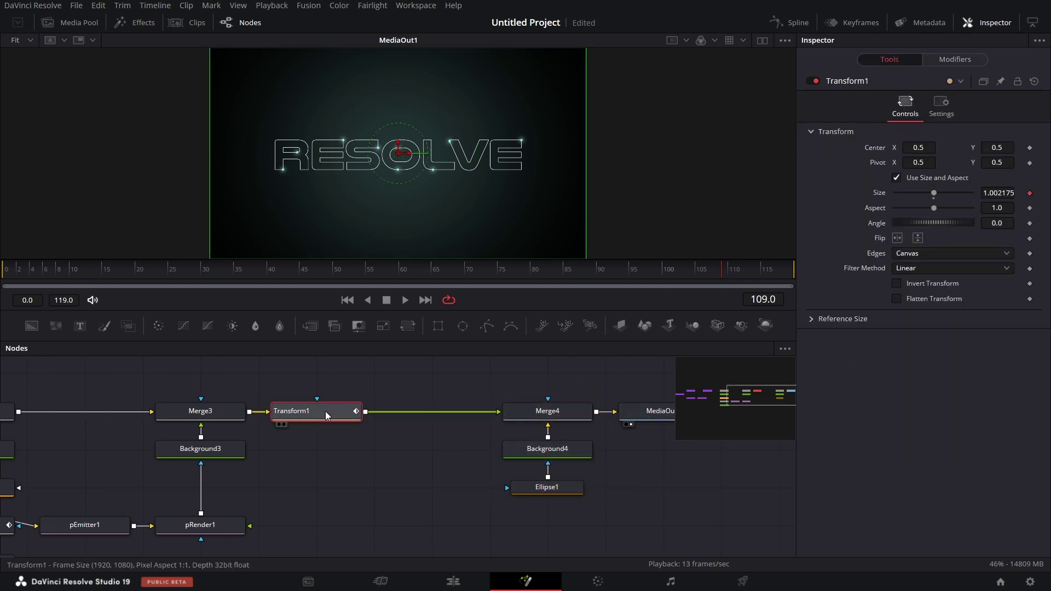
key(shift+space)
text(soft)
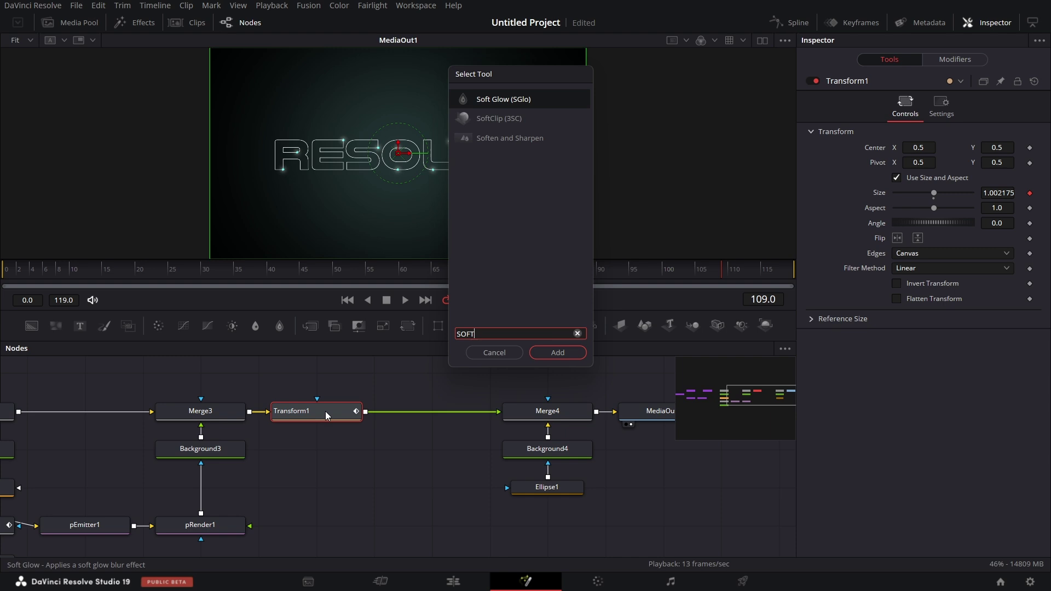
key(Return)
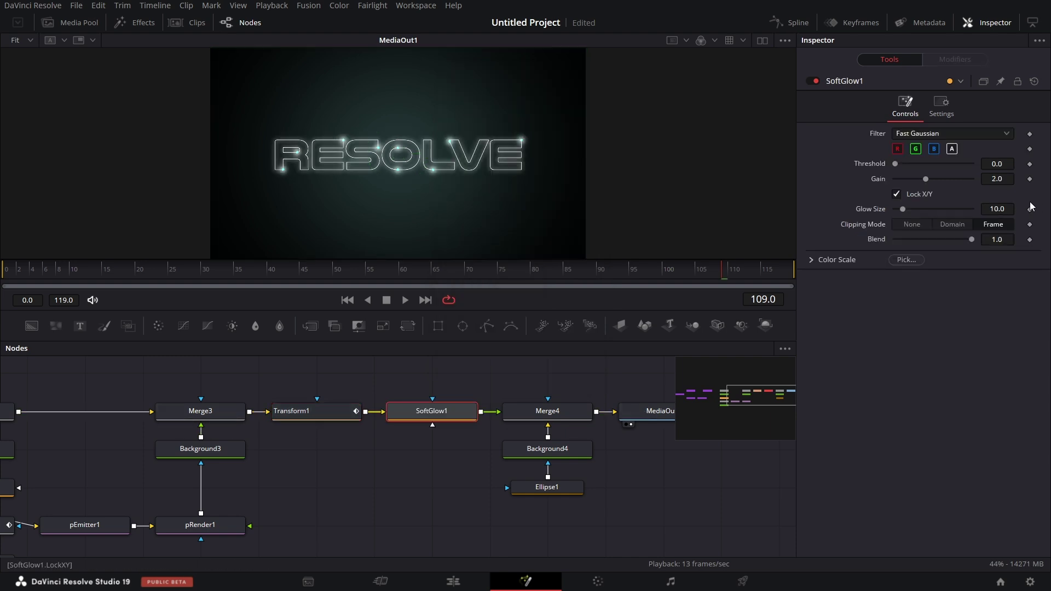
drag(902, 209, 937, 208)
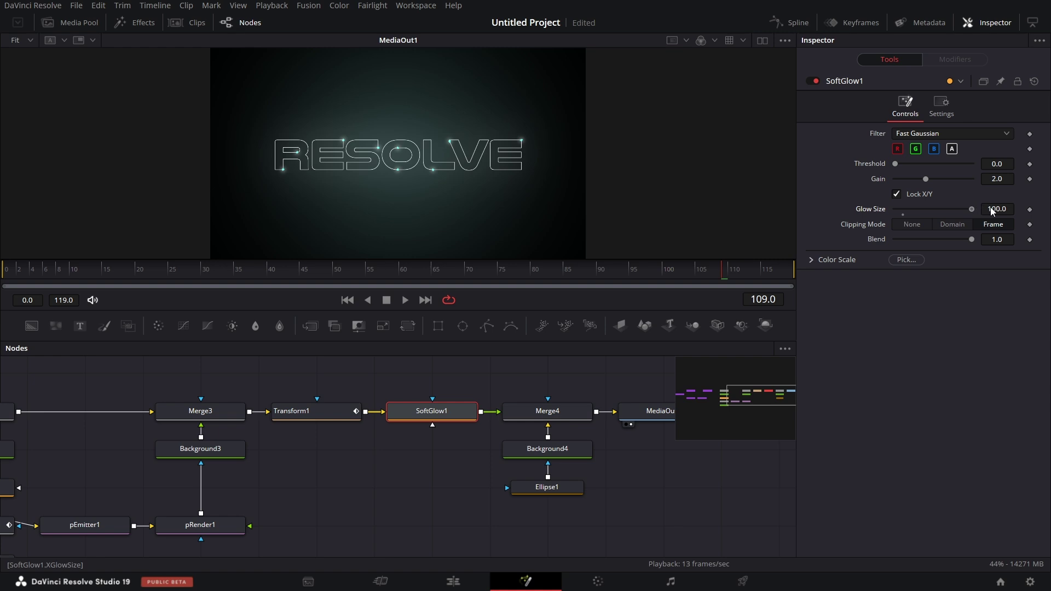
click(463, 586)
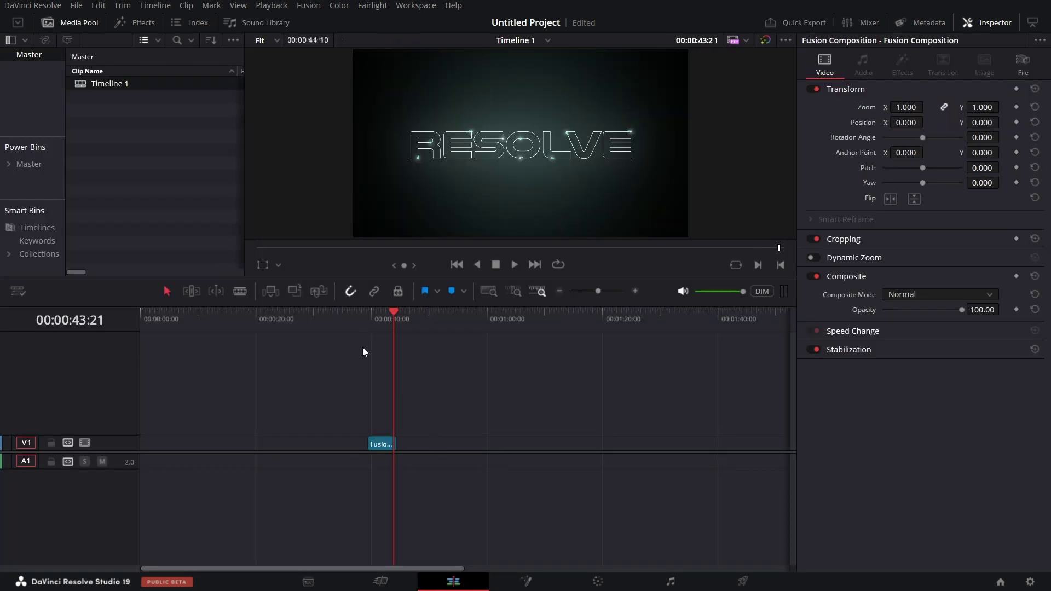